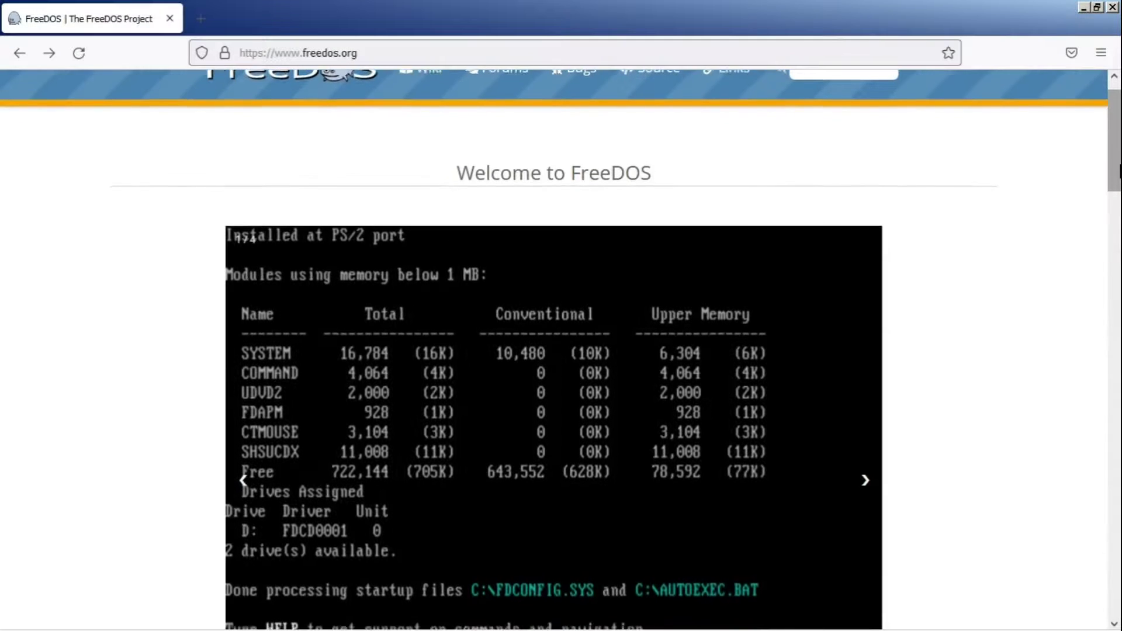
- Scroll the freedos.org home page past the carousel to the What's New section with FreeDOS 1.3
scroll(559, 351, "down", 2)
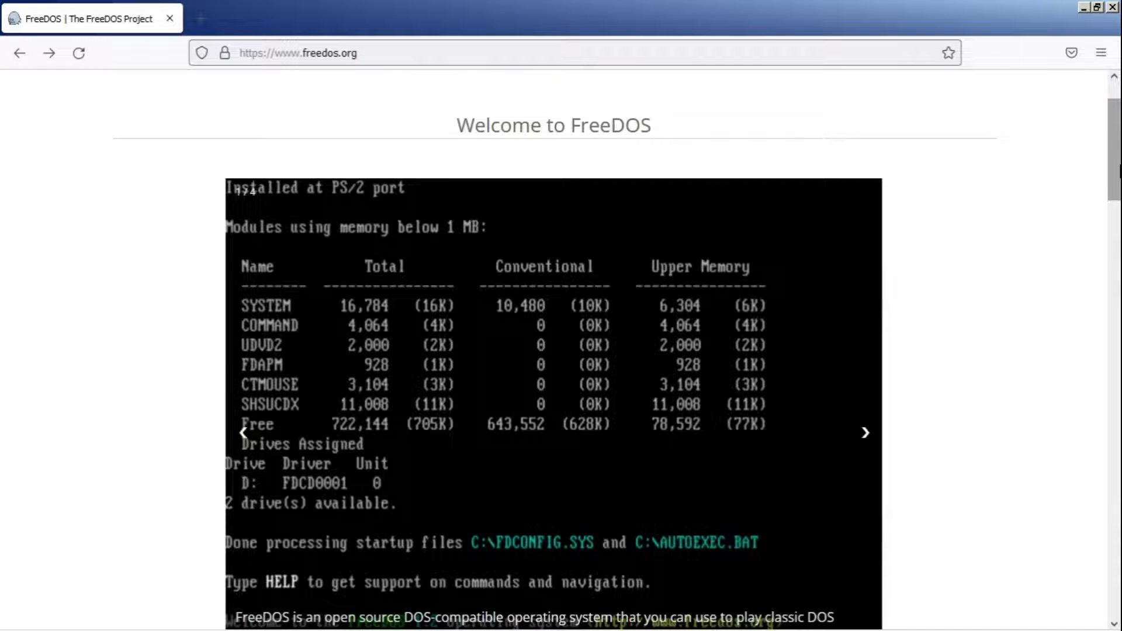
scroll(560, 350, "down", 2)
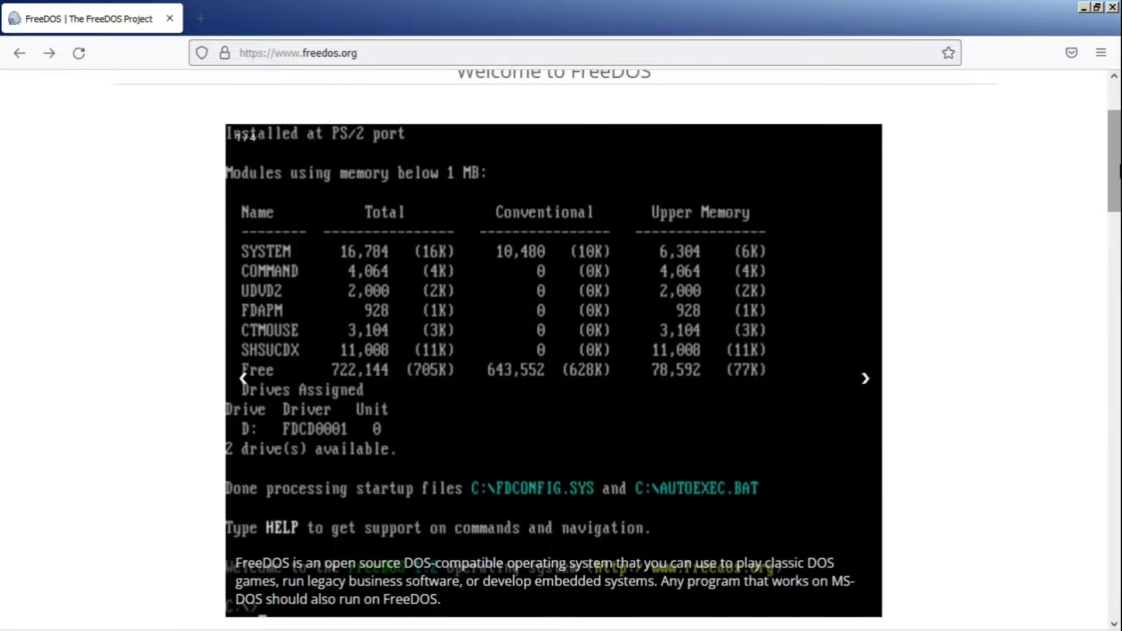
scroll(560, 351, "down", 2)
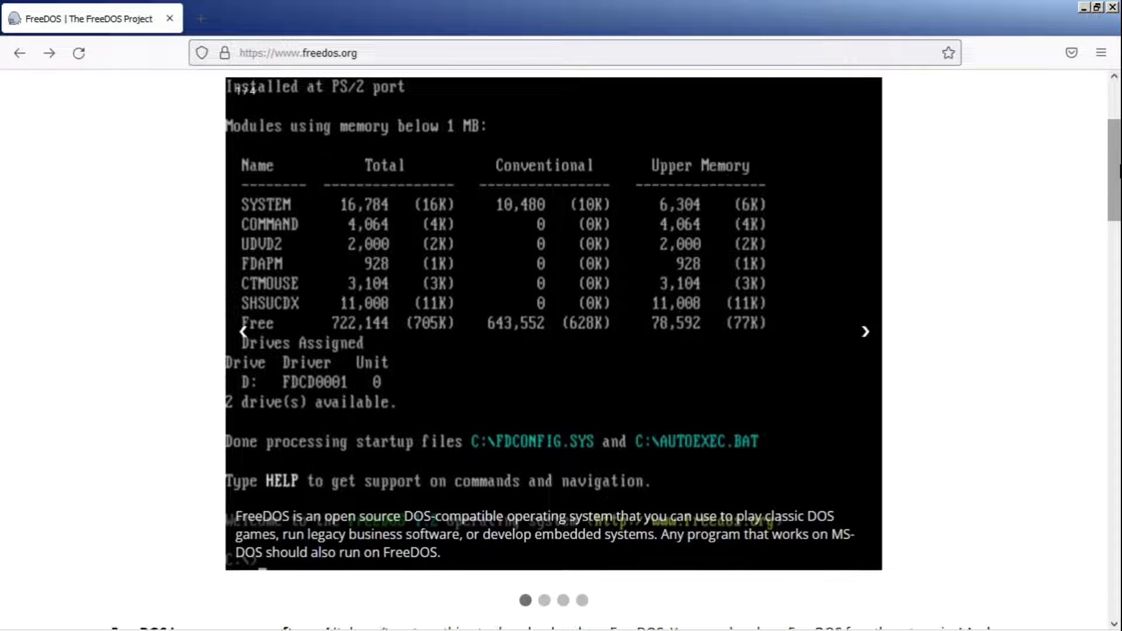
scroll(560, 350, "down", 2)
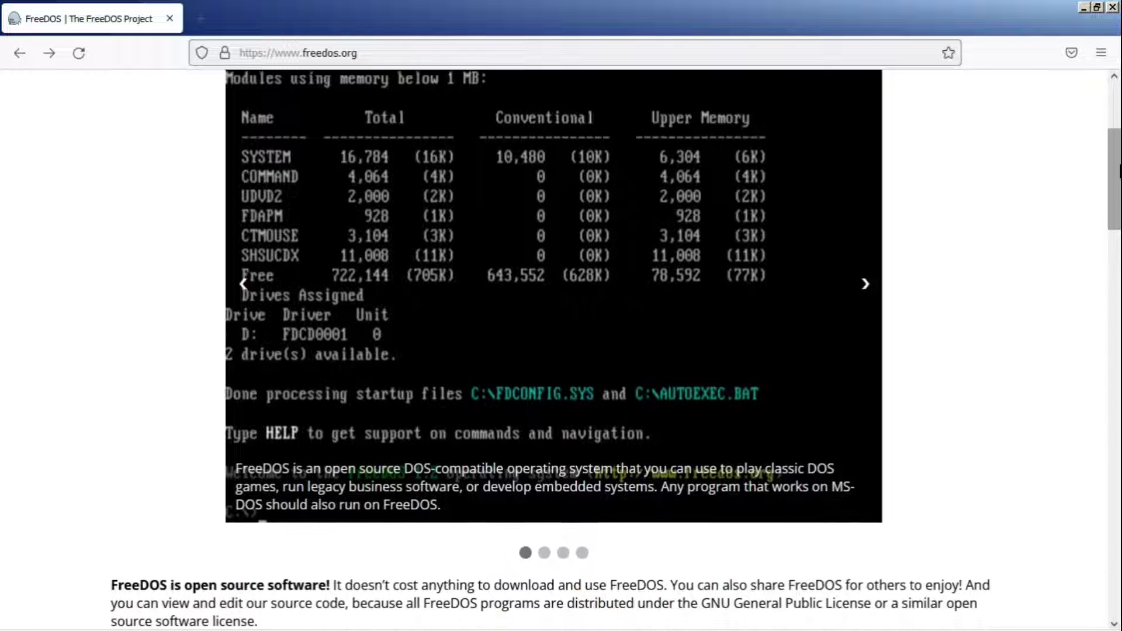
scroll(559, 351, "down", 2)
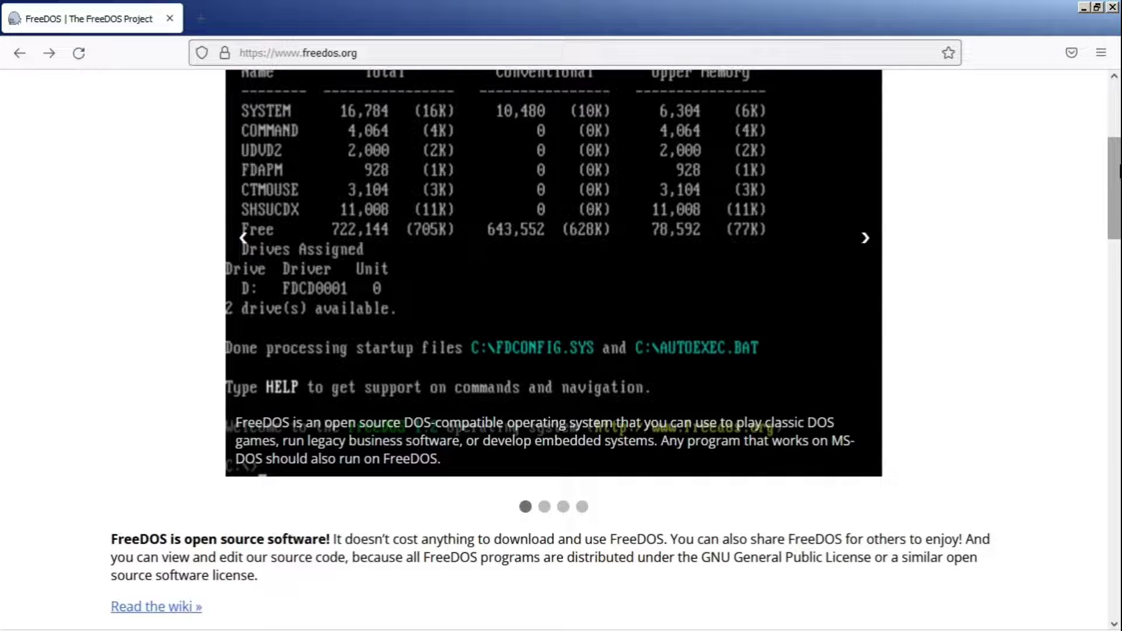
scroll(560, 351, "down", 2)
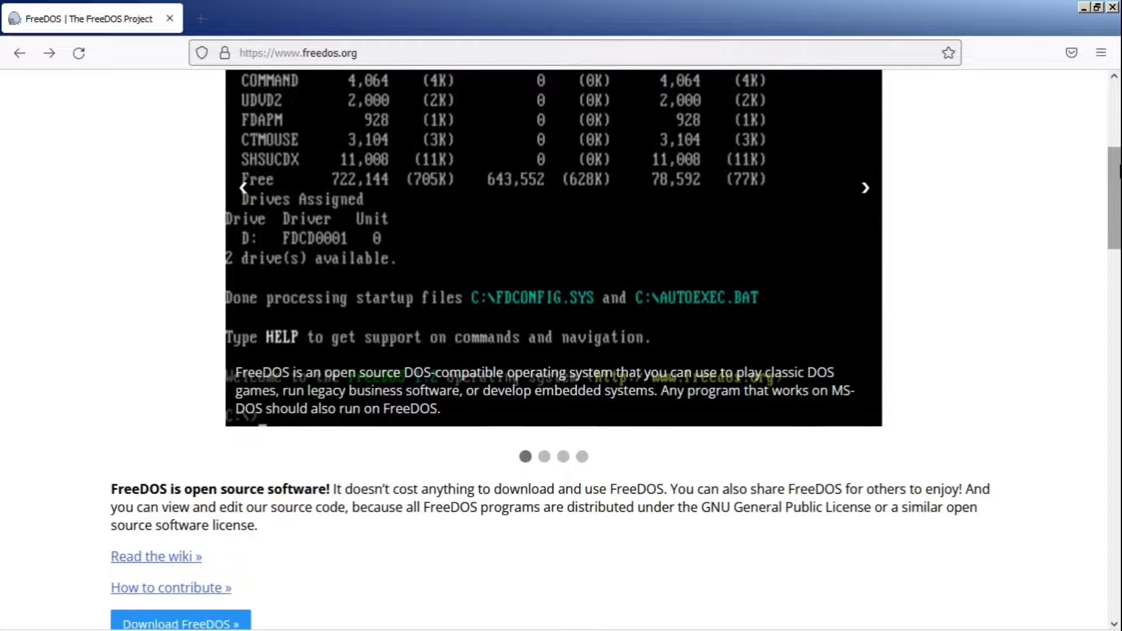
scroll(559, 350, "down", 2)
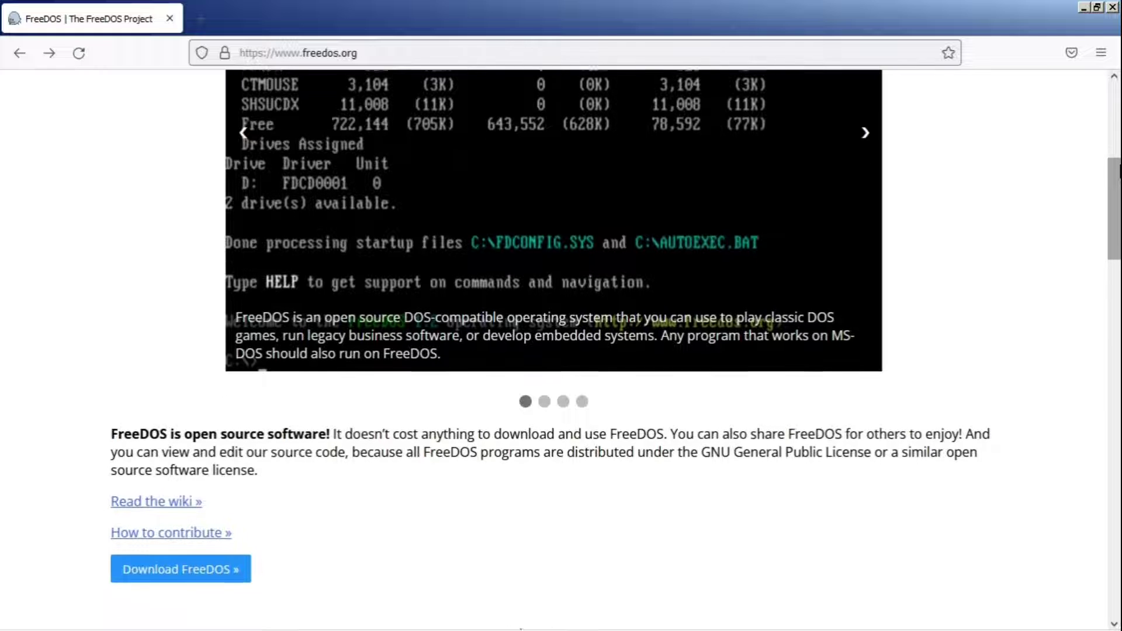
scroll(560, 351, "down", 2)
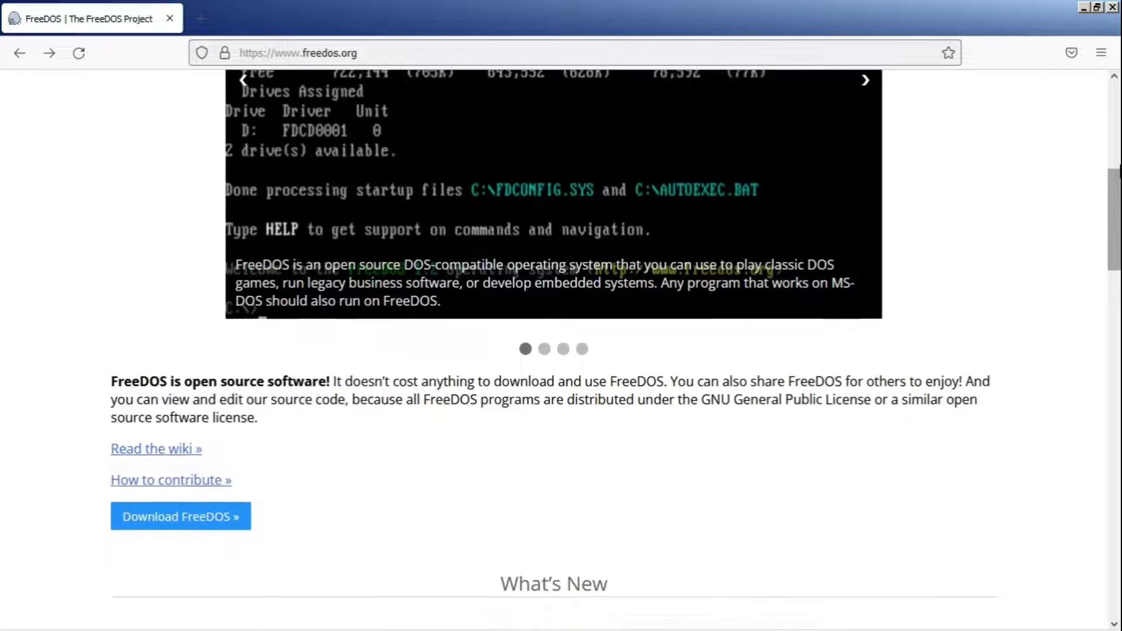
scroll(560, 350, "down", 2)
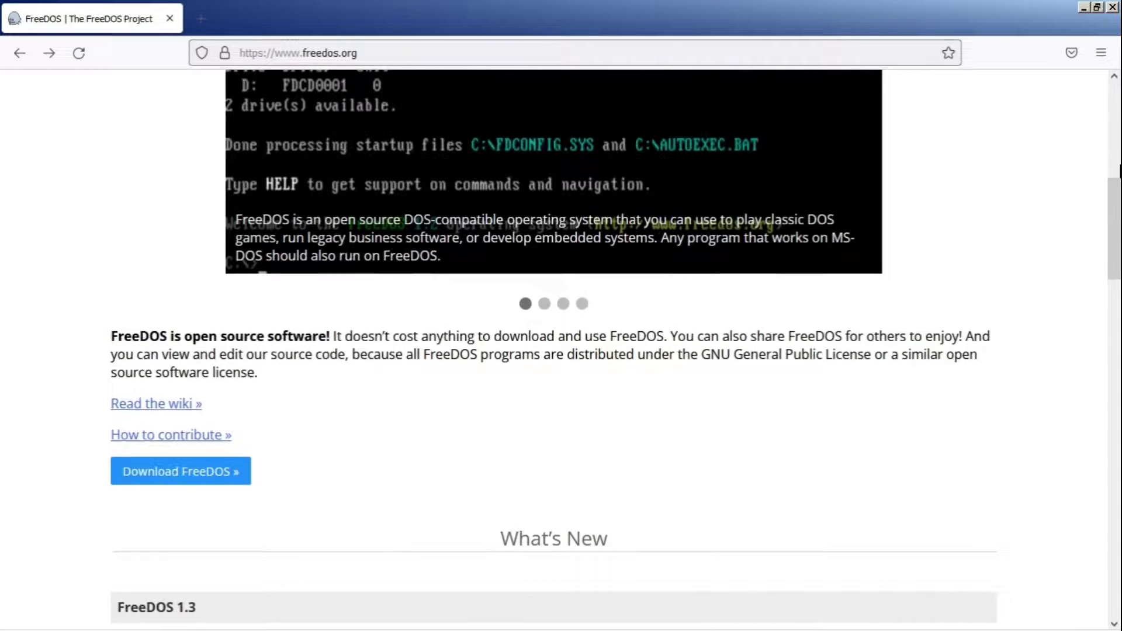
scroll(560, 351, "down", 2)
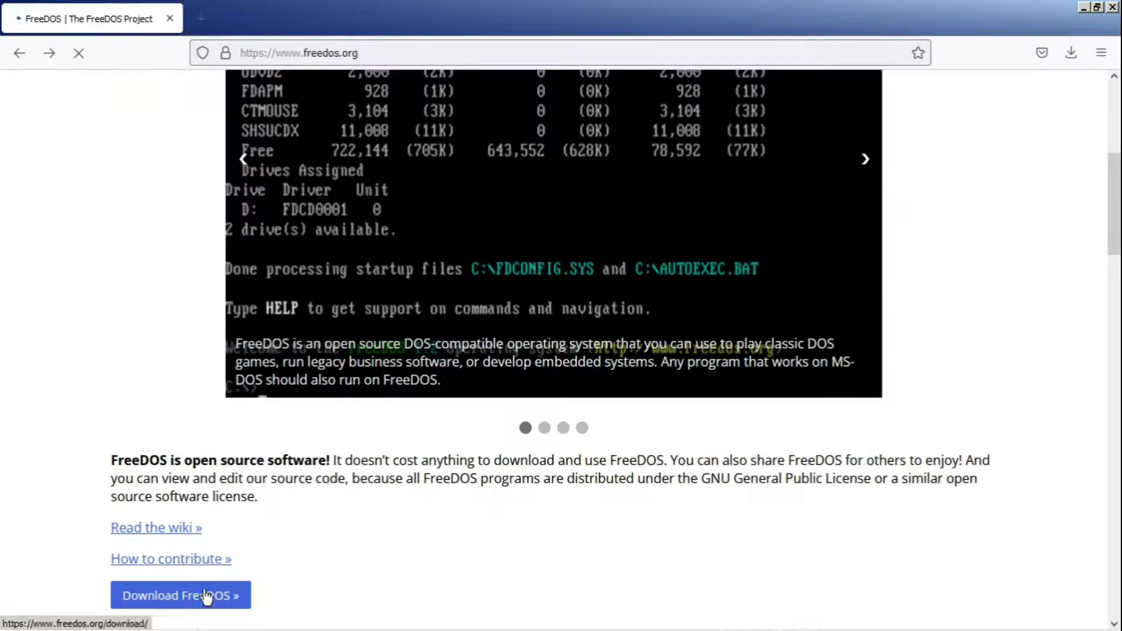
- Download FD13-LiveCD.zip from the FreeDOS download page and save the file
left_click(205, 596)
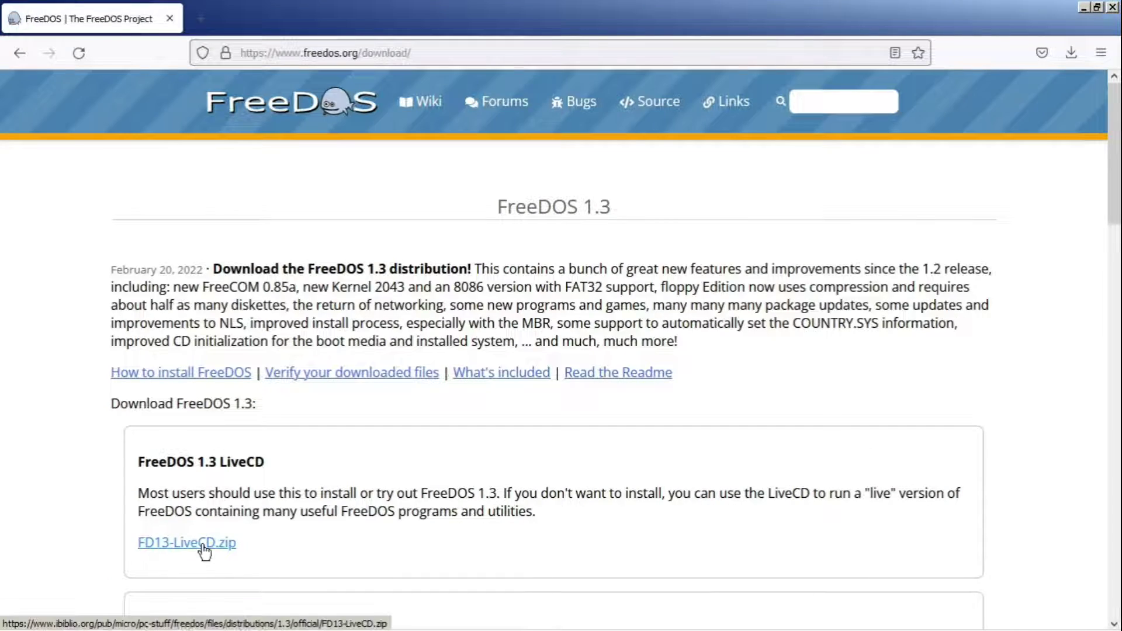
left_click(203, 547)
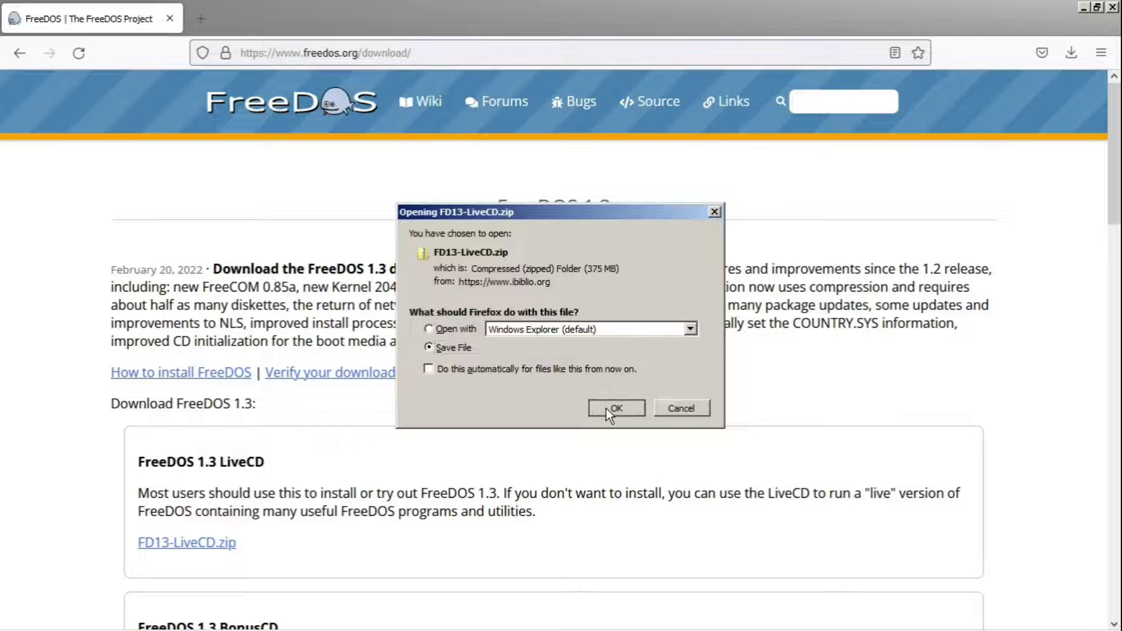
left_click(672, 407)
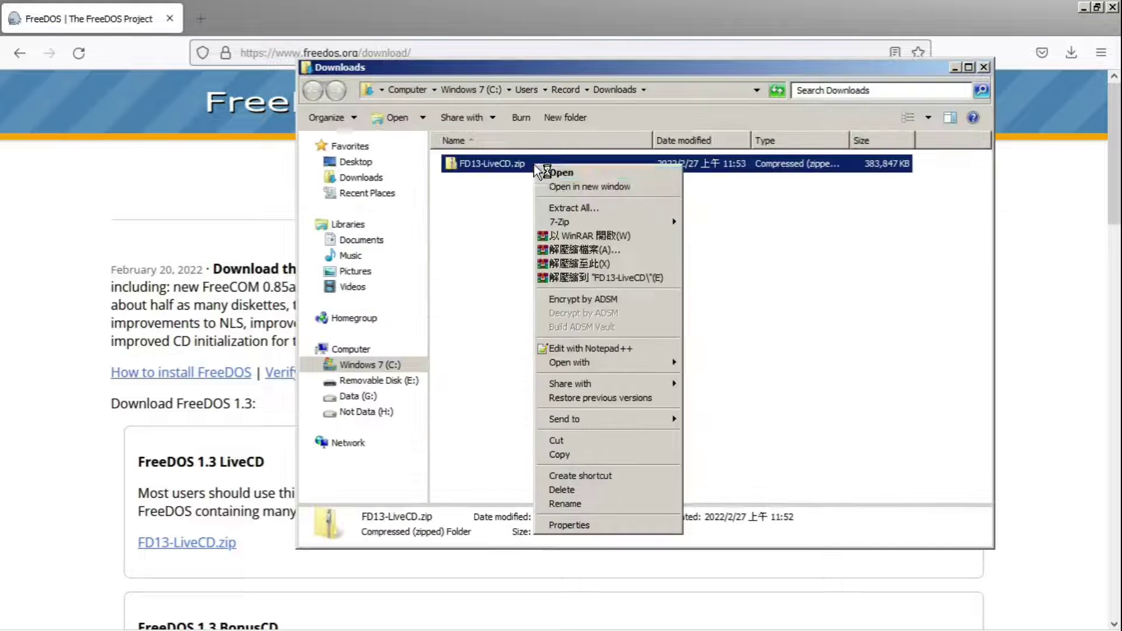
- Extract the LiveCD zip and check the details of FD13LIVE.iso
left_click(573, 208)
left_click(708, 476)
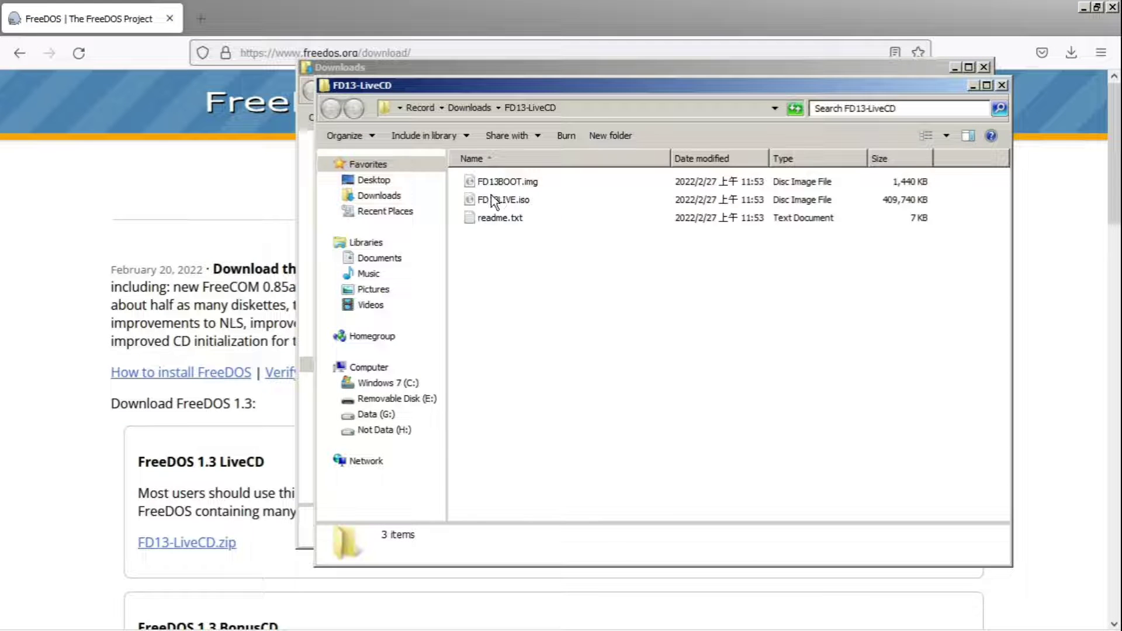
left_click(494, 202)
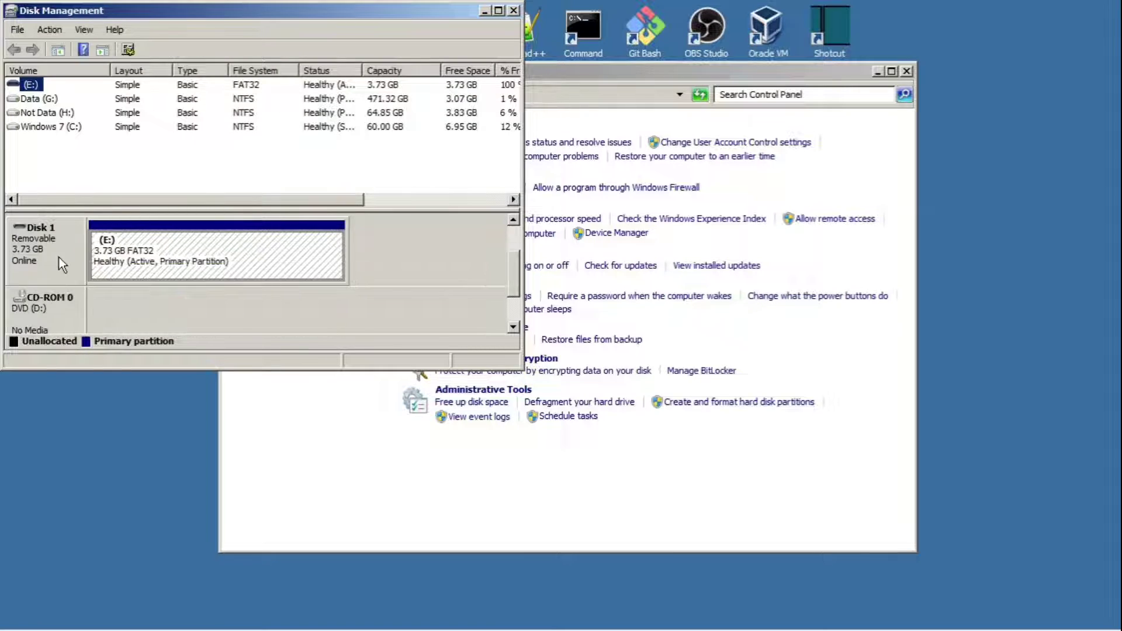
- Open the properties of removable Disk 1 and view its Volumes tab
right_click(88, 257)
left_click(117, 311)
left_click(232, 159)
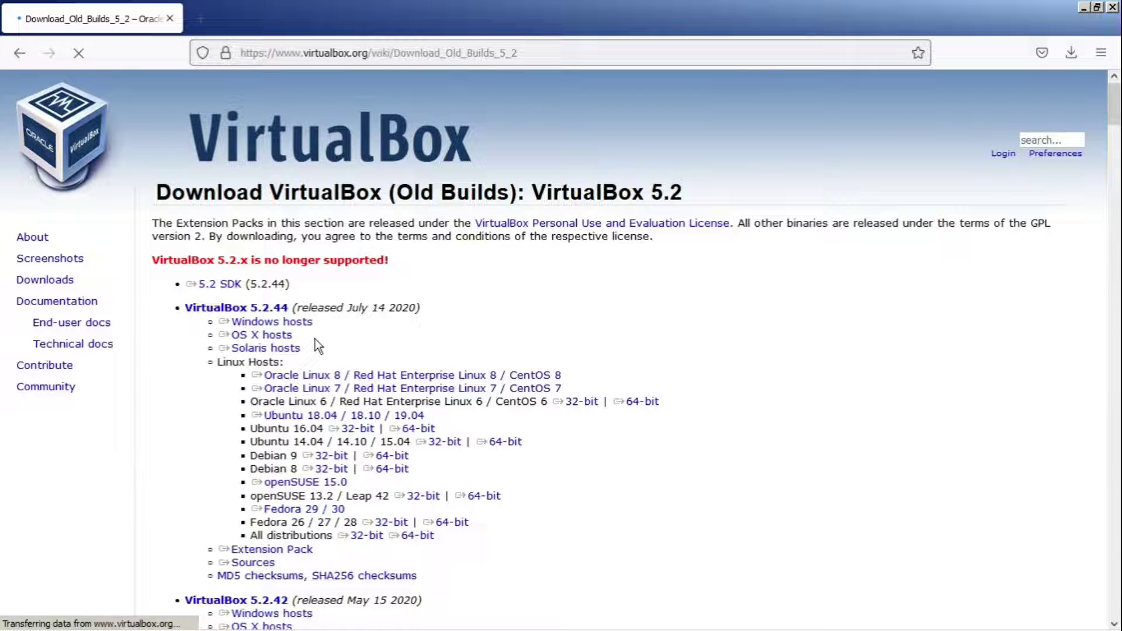
- Save the VirtualBox 5.2.44 Windows-hosts installer and launch VirtualBox from the desktop icon
left_click(281, 325)
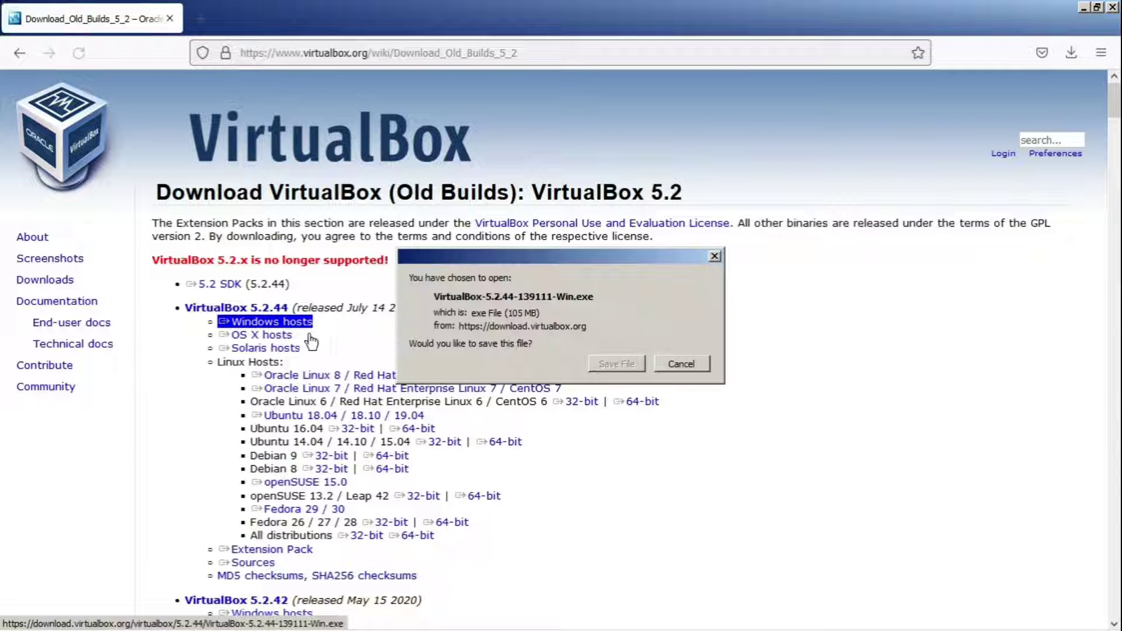
left_click(612, 363)
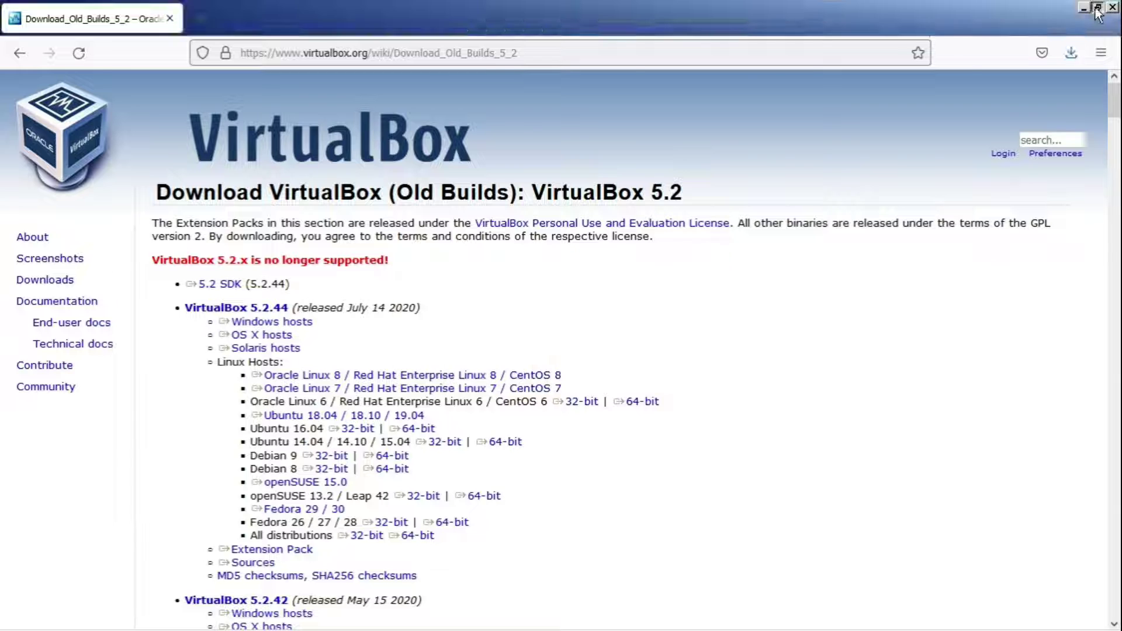
left_click(1097, 7)
double_click(766, 29)
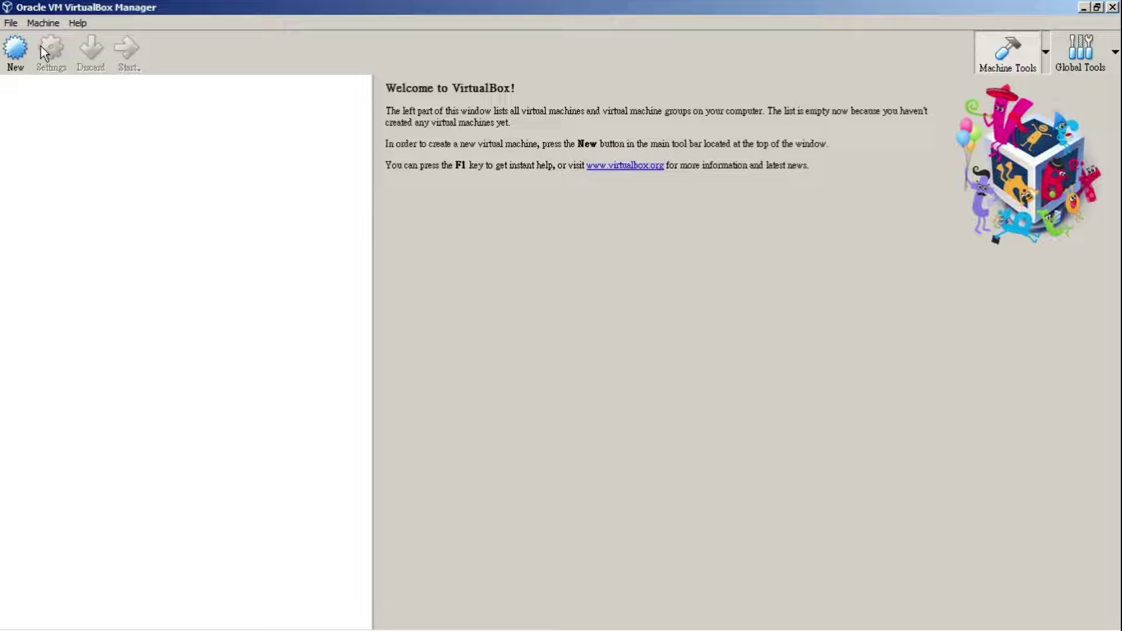
- Create a new VM 'Whatever you want' in Expert Mode, type Other/DOS, 1024 MB memory
left_click(15, 51)
left_click(486, 436)
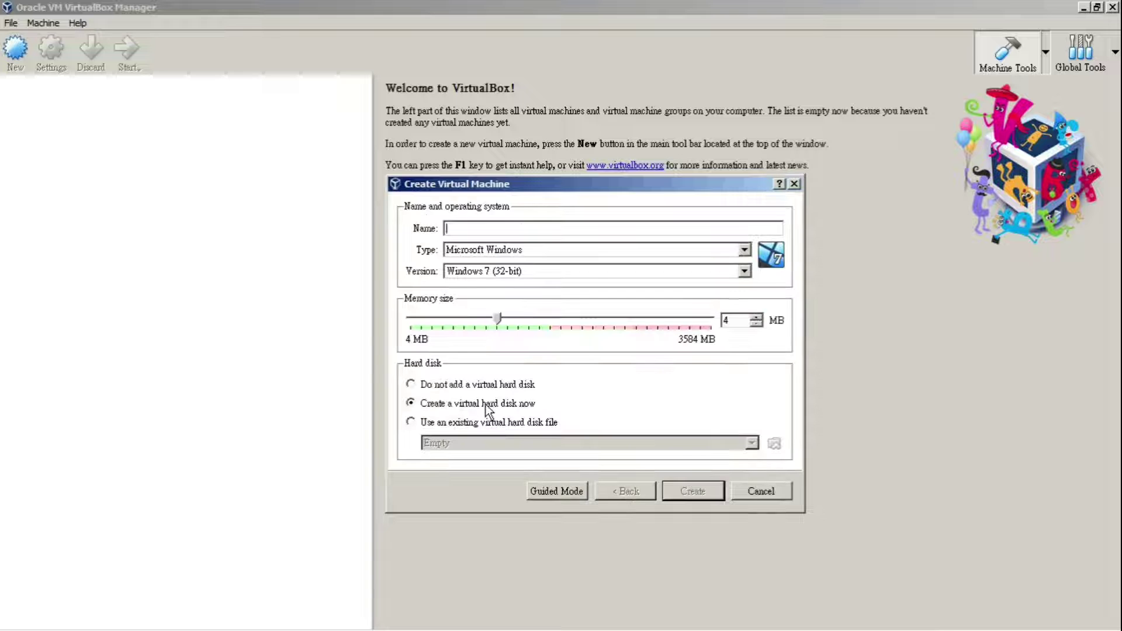
type("Whatever you want")
left_click(745, 251)
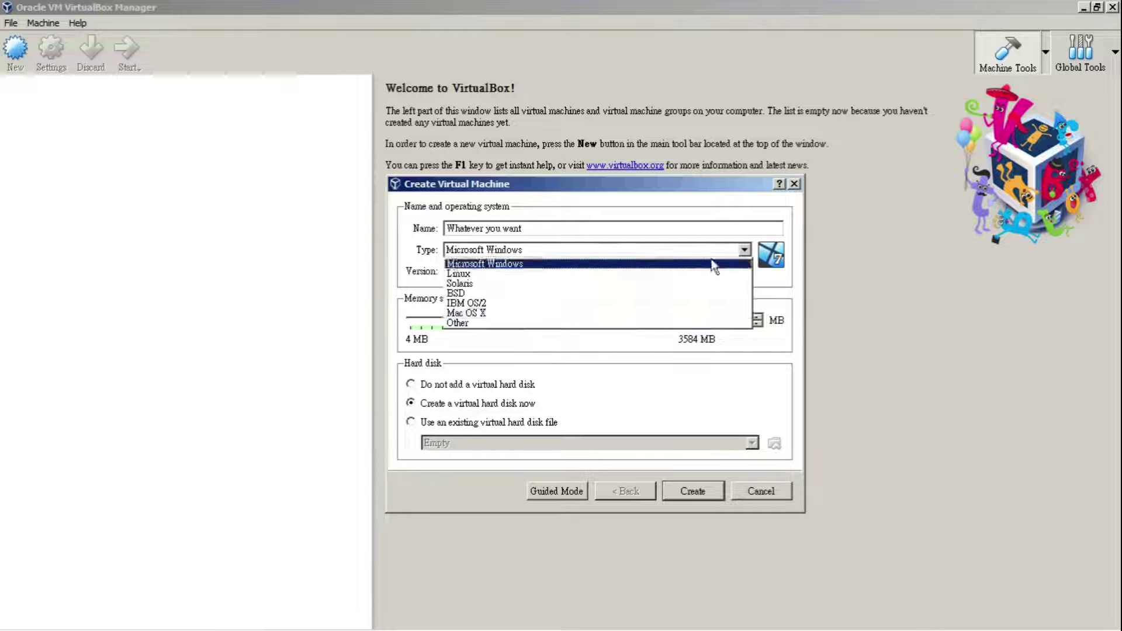
left_click(558, 323)
left_click(738, 321)
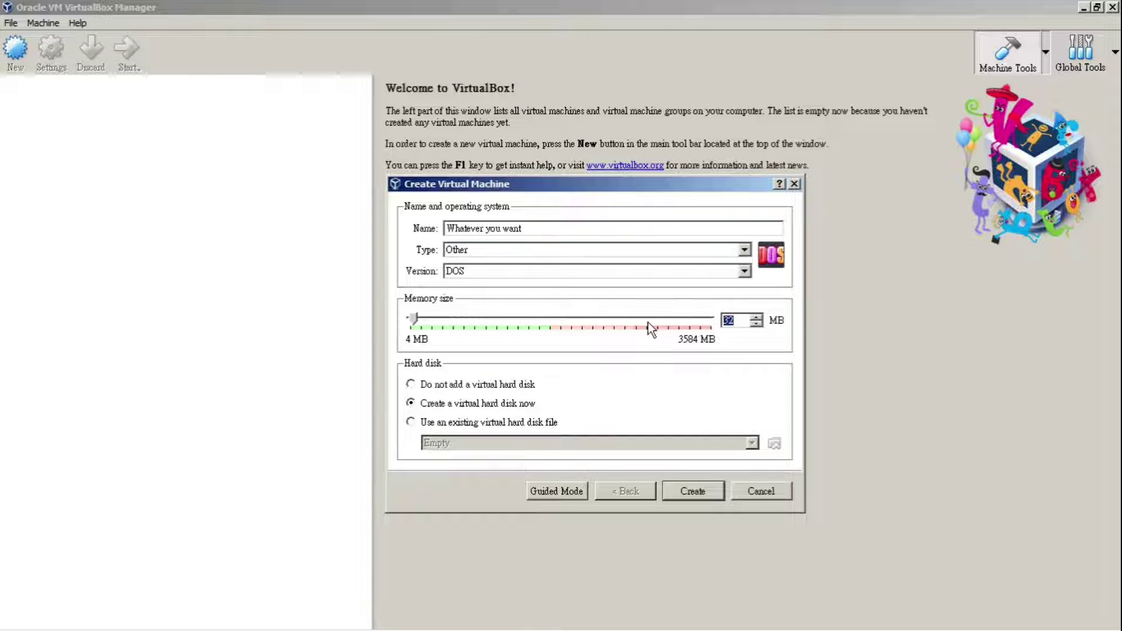
type("1024")
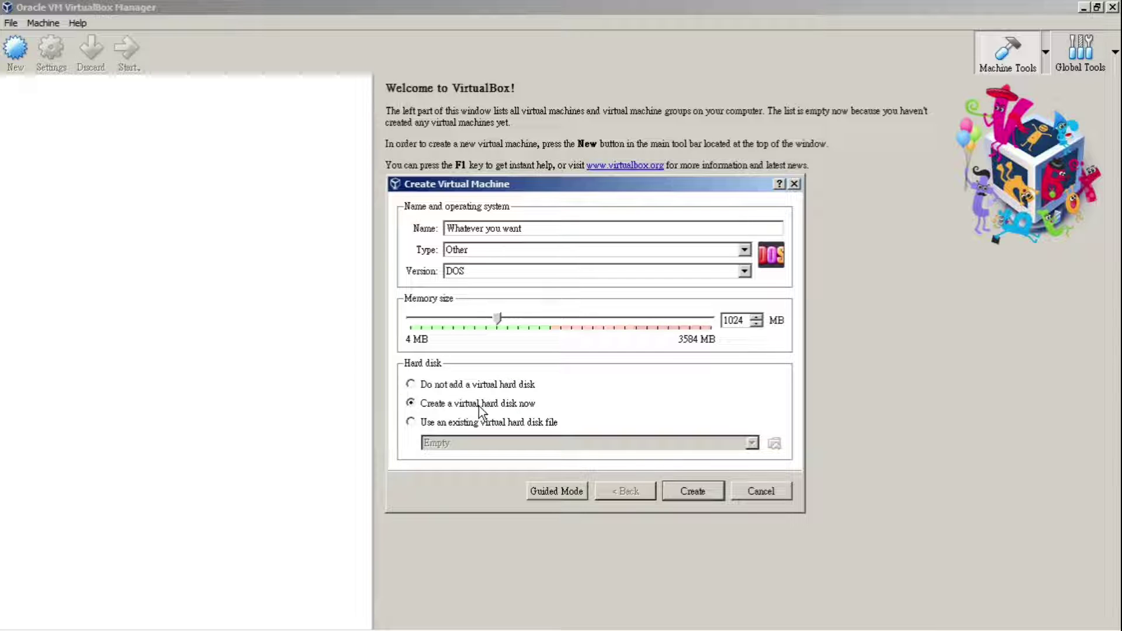
left_click(691, 489)
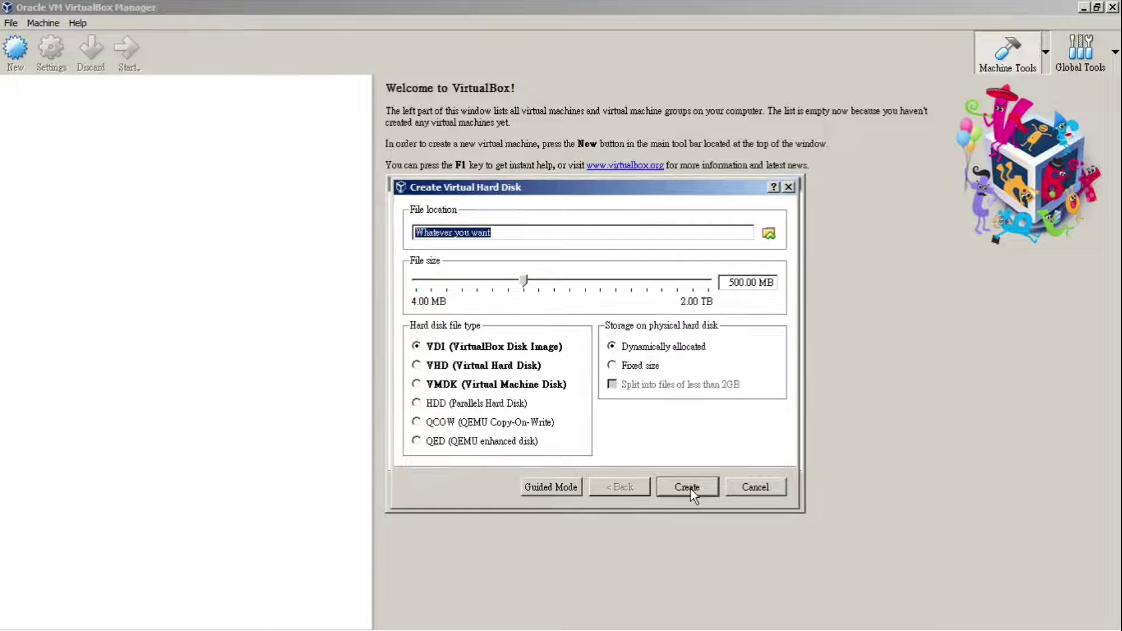
- Save the virtual disk as Whatever you want.vdi and set its size to 3814 MB
left_click(769, 234)
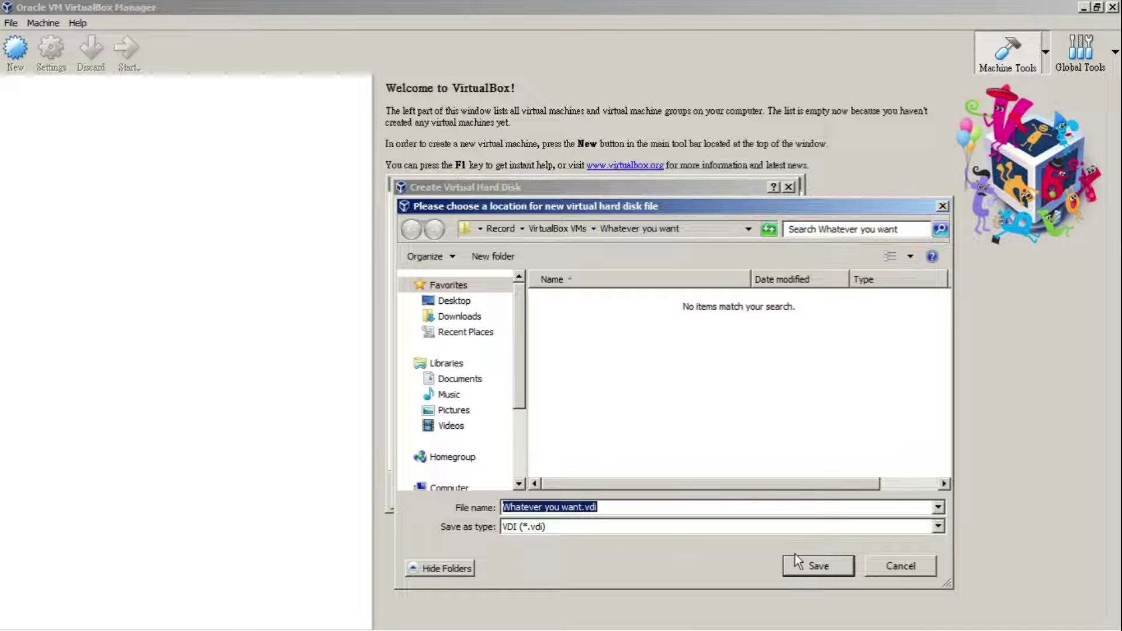
left_click(795, 565)
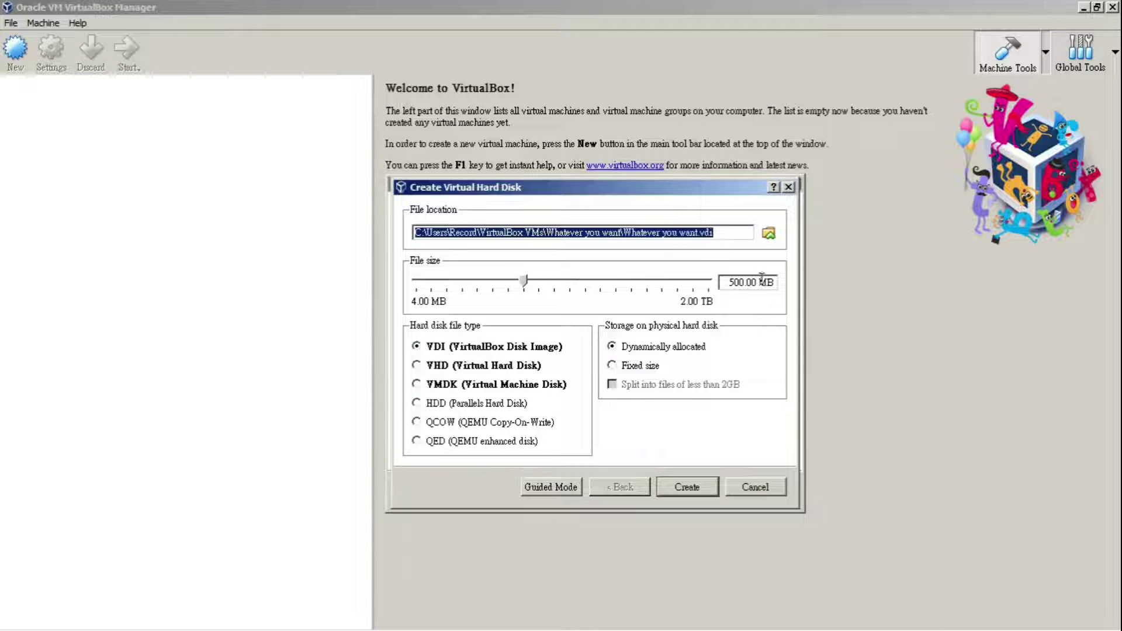
left_click_drag(753, 283, 742, 283)
type("381")
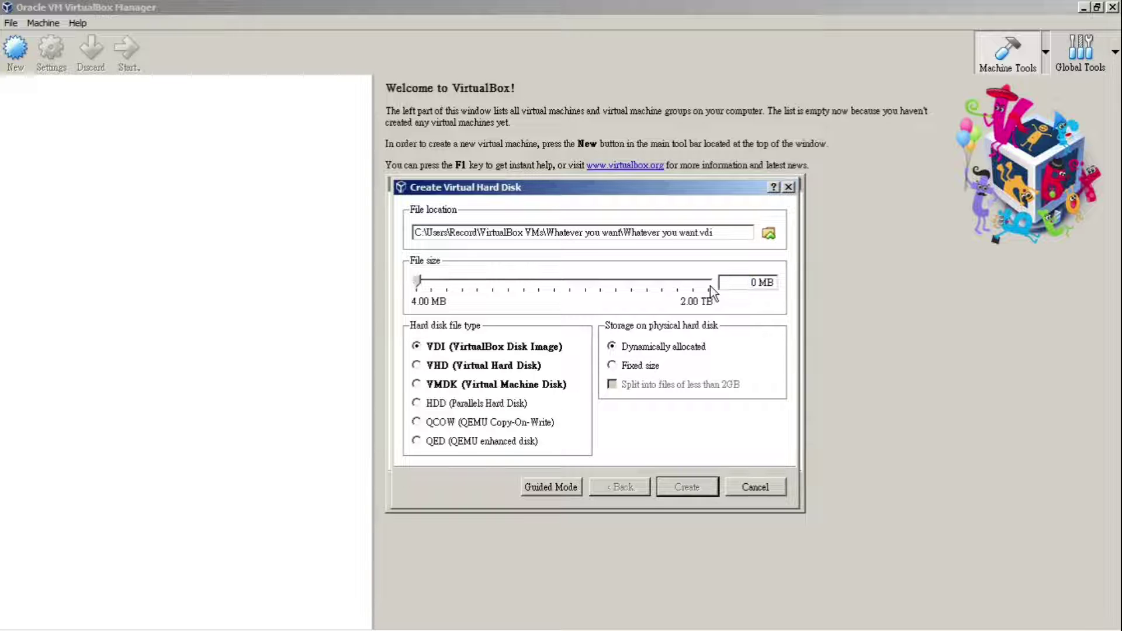
type("4")
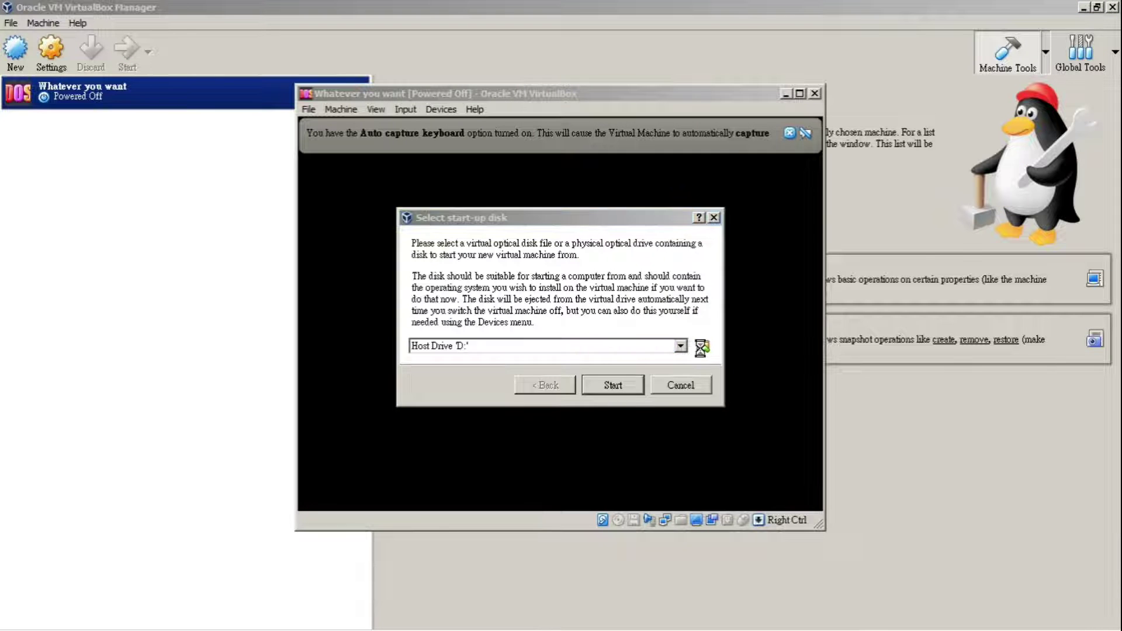
- Boot the VM from FD13LIVE.iso and proceed with the FreeDOS installation
double_click(596, 323)
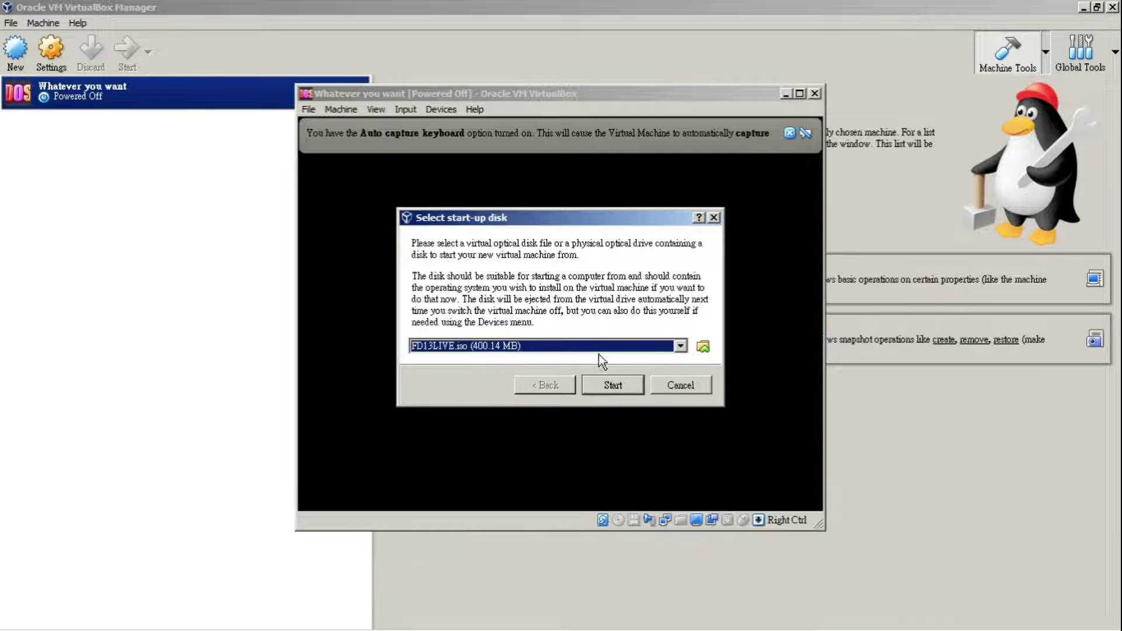
left_click(611, 384)
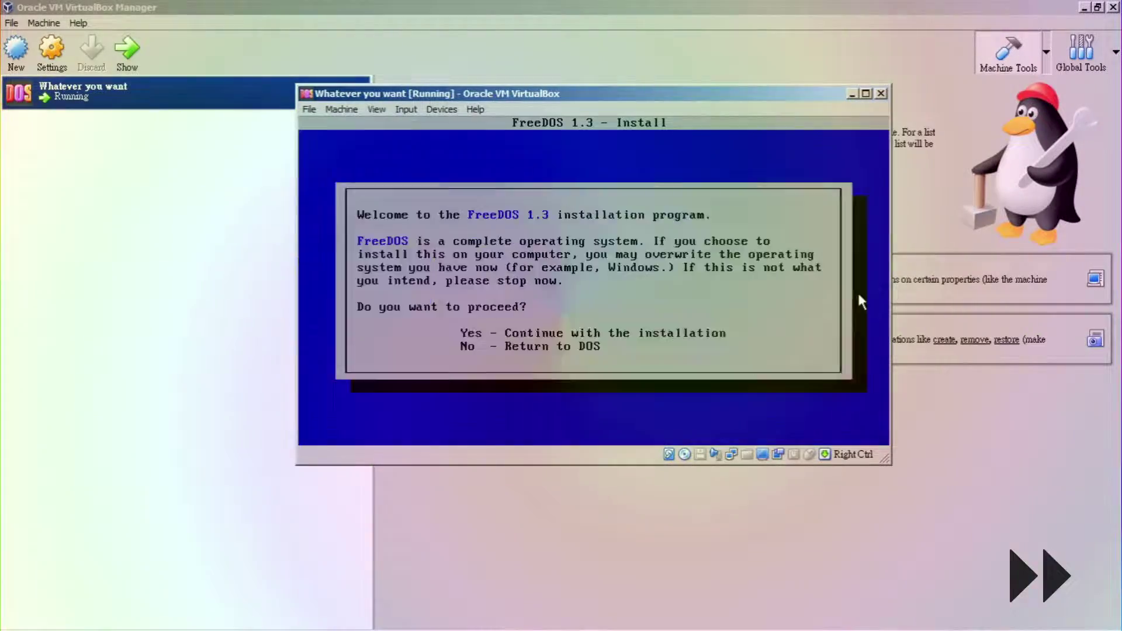
key("Return")
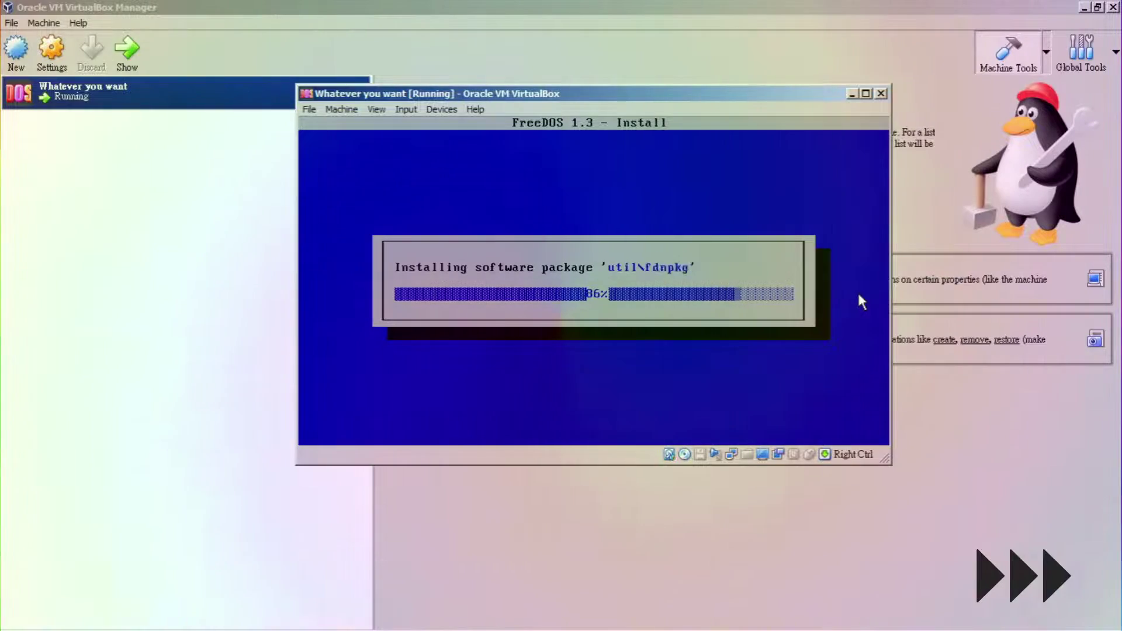
left_click(475, 109)
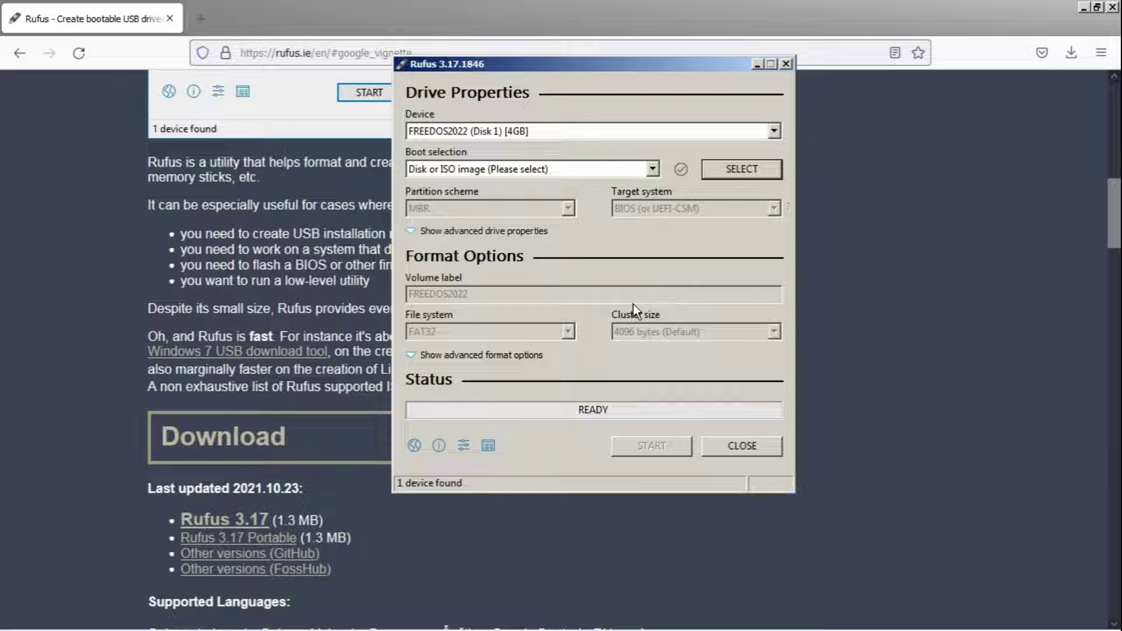
- Select Whatever you want.vhd as the Rufus image and show the log
left_click(734, 172)
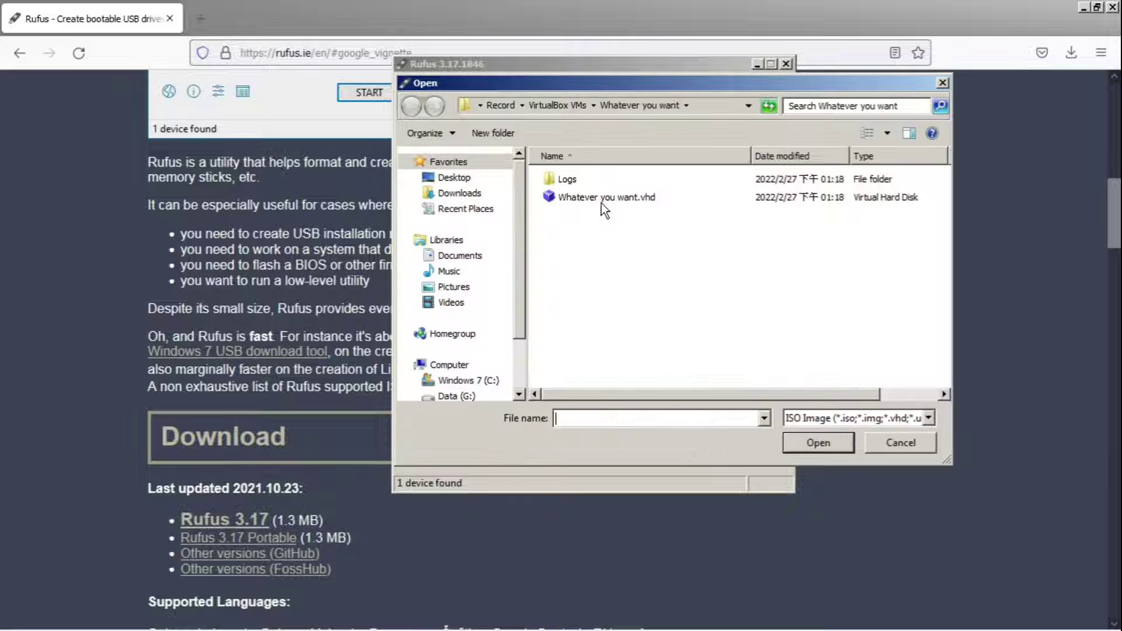
double_click(601, 202)
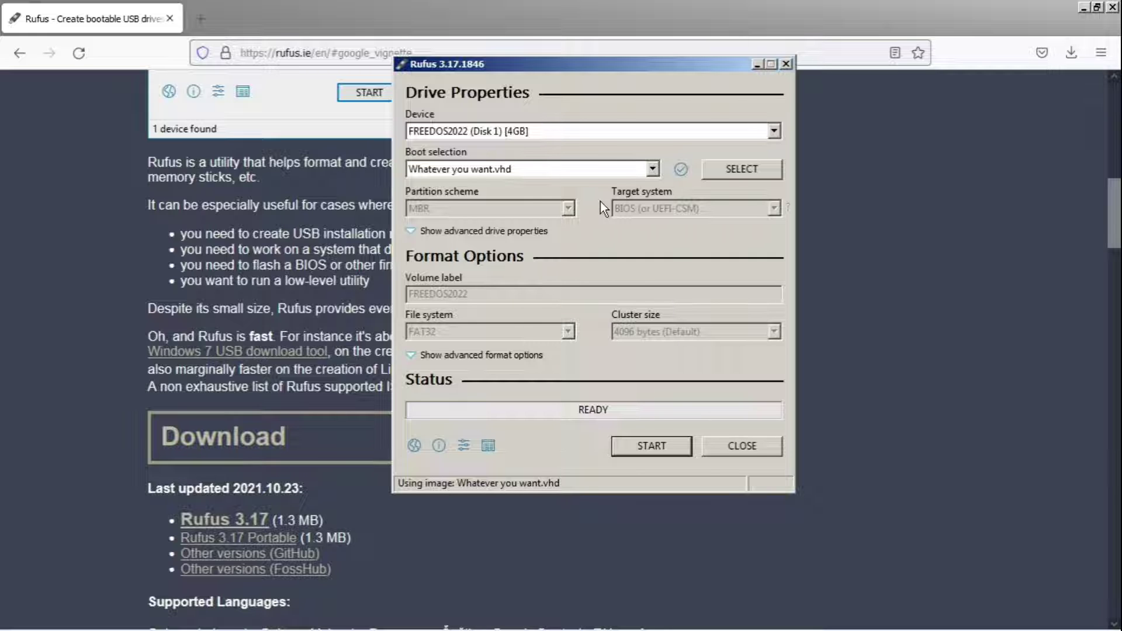
key("ctrl+l")
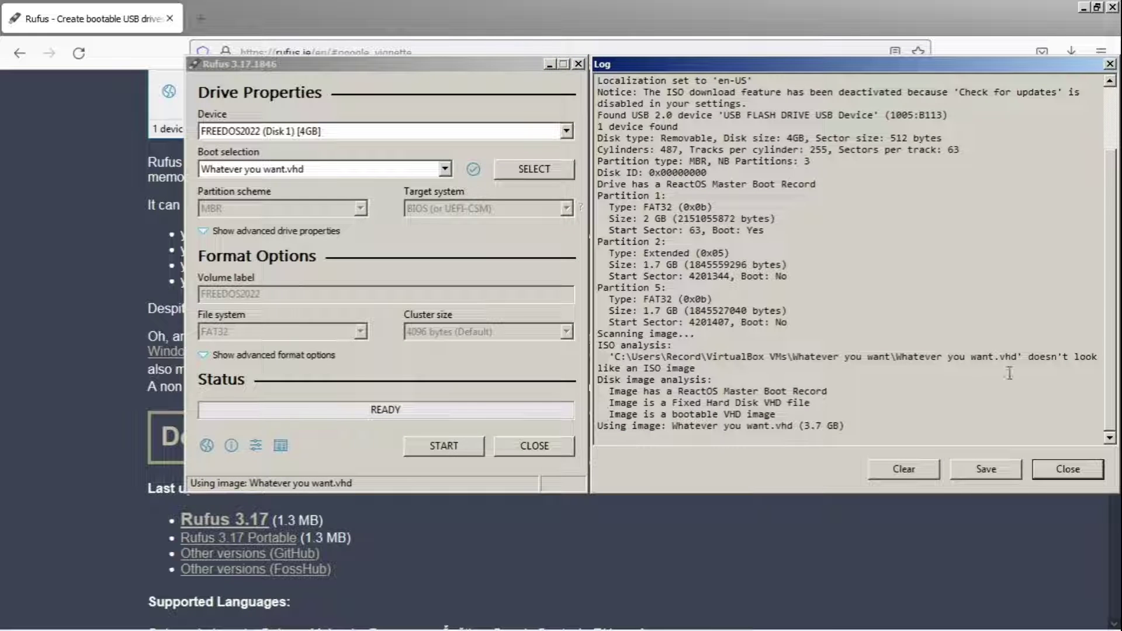
- Start writing to FREEDOS2022, accepting the data-loss and partition-removal warnings
left_click(449, 447)
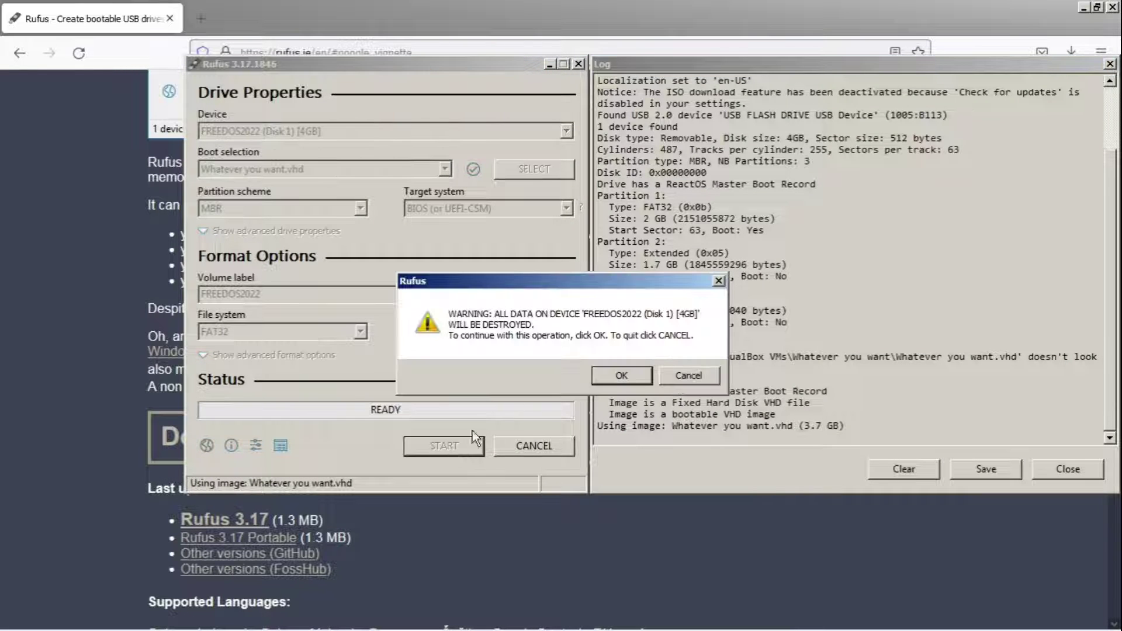
left_click(611, 378)
left_click(618, 386)
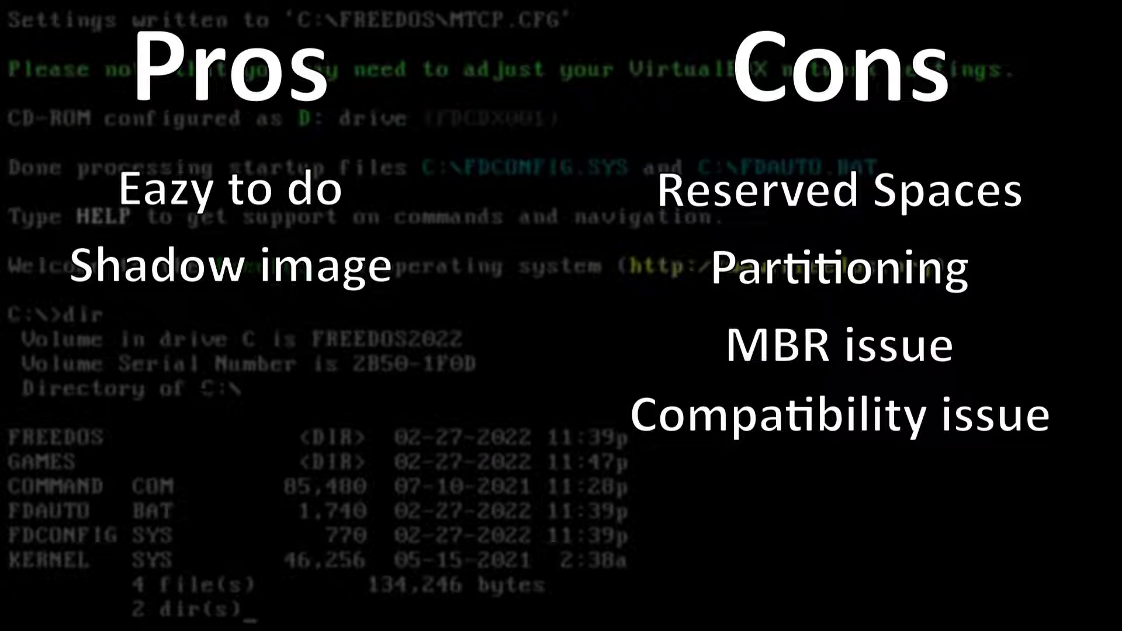
- Enter the GAMES folder with cd games, then type cd pakupak
type("cd games")
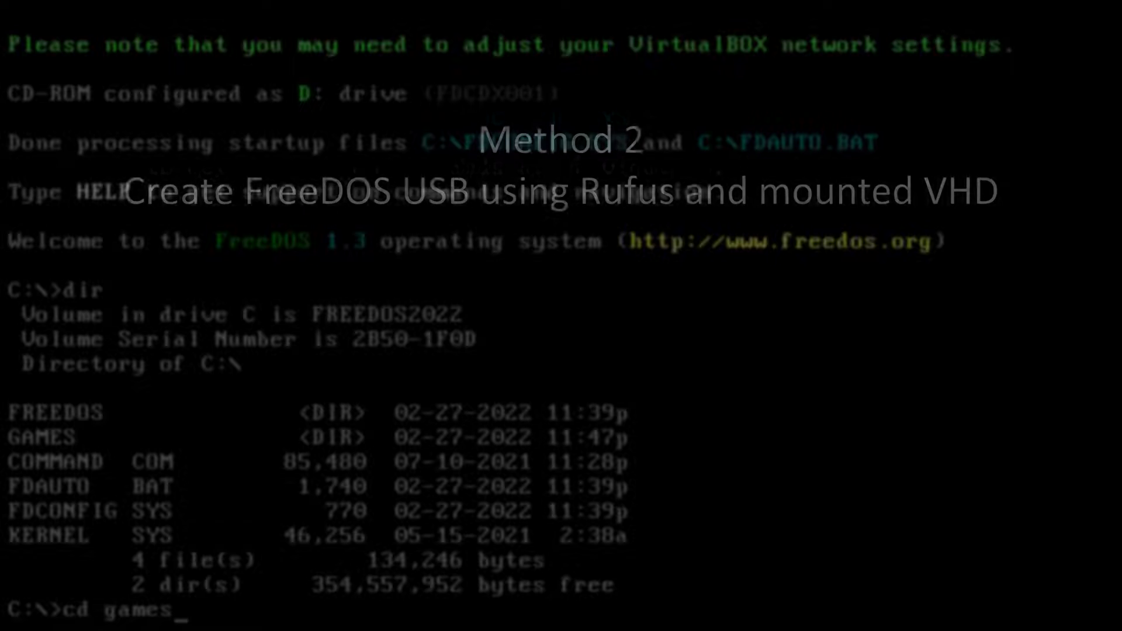
key("Return")
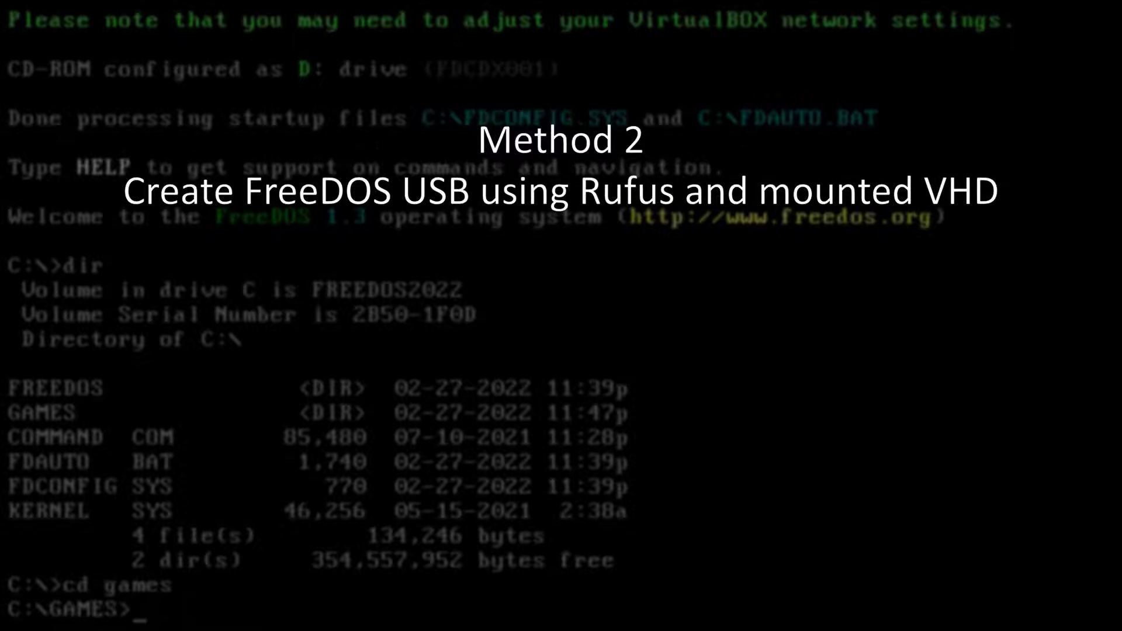
type("cd paku")
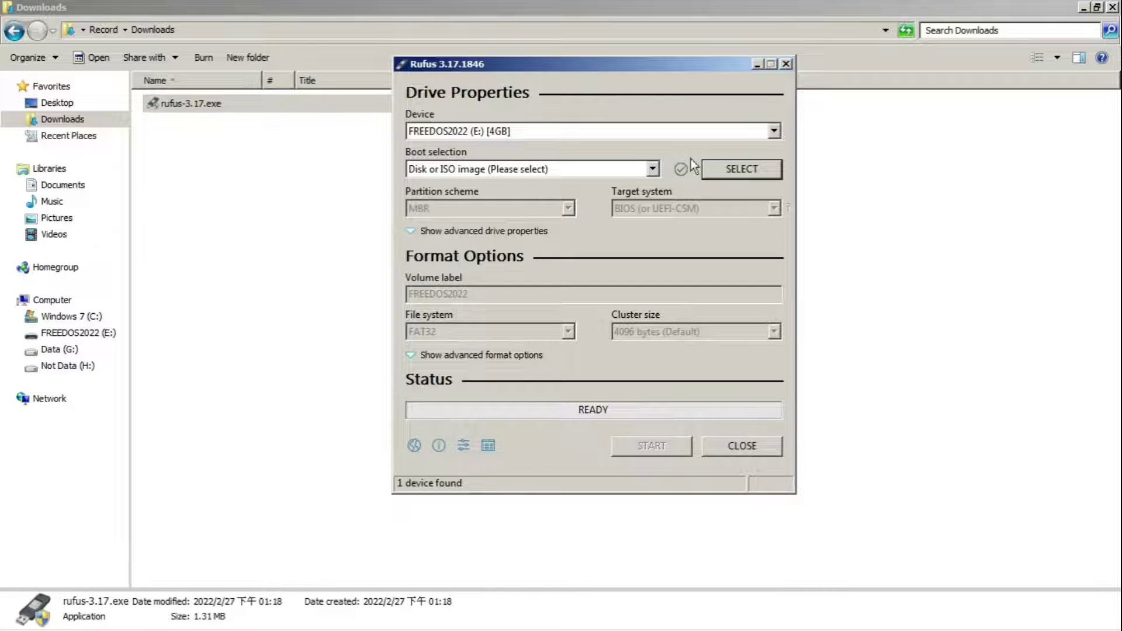
- Set Boot selection to FreeDOS and File system to FAT32
left_click(652, 169)
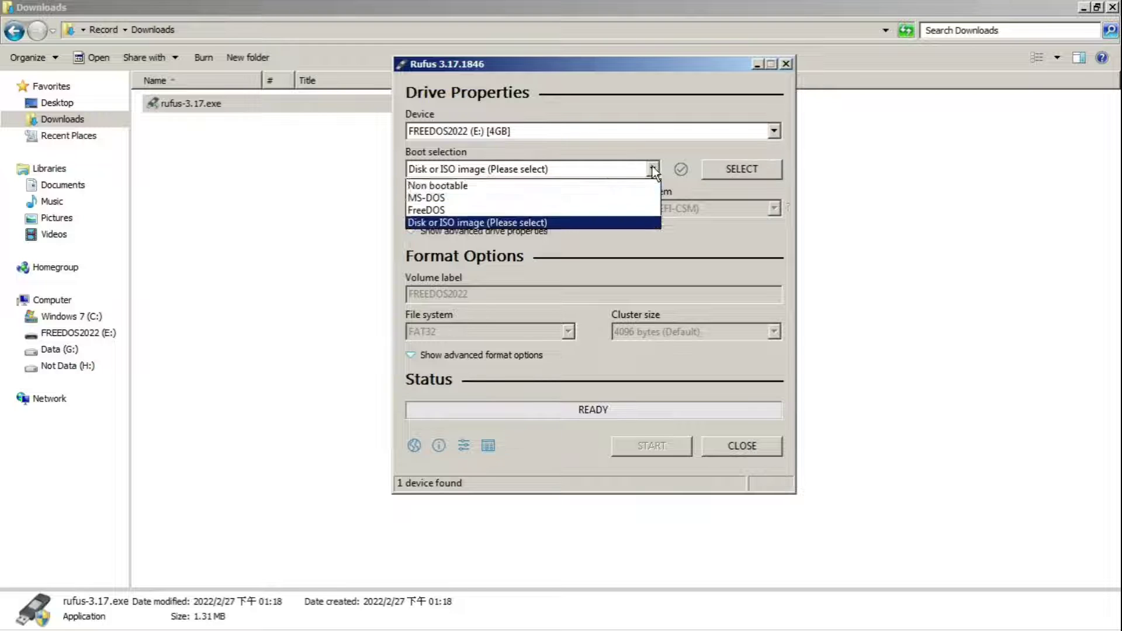
left_click(563, 209)
left_click(564, 333)
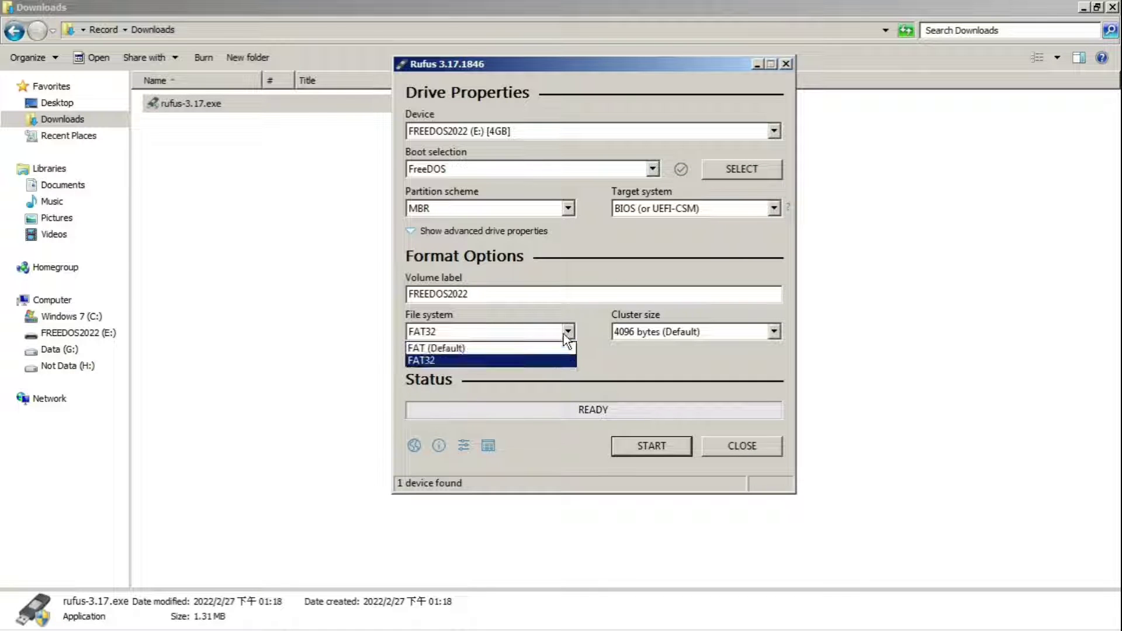
left_click(535, 359)
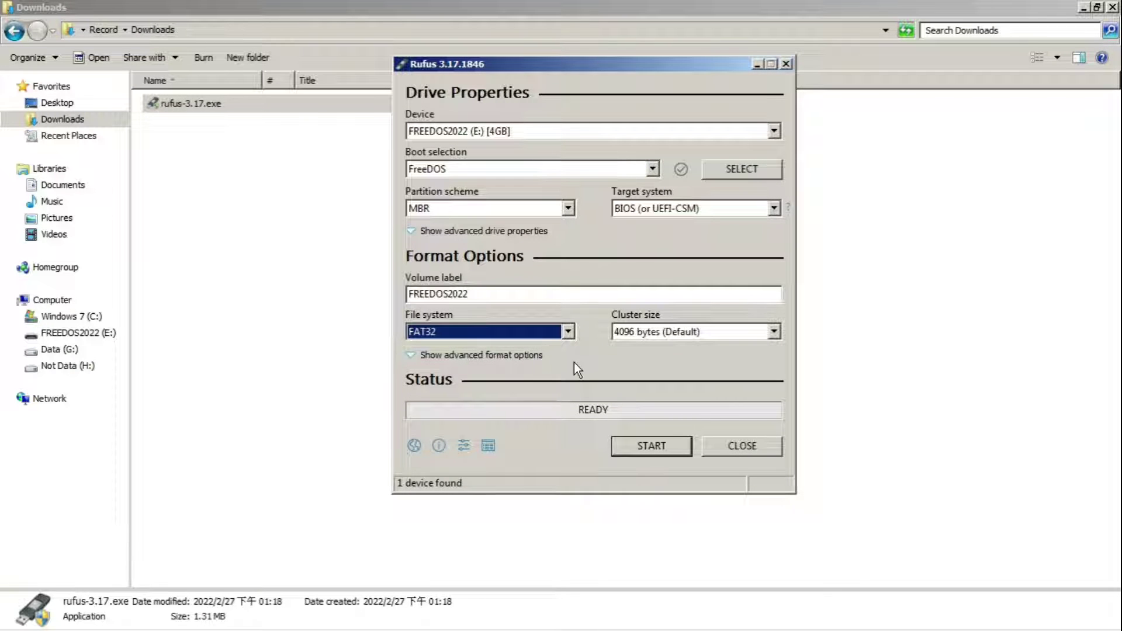
- Start formatting, confirming the data-destruction and partition-deletion warnings
left_click(650, 446)
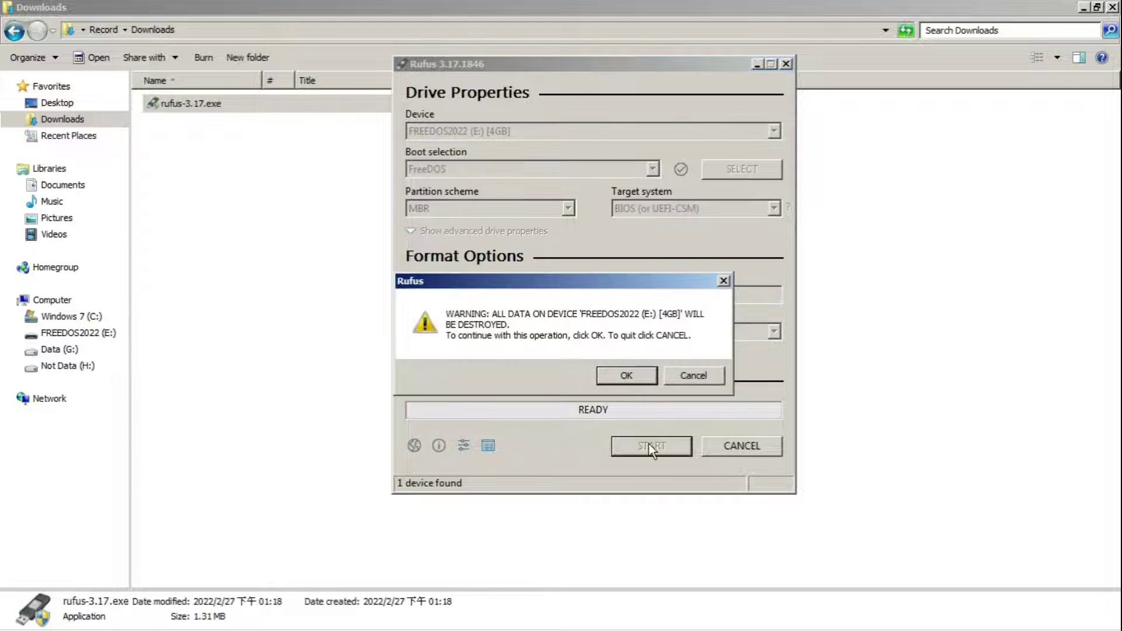
left_click(629, 380)
left_click(629, 380)
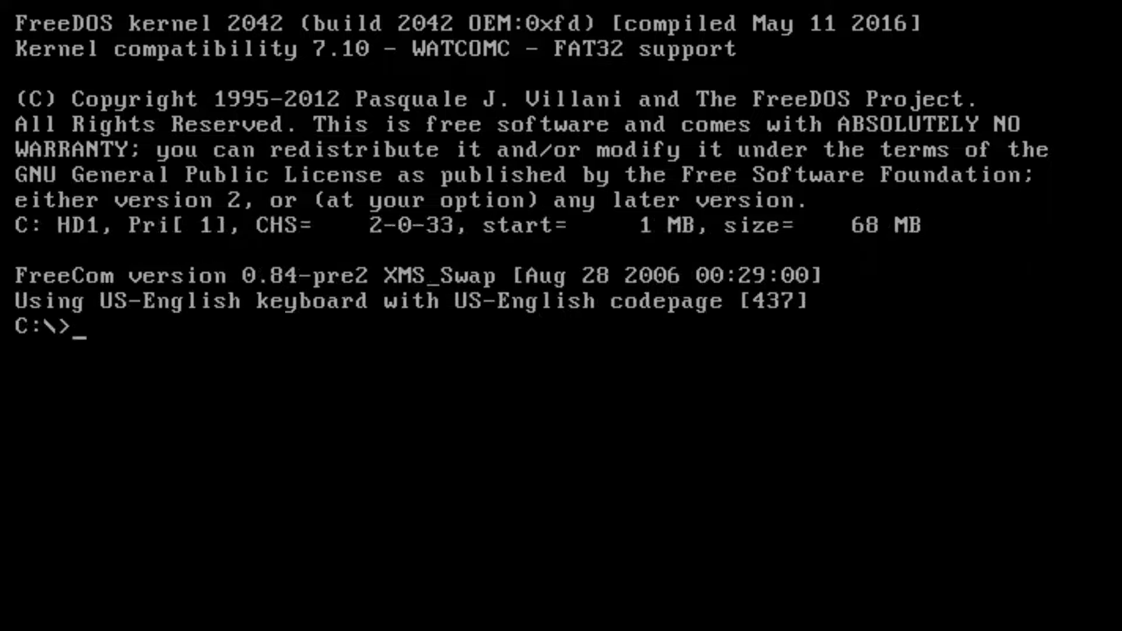
- Run dir to list C:\ with LOCALE, AUTOEXEC.BAT, AUTORUN.INF and AUTORUN.ICO
type("dir")
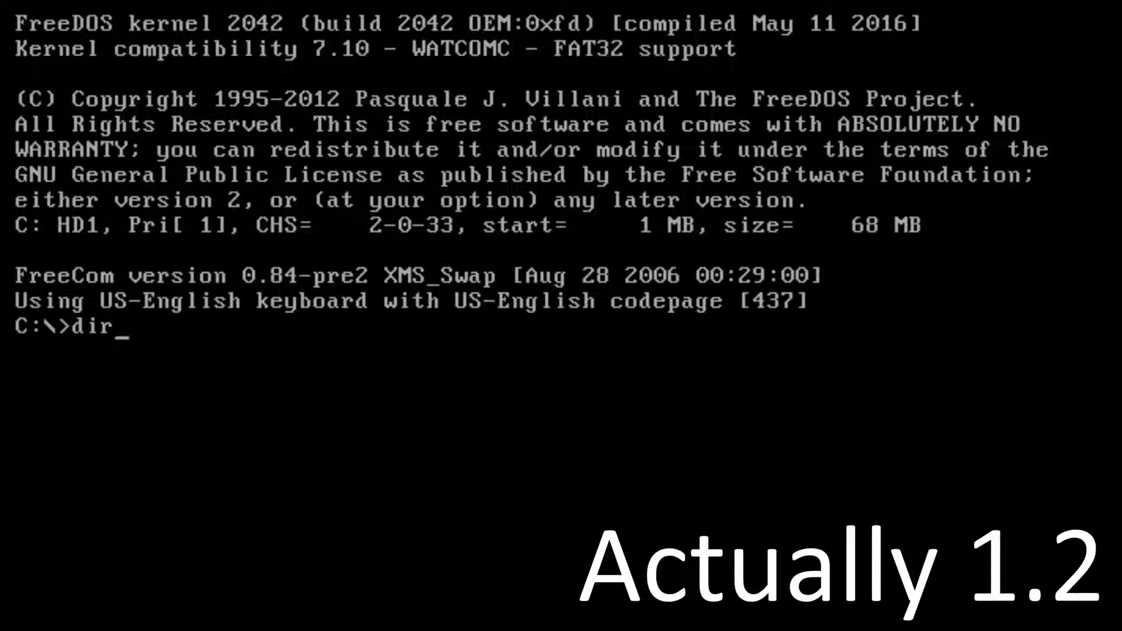
key("Return")
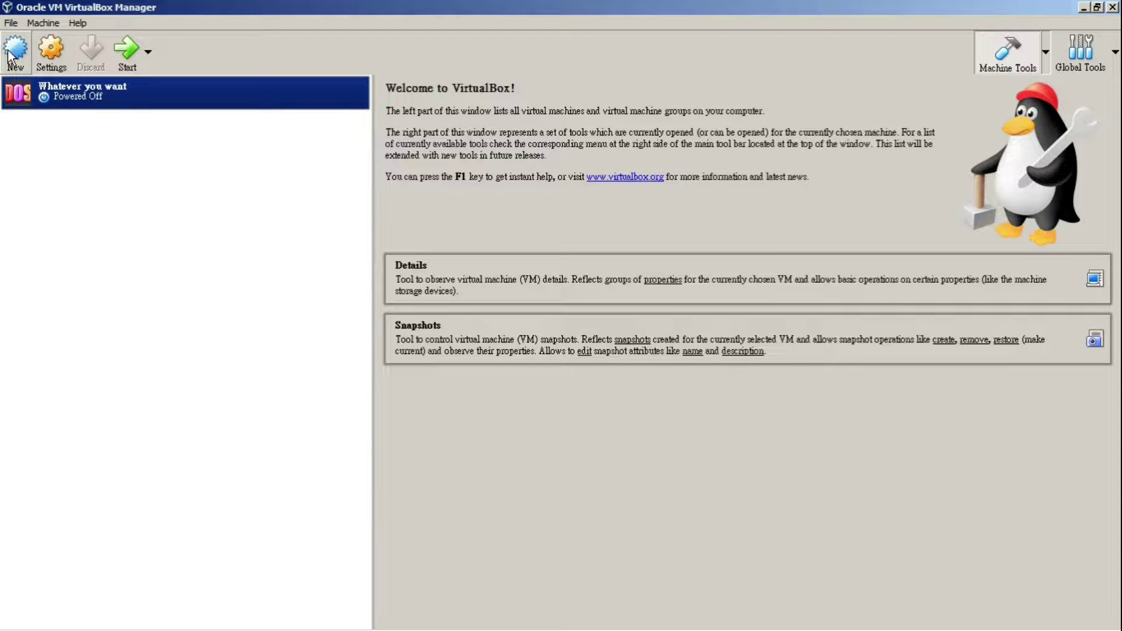
- Start a new virtual machine named FreeDOS, type Other, version DOS, with 32 MB memory
left_click(15, 49)
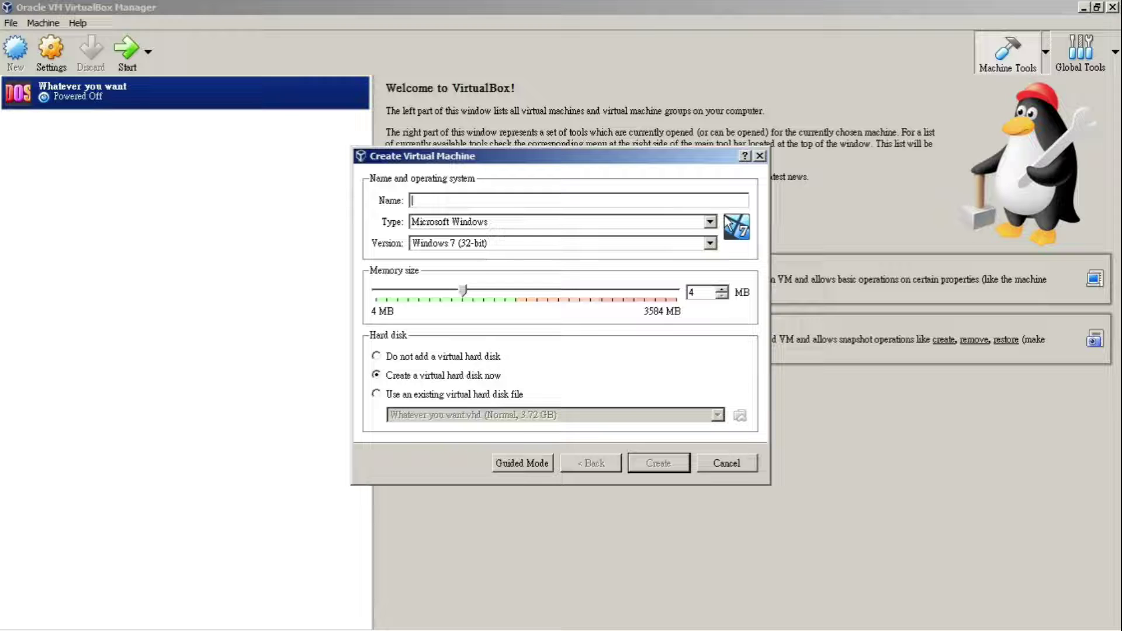
left_click(521, 225)
left_click(601, 299)
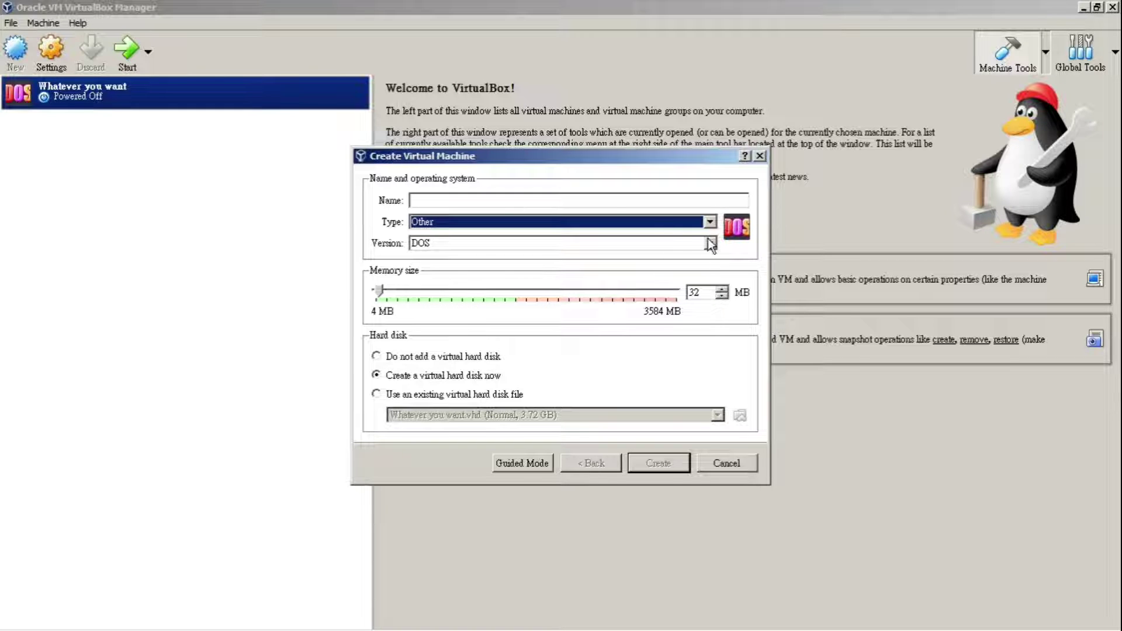
left_click(609, 202)
type("Fre")
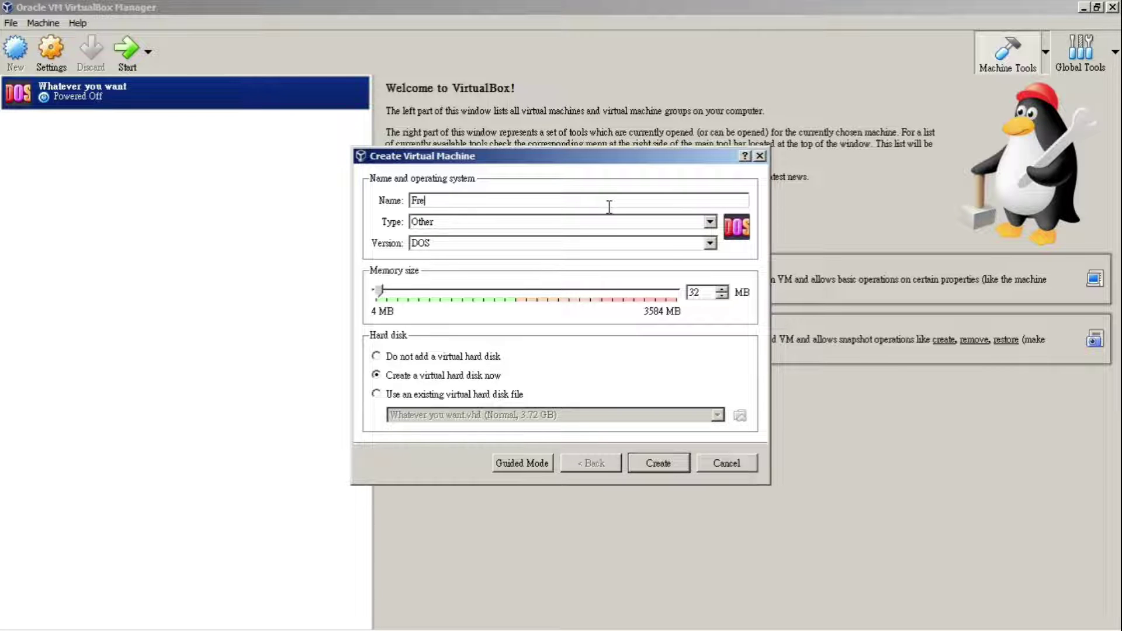
type("eDOS")
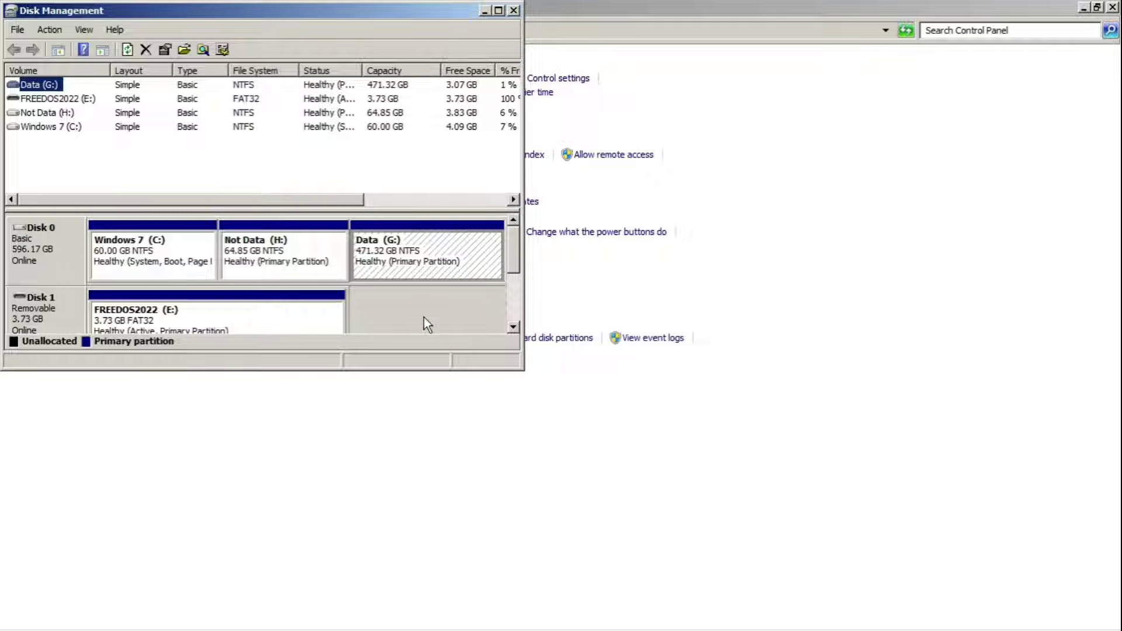
- Attach FreeDOS.vhd from the VirtualBox VMs FreeDOS folder as a virtual hard disk
left_click(423, 317)
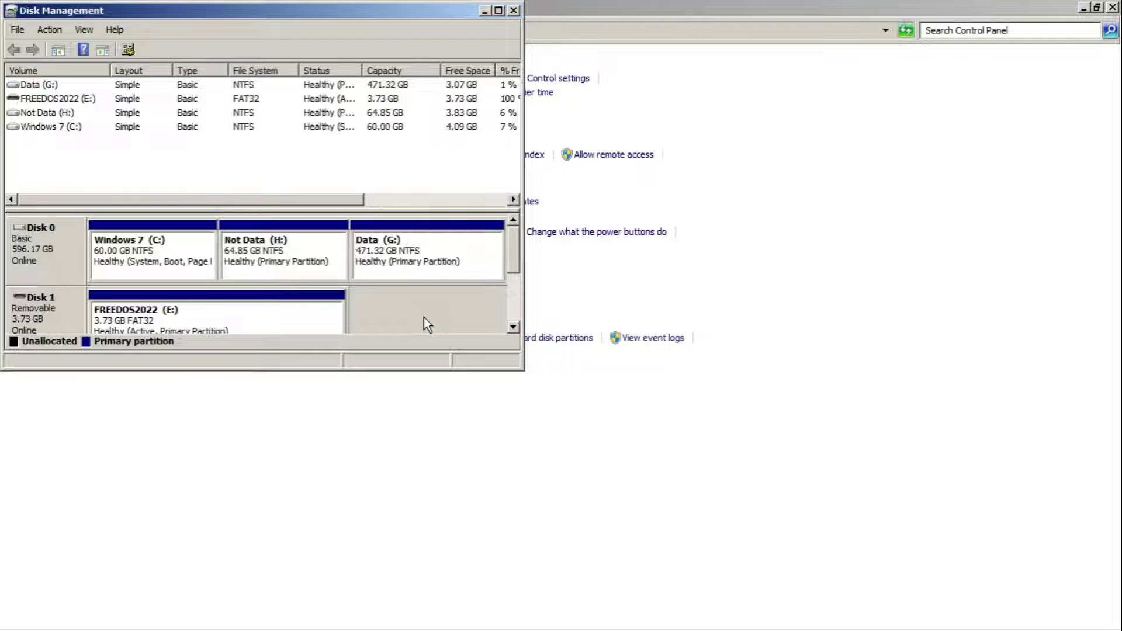
left_click(49, 29)
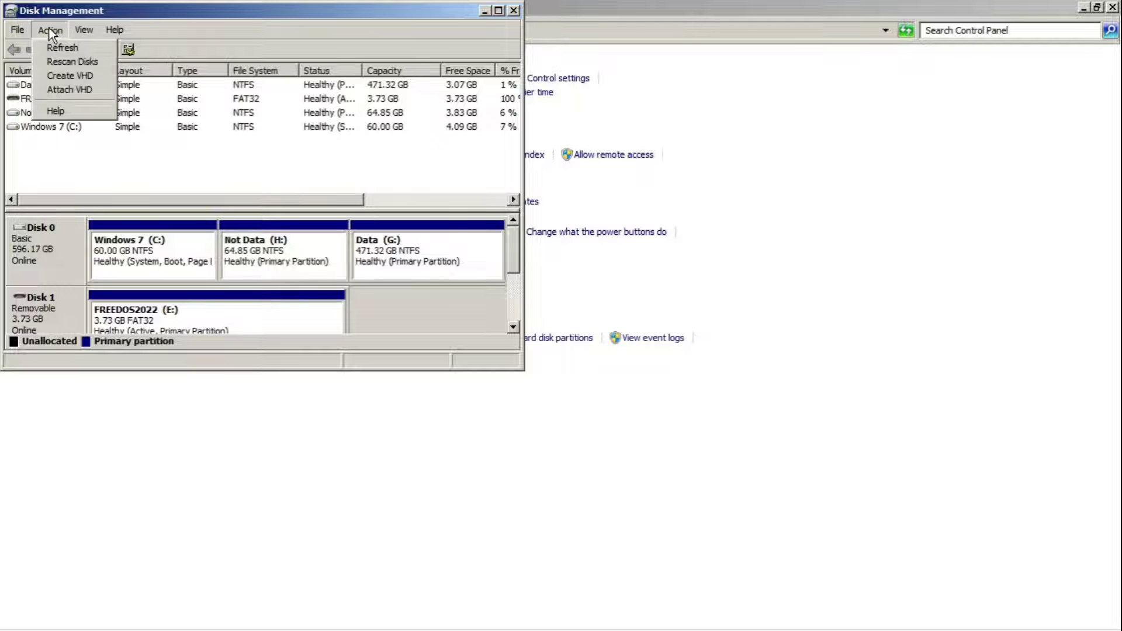
left_click(62, 89)
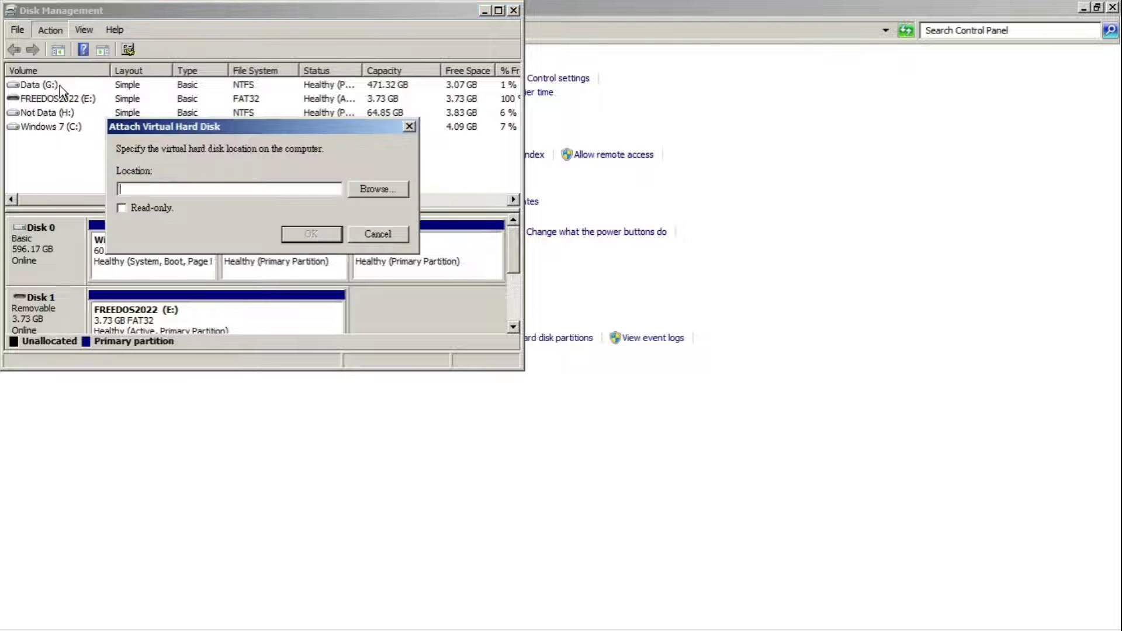
left_click(361, 190)
double_click(292, 258)
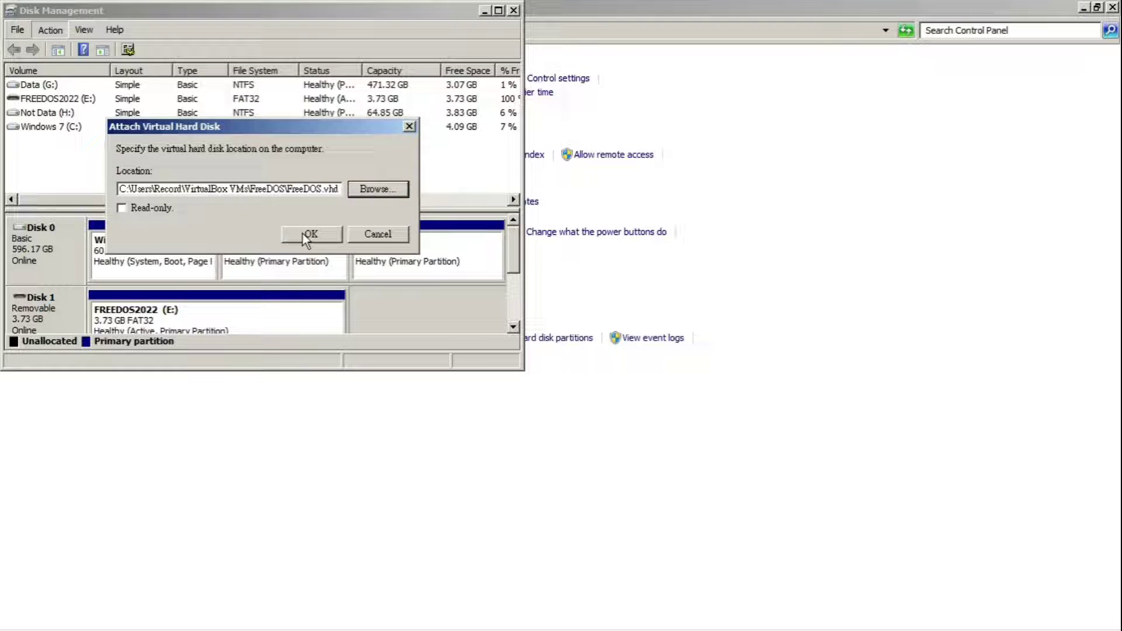
left_click(308, 234)
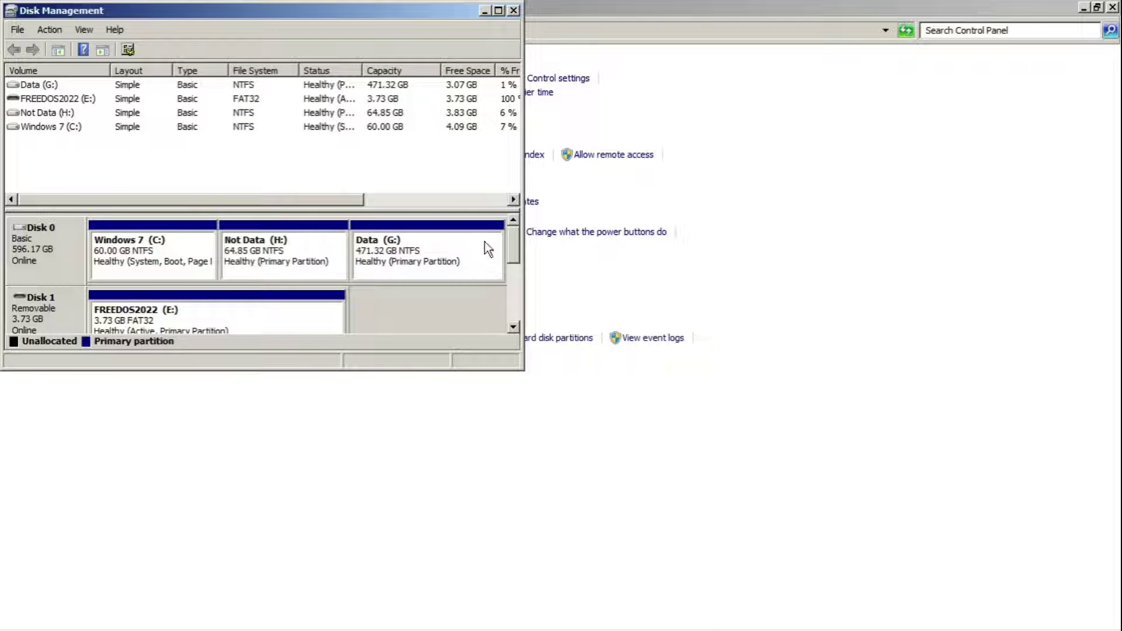
scroll(510, 252, "down", 2)
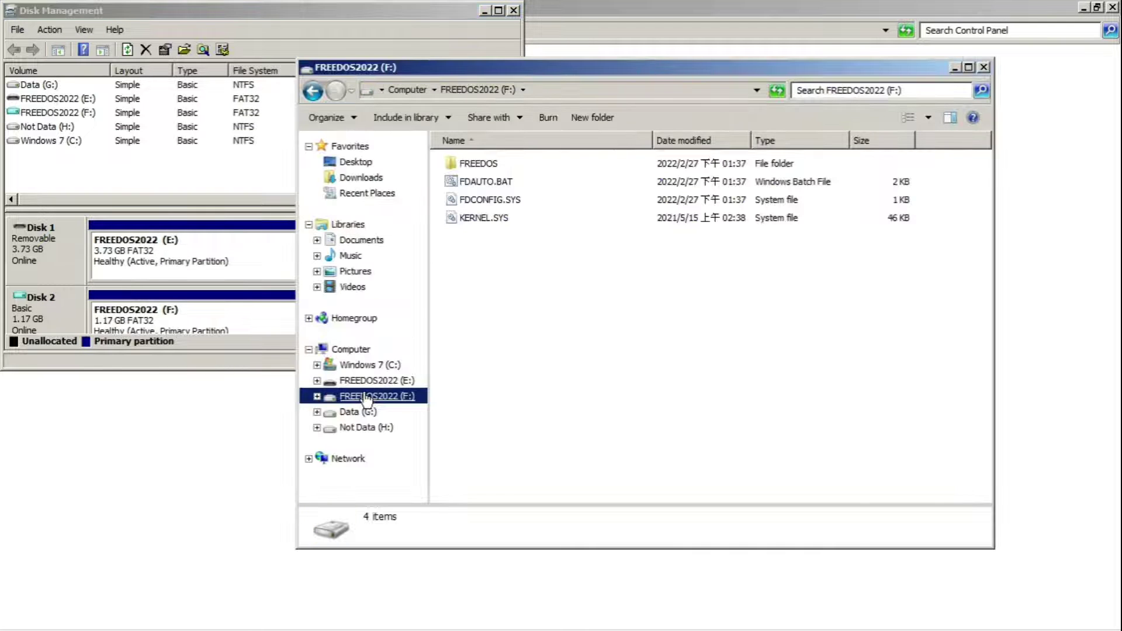
- In Folder Options, show hidden files, change the extension setting and unhide protected system files
left_click(326, 117)
left_click(370, 253)
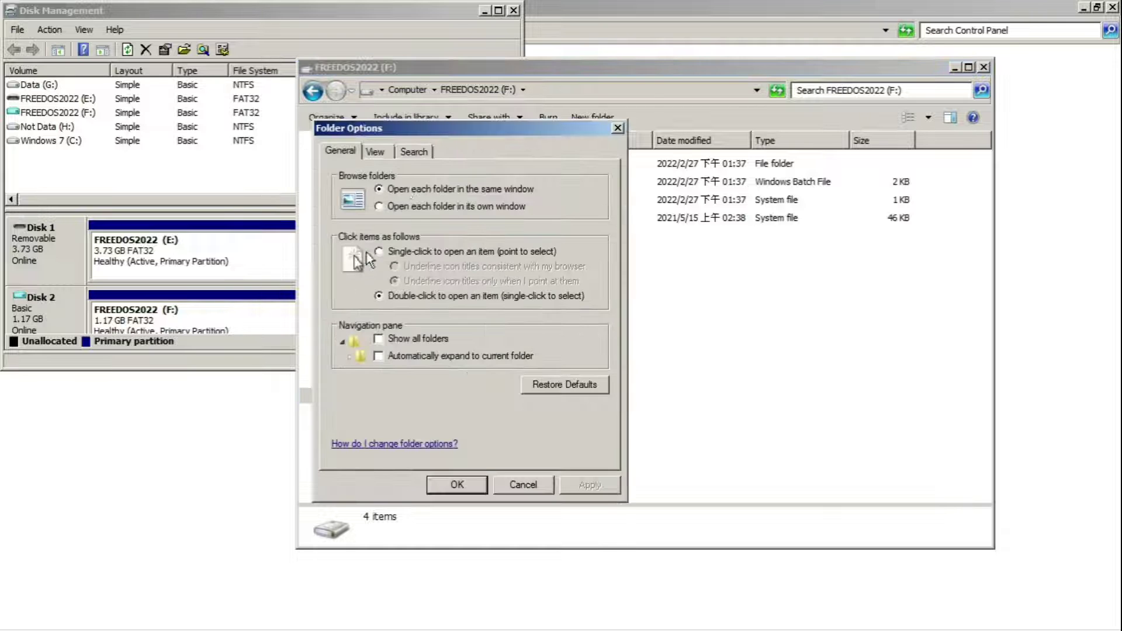
left_click(375, 150)
left_click_drag(596, 303, 592, 320)
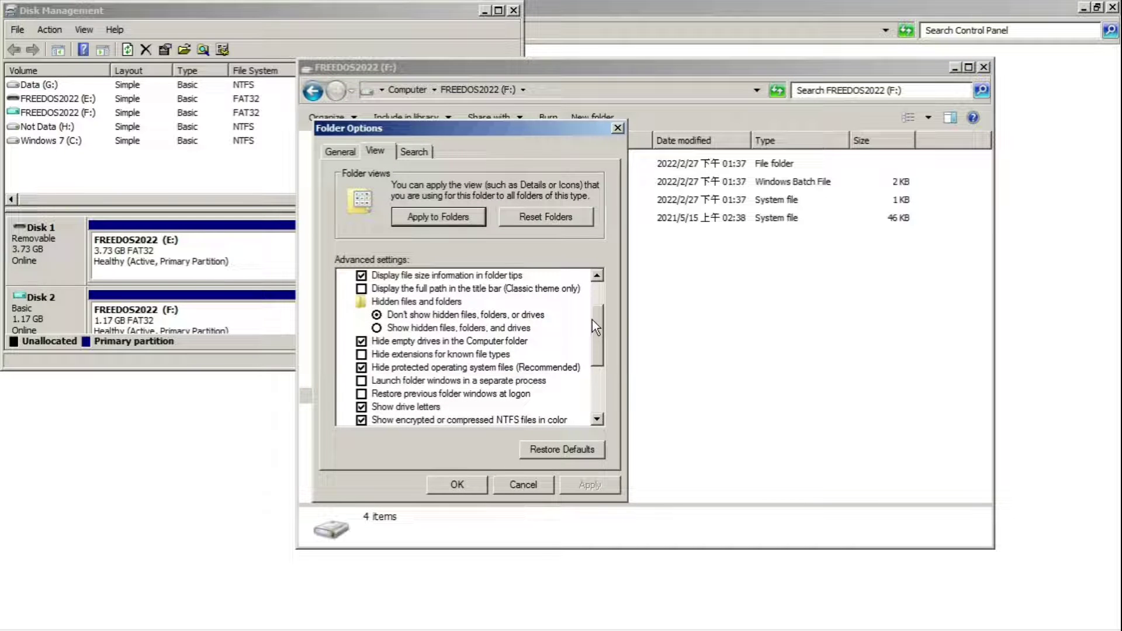
left_click(409, 328)
left_click(396, 355)
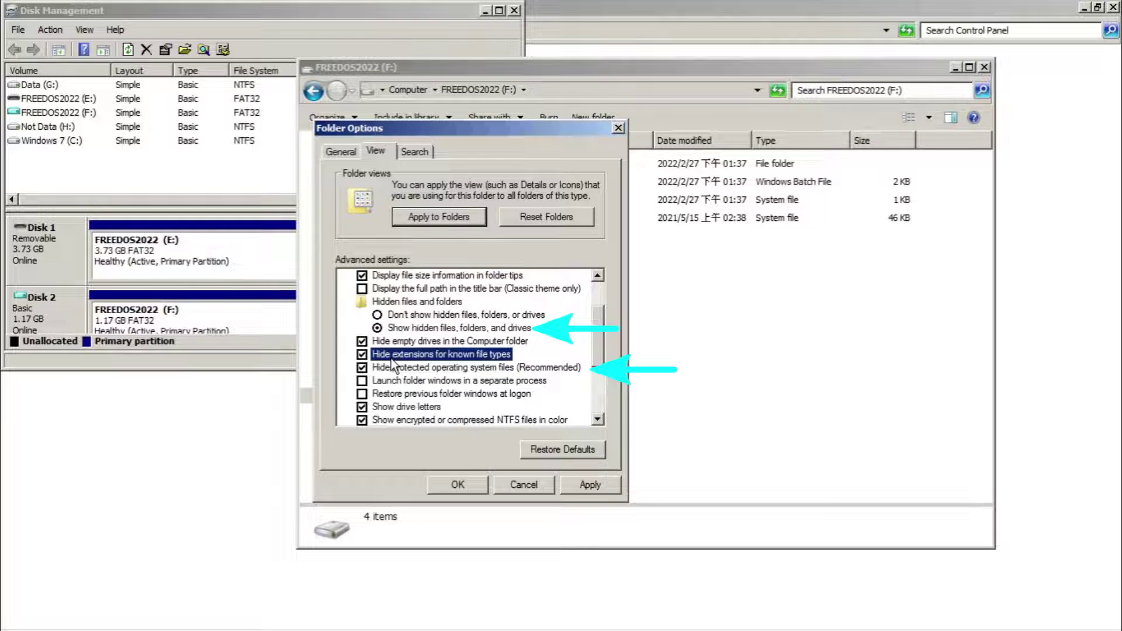
left_click(391, 367)
left_click(690, 348)
key("Return")
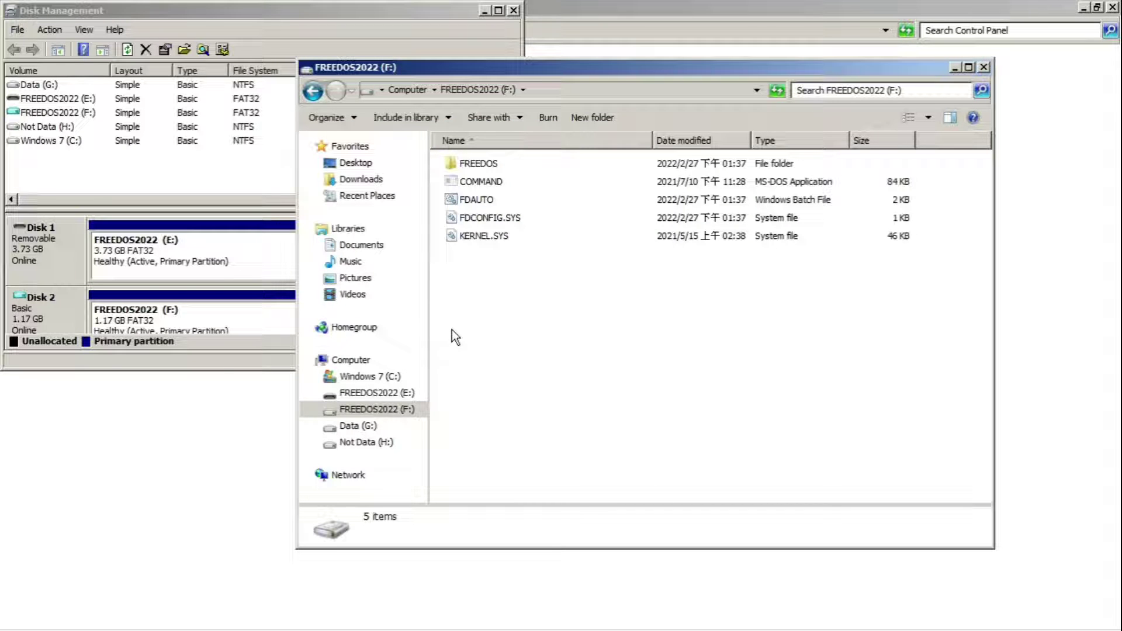
- Copy the five F: files onto FREEDOS2022 (E:), replacing COMMAND, then eject E:
left_click_drag(452, 314, 602, 146)
right_click(579, 164)
left_click(605, 402)
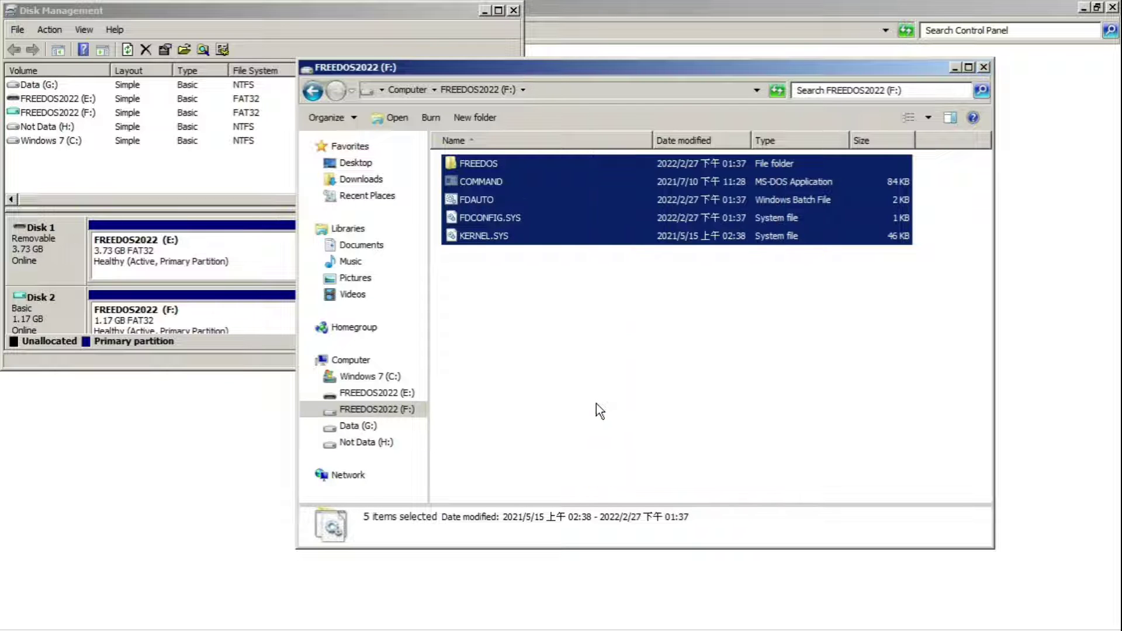
left_click(379, 395)
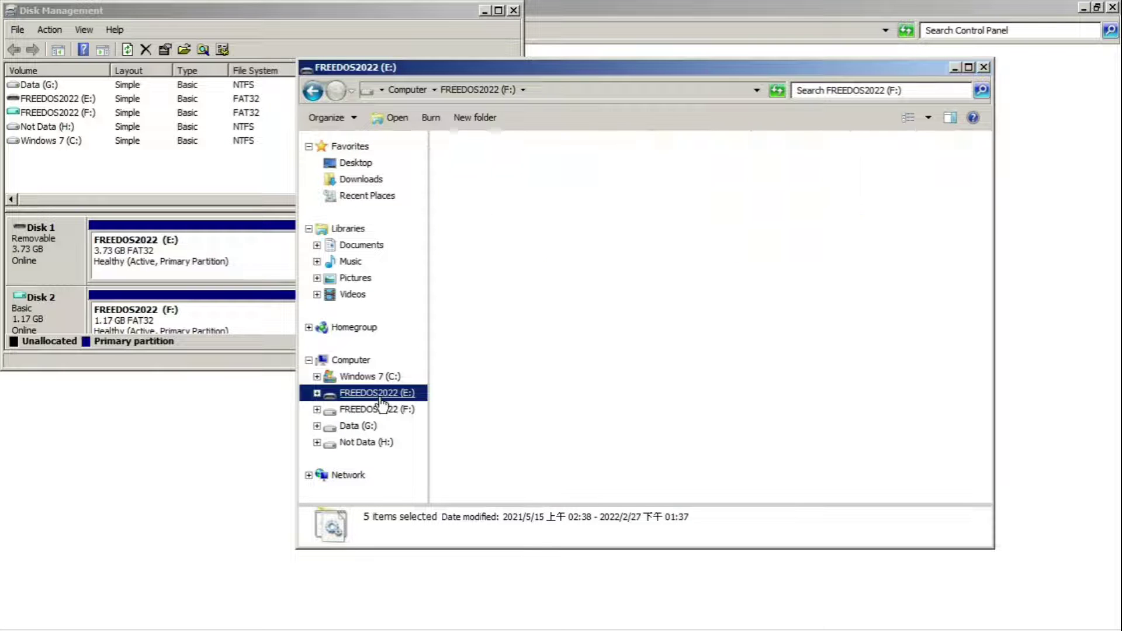
right_click(499, 344)
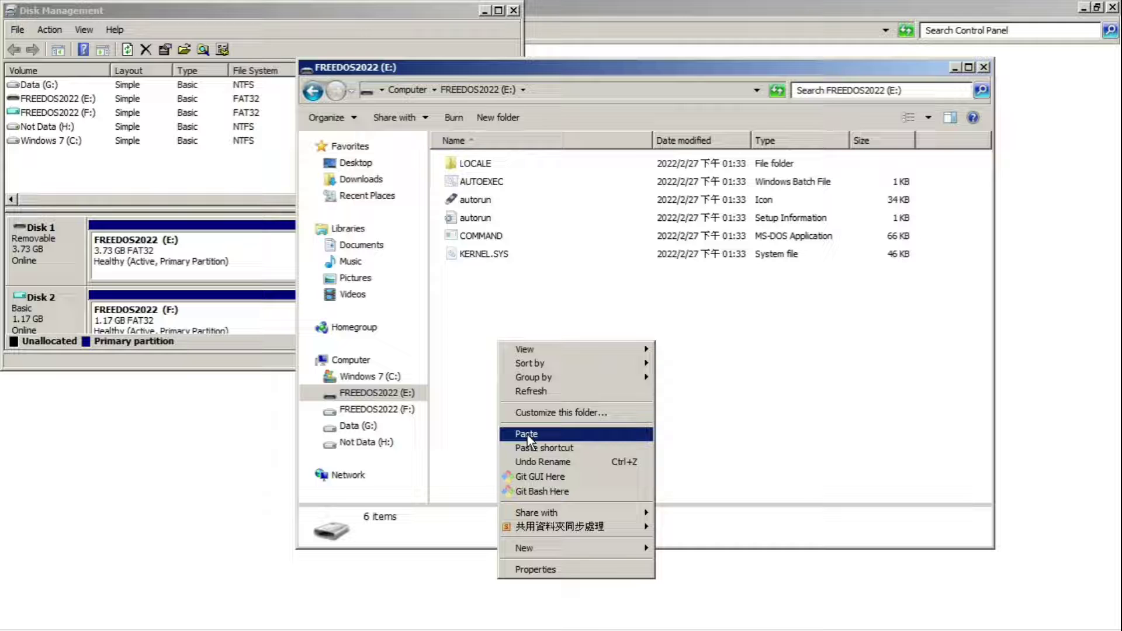
left_click(527, 435)
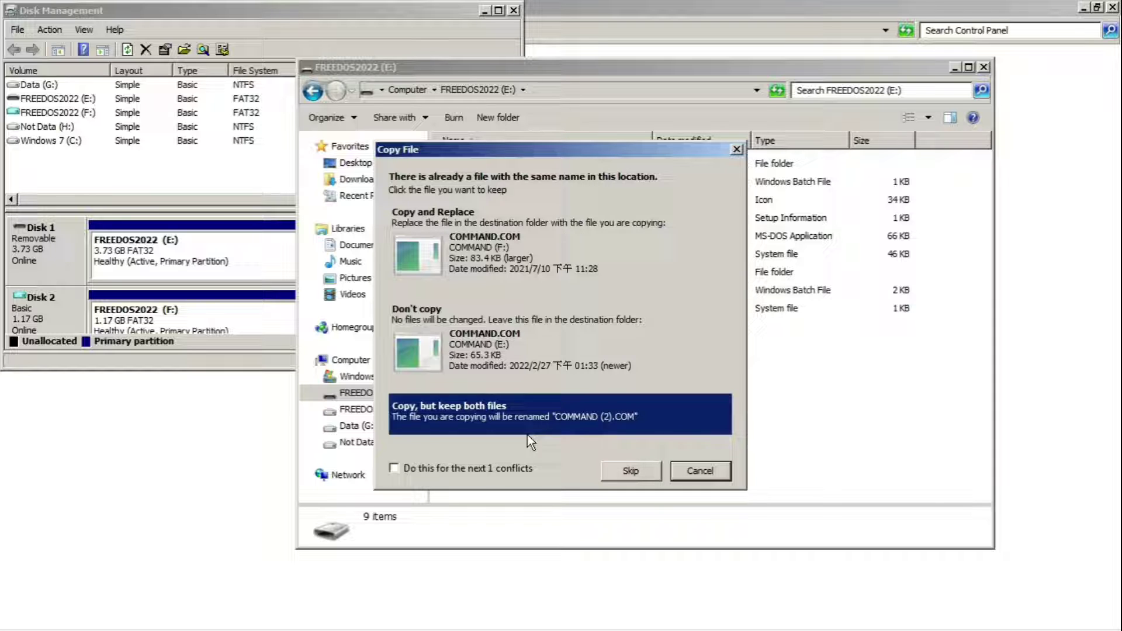
left_click(480, 469)
left_click(501, 270)
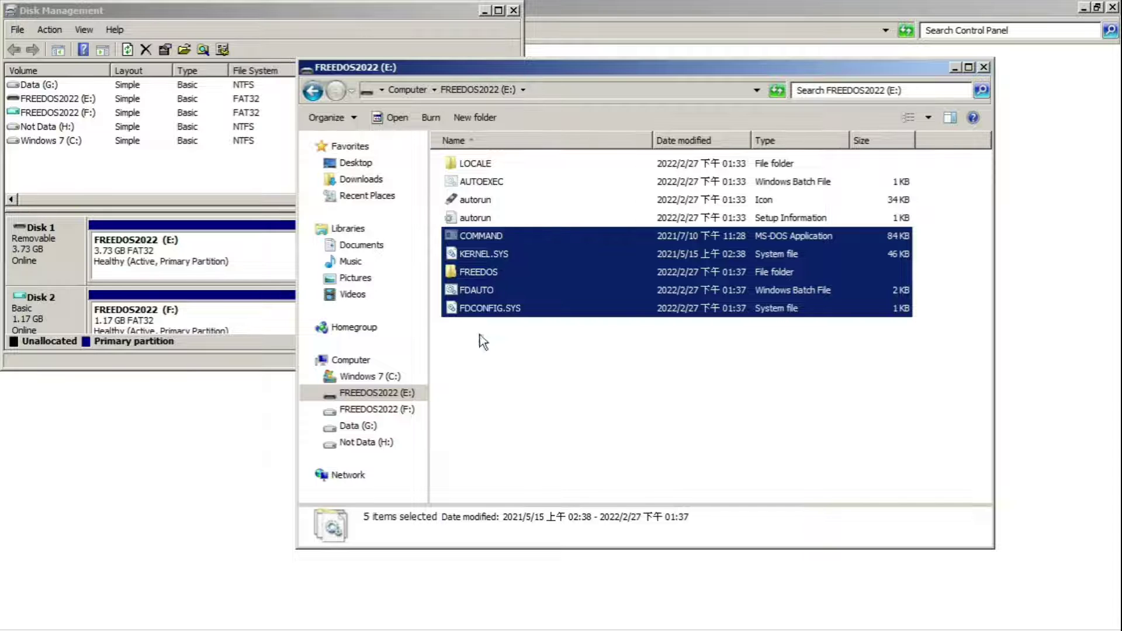
right_click(377, 394)
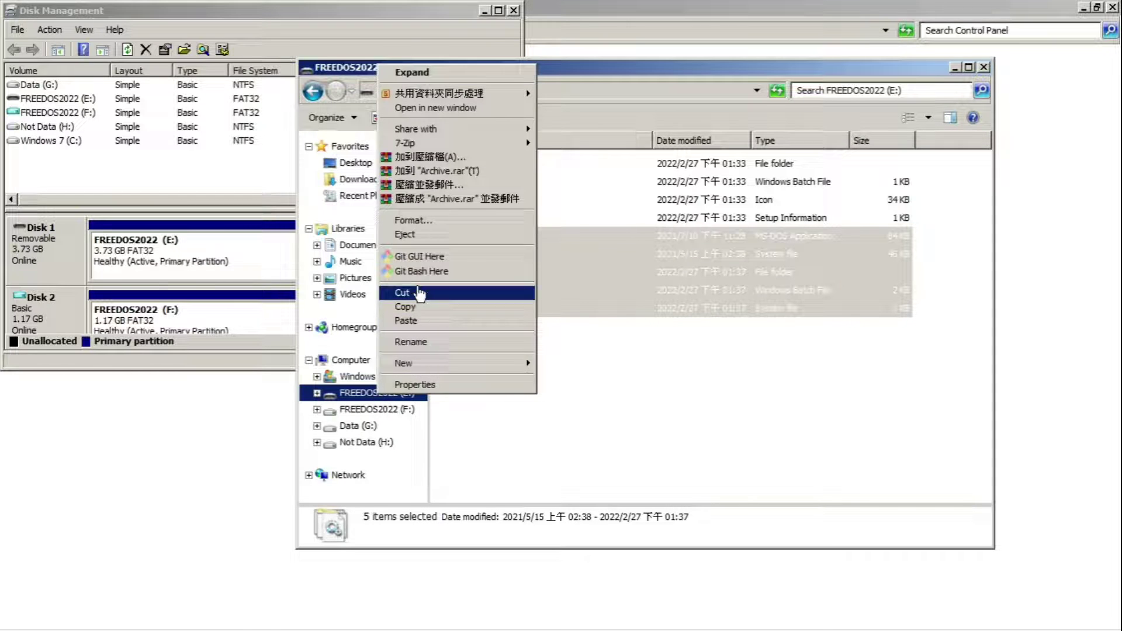
left_click(417, 235)
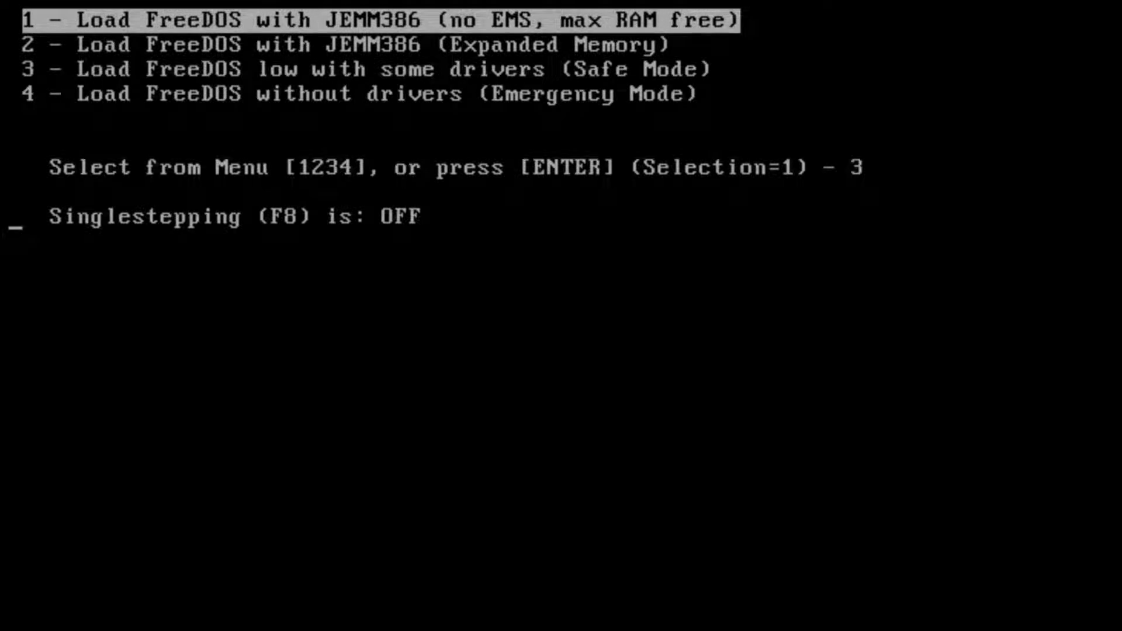
- Boot FreeDOS using the first option of the boot menu
key("Return")
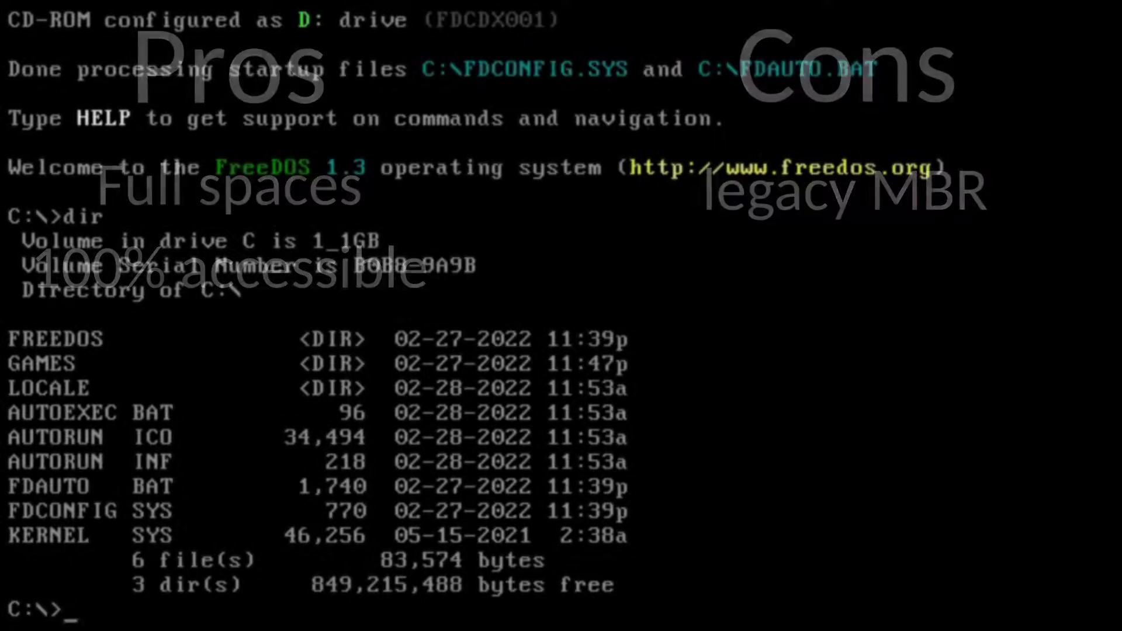
- Enter the GAMES directory with cd games, then begin typing cd paku
type("gam")
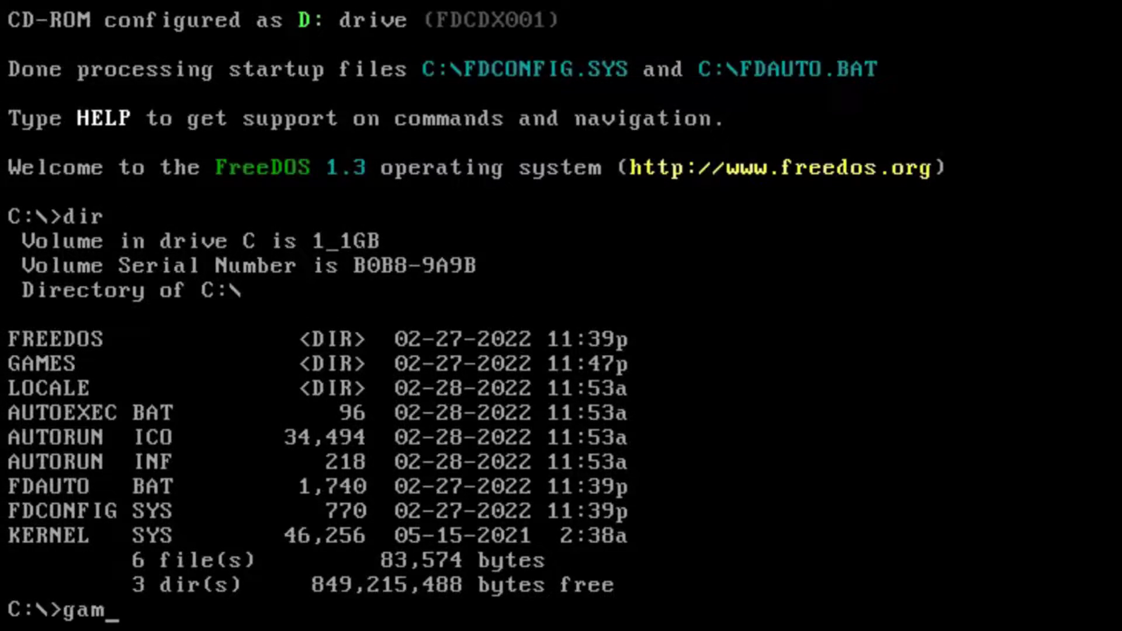
key("BackSpace")
key("BackSpace")
key("BackSpace")
type("cd ga")
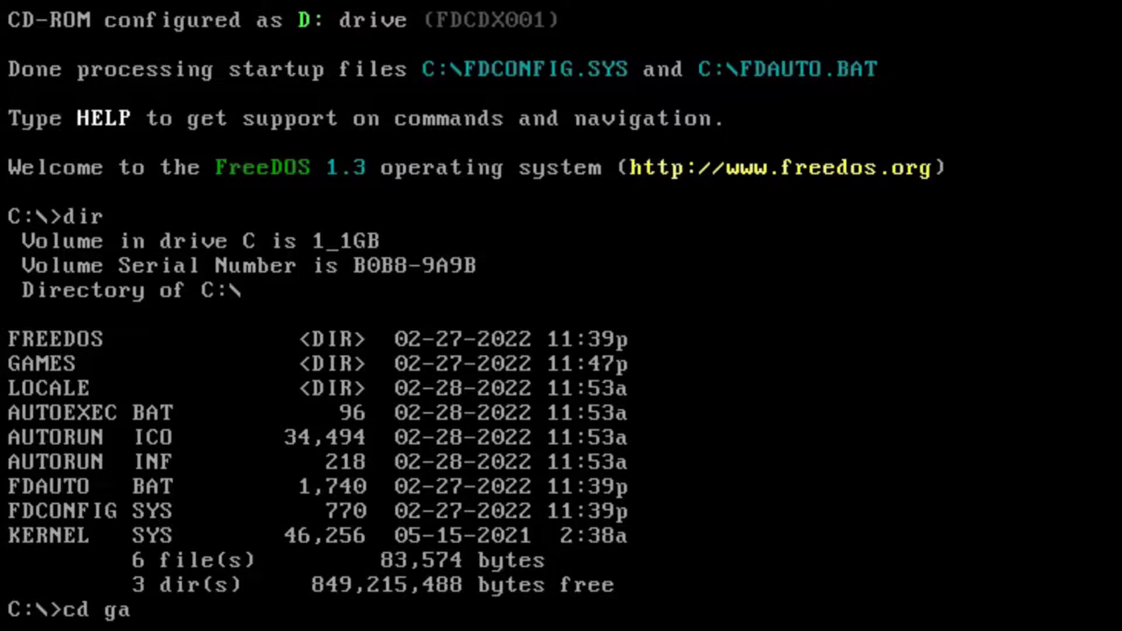
type("mes")
key("Return")
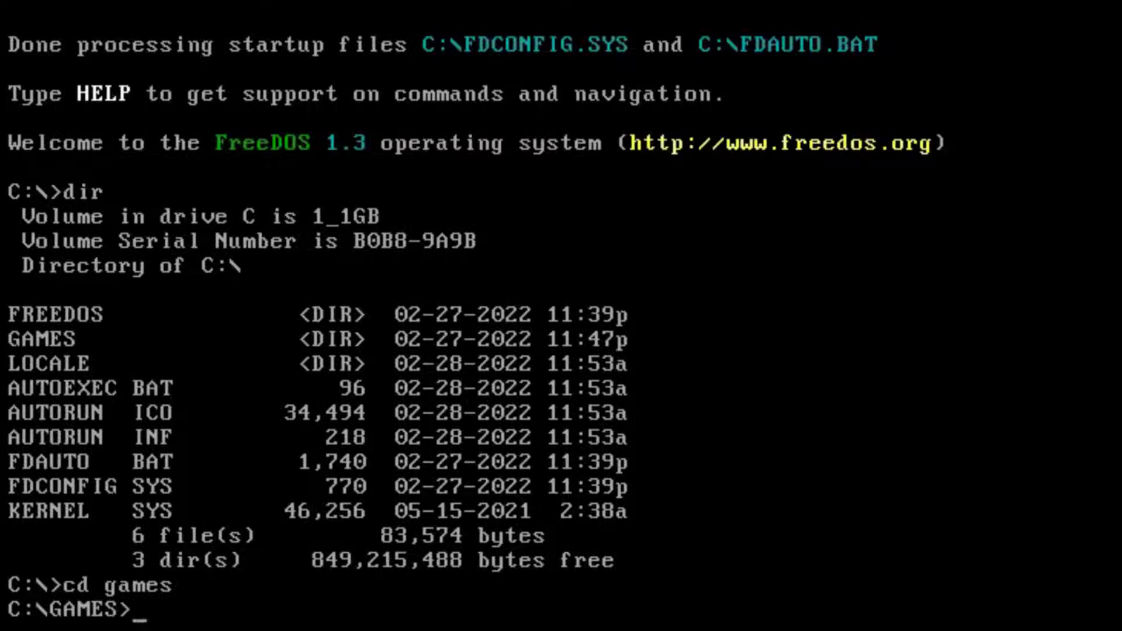
type("cd pa")
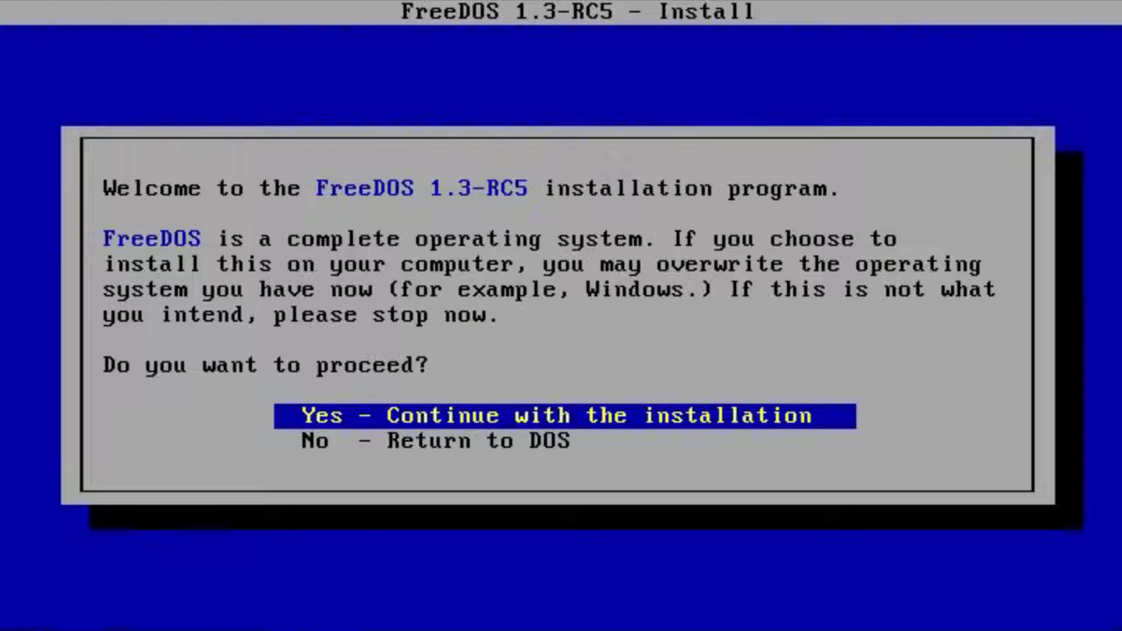
- Continue past the installer welcome screen and place 1 in the empty sudoku cell at row 3, column 9
key("Return")
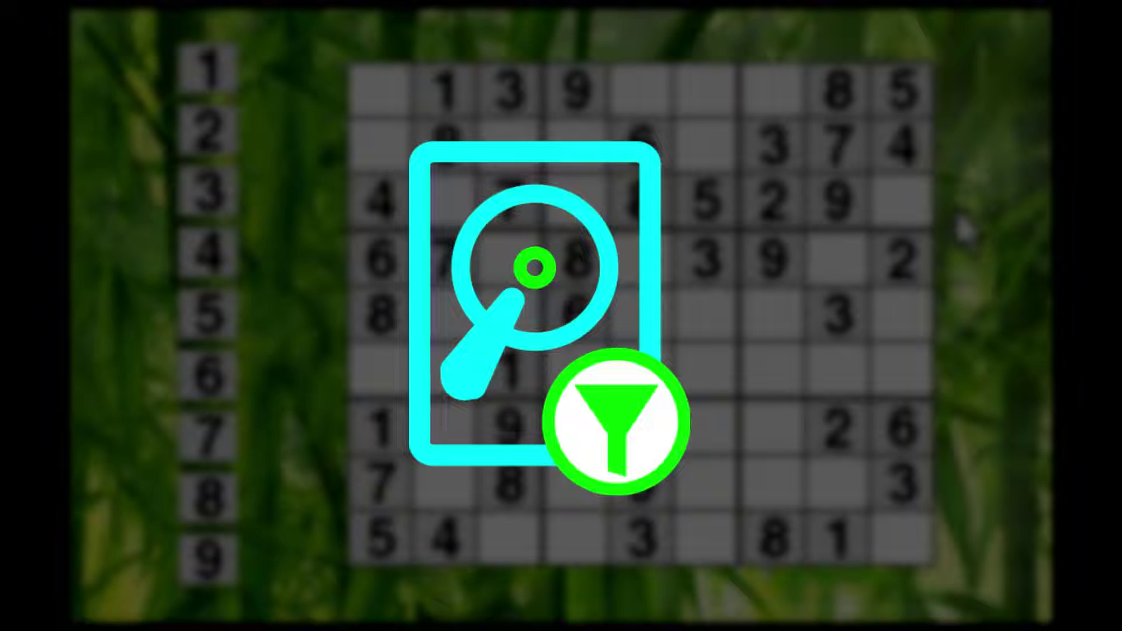
key("1")
left_click(908, 219)
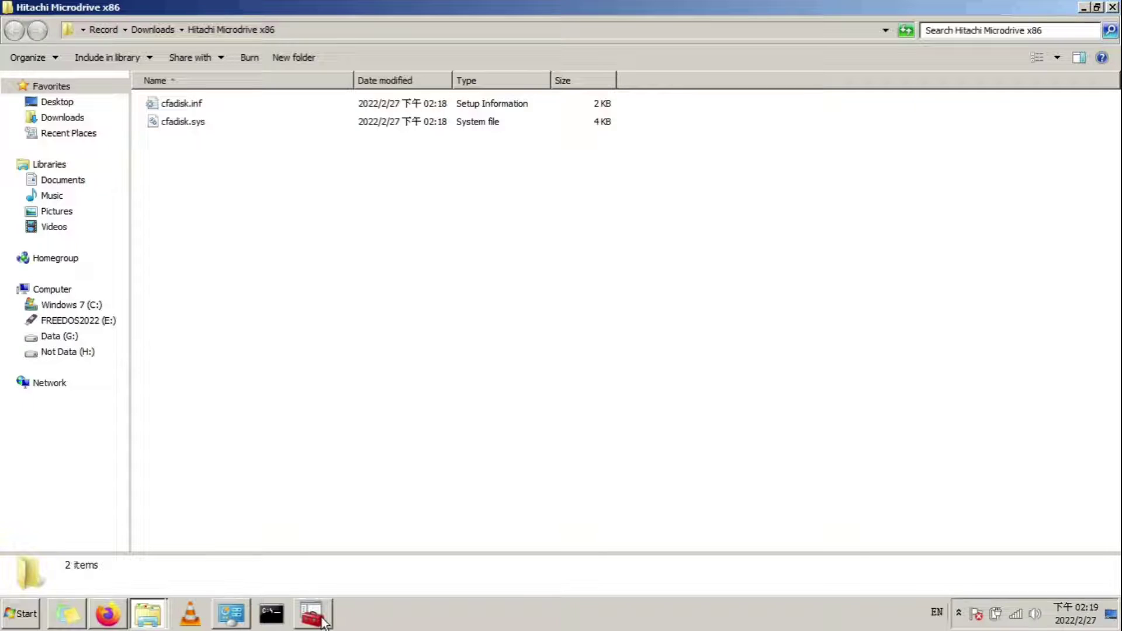
- Open cfadisk.inf in Notepad++, then bring Device Manager to the front
left_click(202, 111)
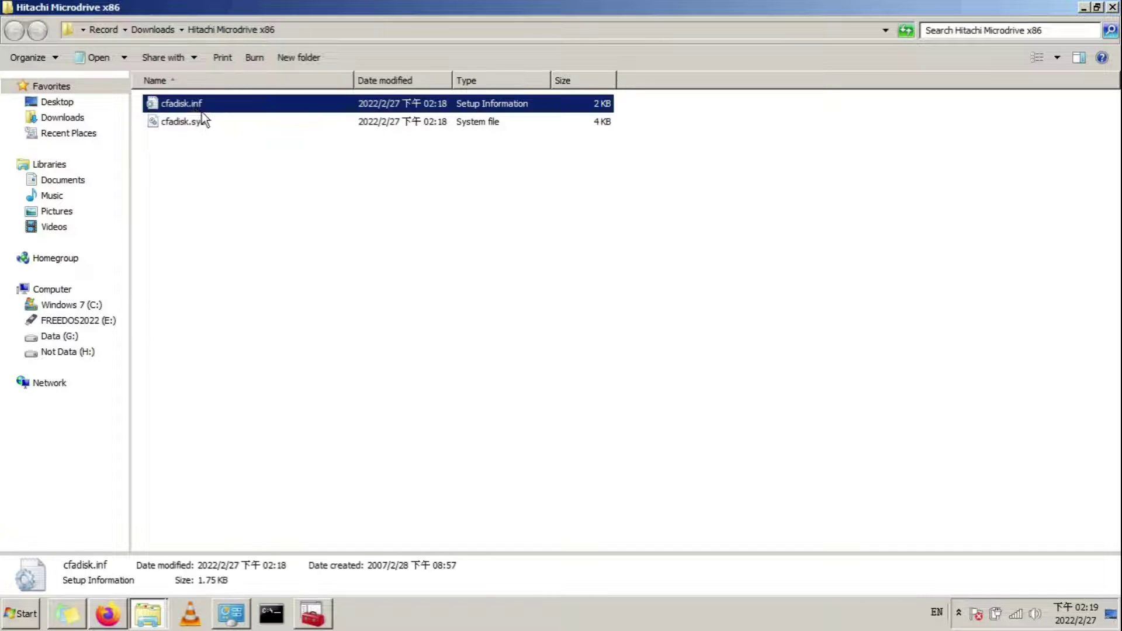
right_click(188, 106)
left_click(205, 226)
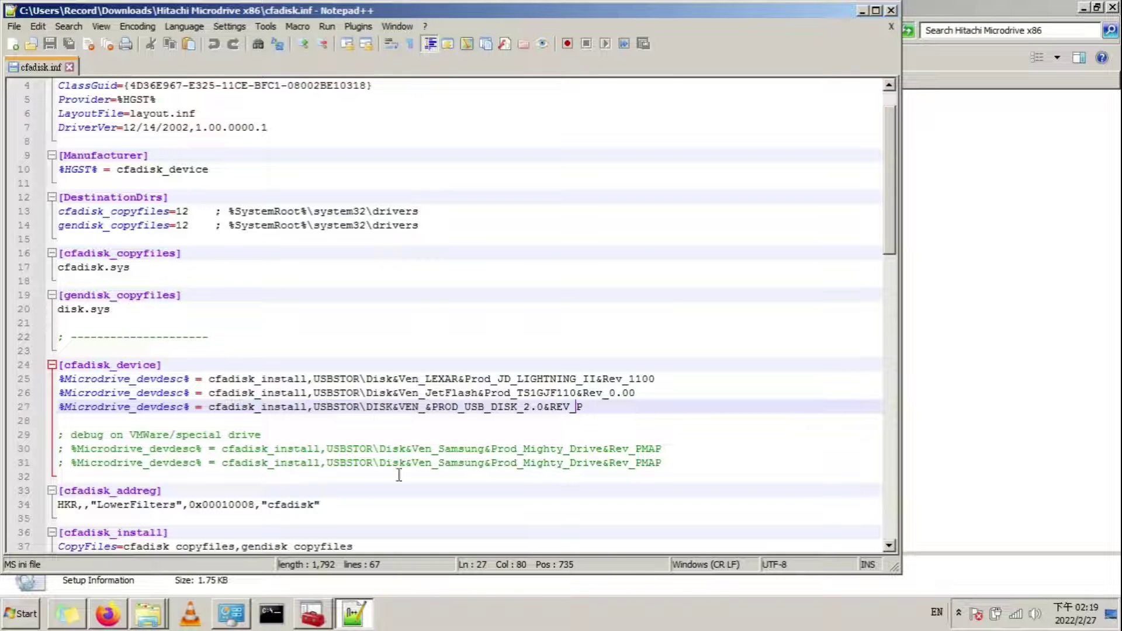
left_click(318, 621)
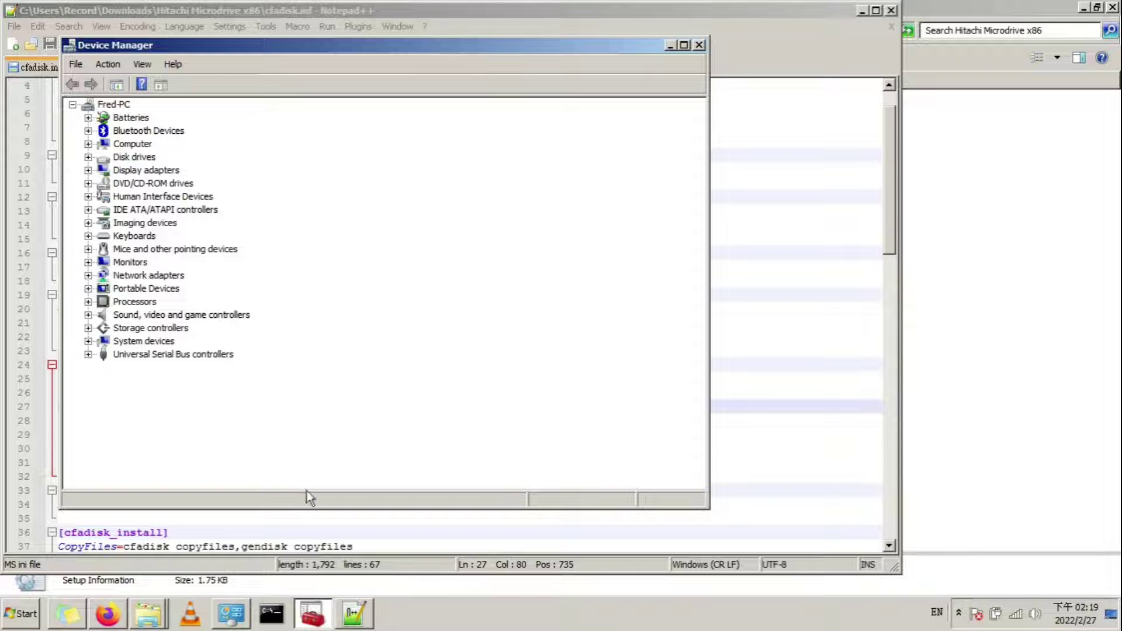
- Copy the USB FLASH DRIVE's first hardware ID from its properties and return to Notepad++
left_click(88, 157)
left_click(136, 171)
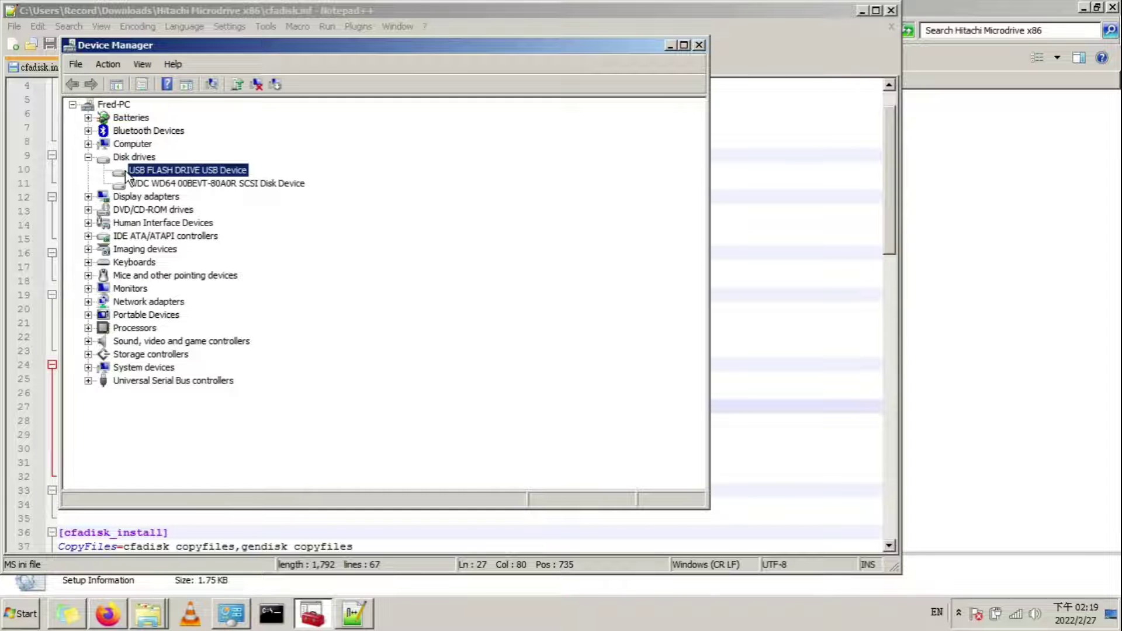
right_click(138, 173)
left_click(172, 251)
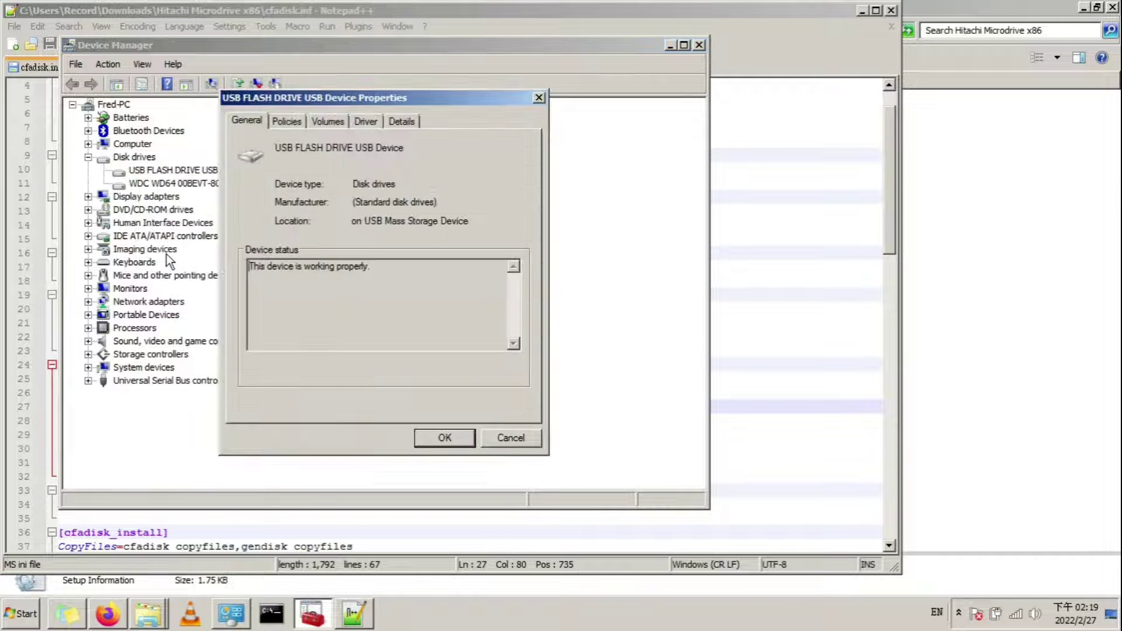
left_click(404, 121)
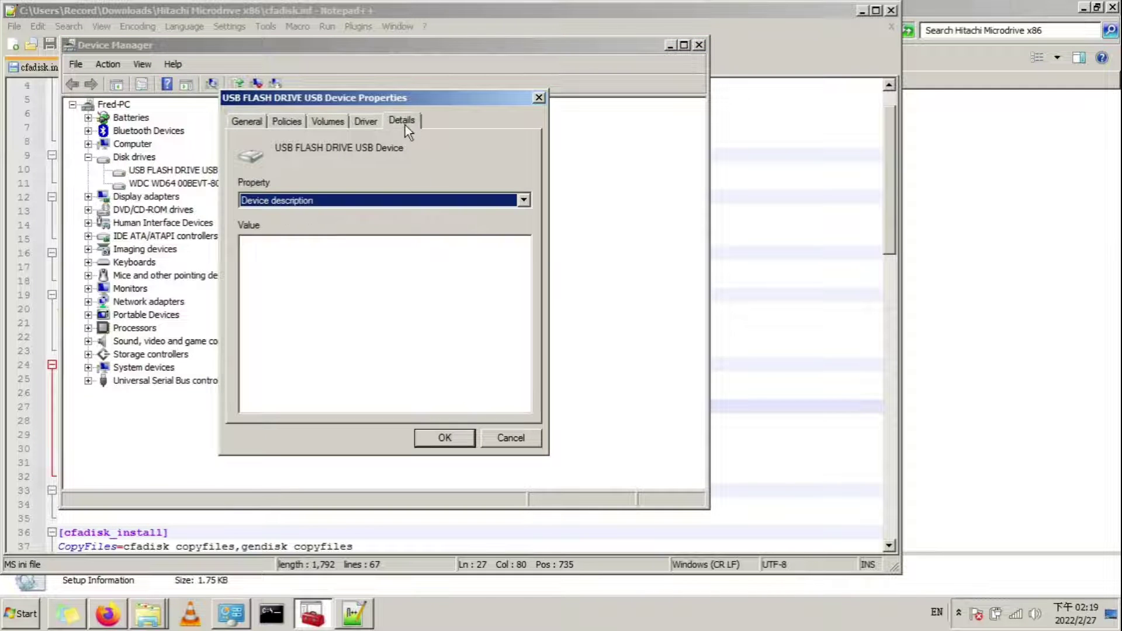
left_click(525, 201)
left_click(352, 227)
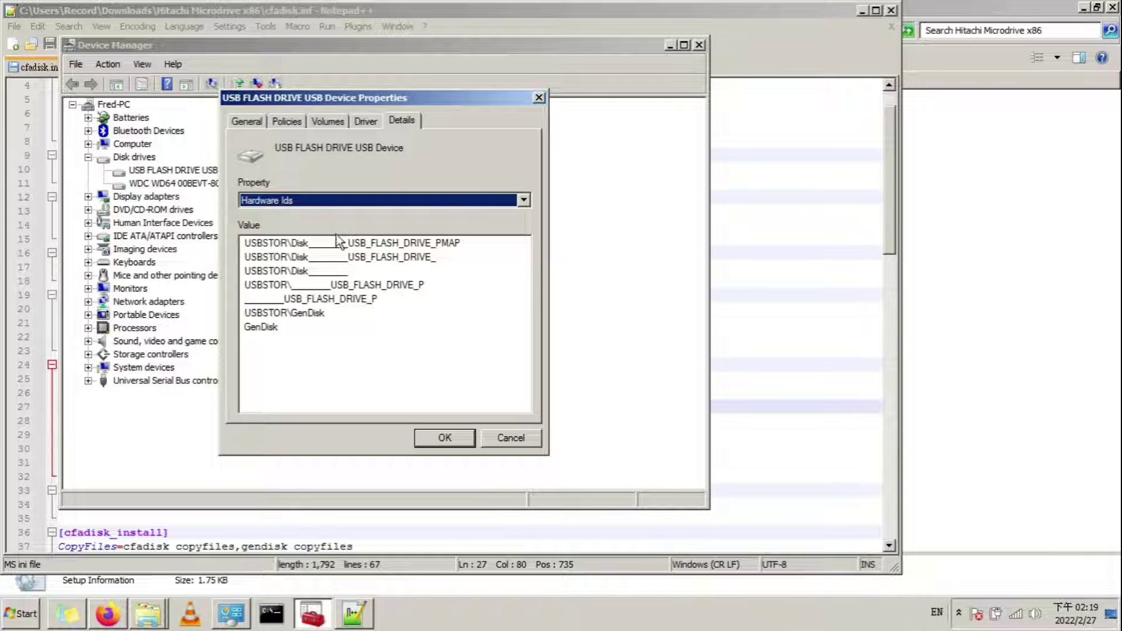
left_click(339, 243)
right_click(342, 248)
left_click(345, 255)
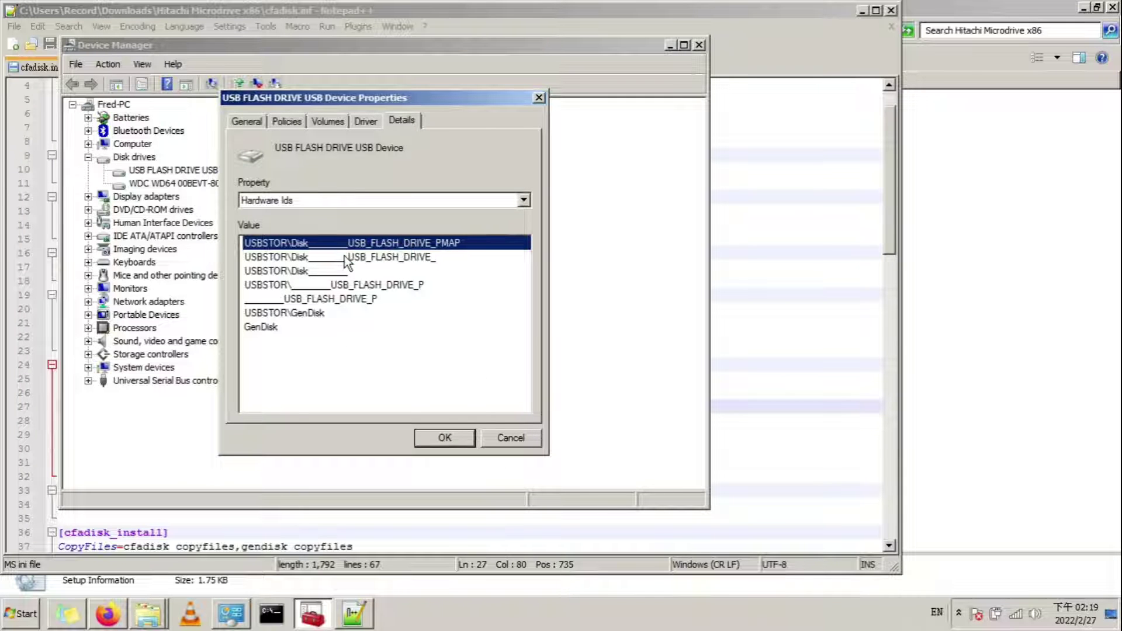
key("alt+Tab")
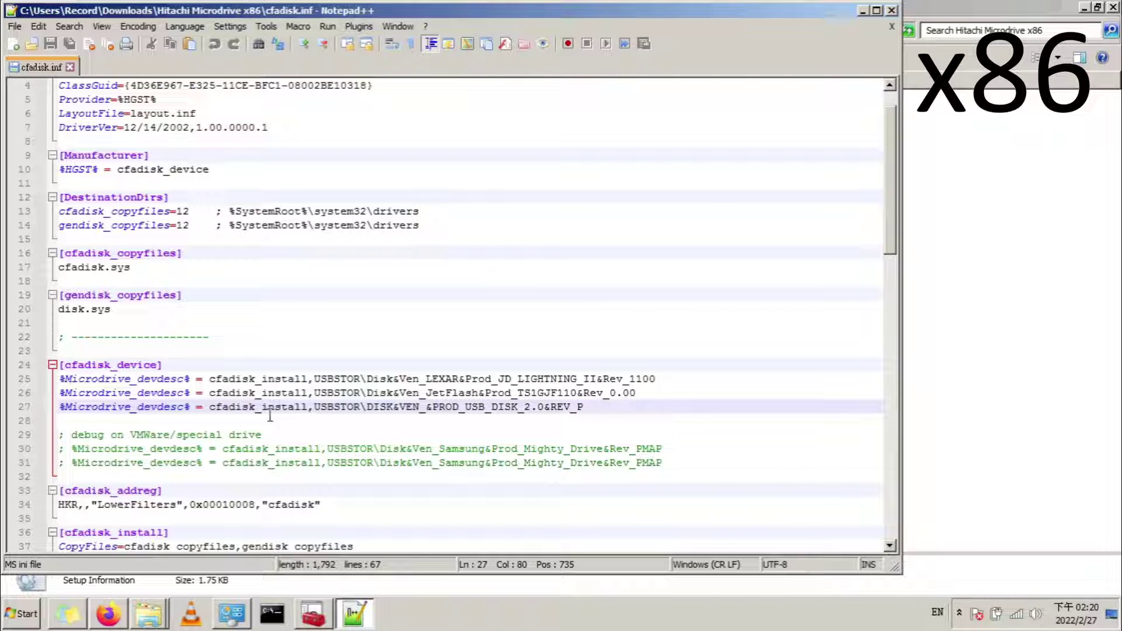
- In the x86 cfadisk.inf, paste the flash drive's ID over line 27's device ID and save
left_click_drag(314, 408, 582, 410)
right_click(571, 407)
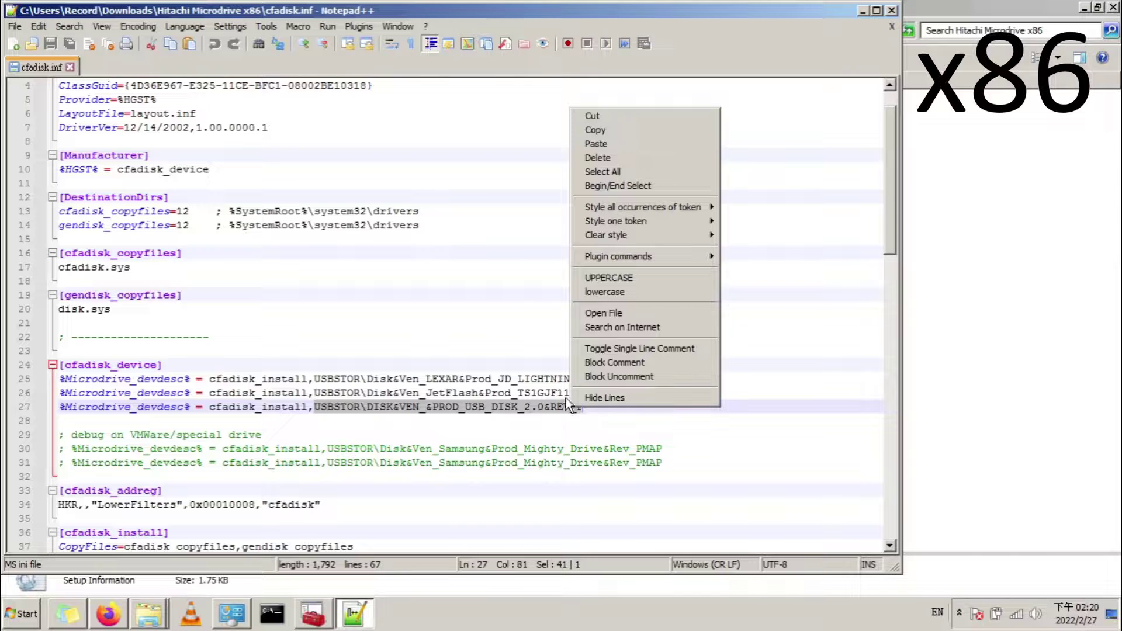
left_click(594, 144)
scroll(561, 335, "down", 13)
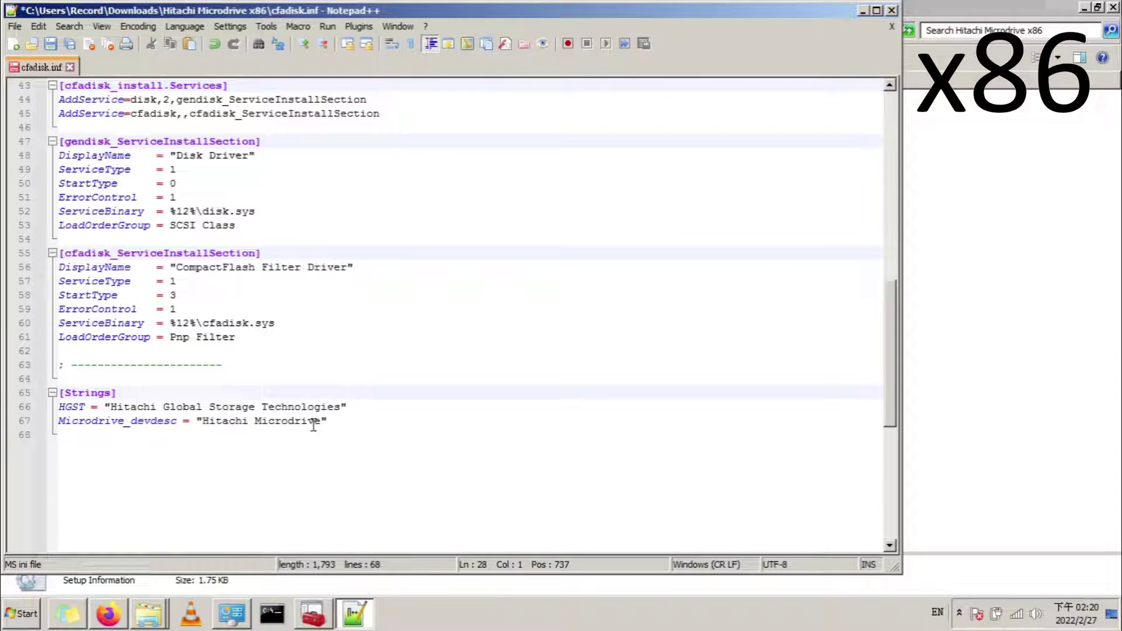
left_click_drag(328, 421, 202, 422)
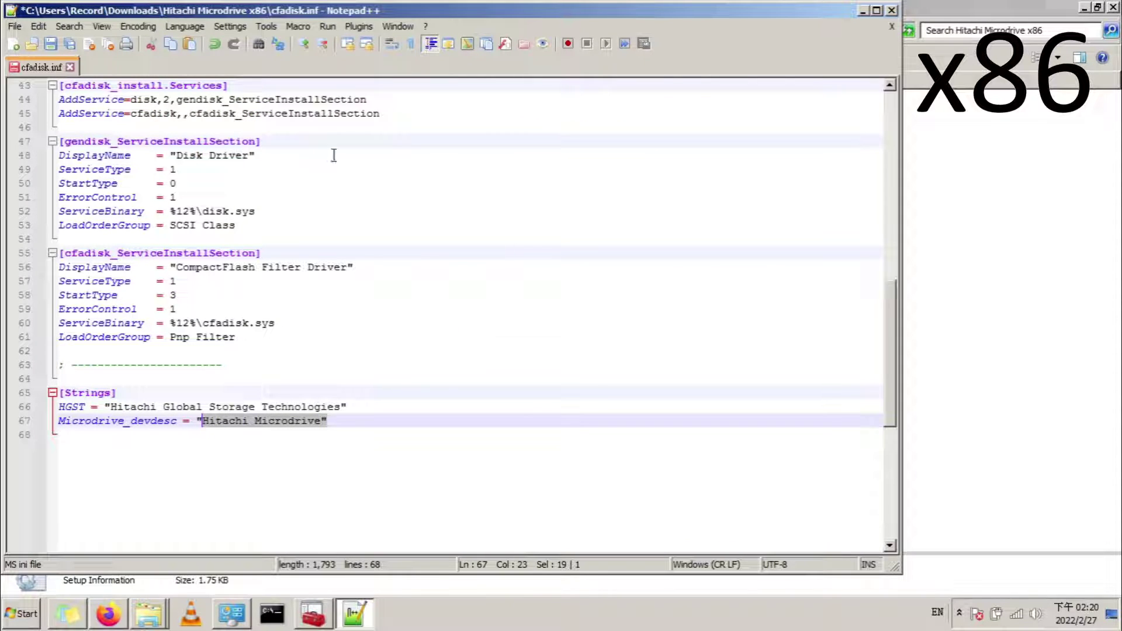
left_click(50, 43)
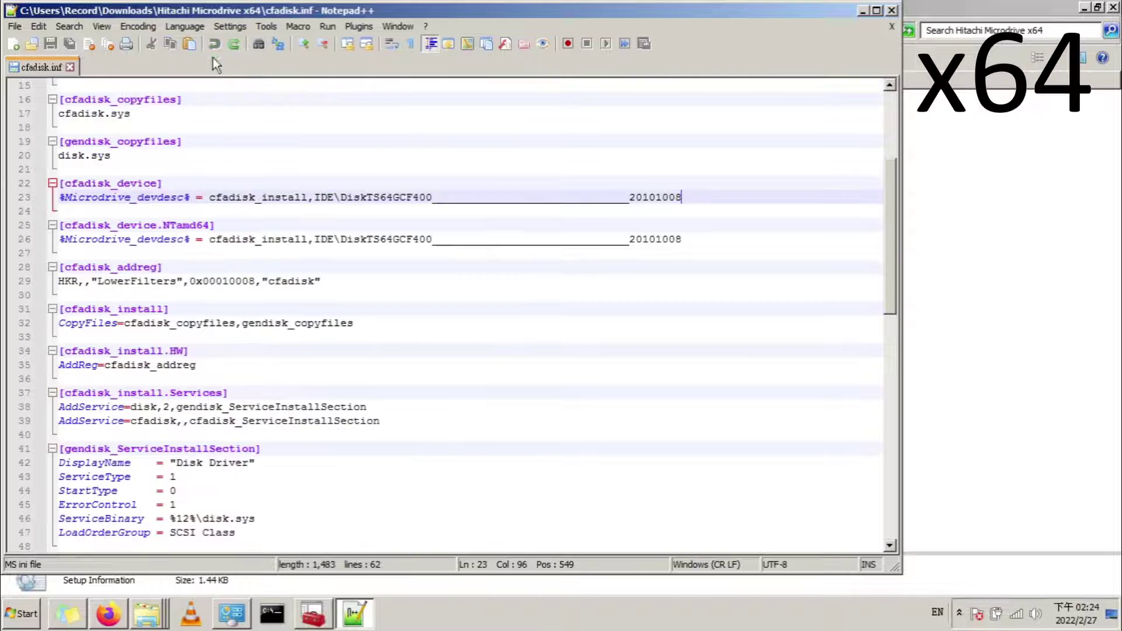
- In the x64 cfadisk.inf, paste the ID over lines 23 and 26, set description 'Not Apacer 4GB SSD', save
left_click(280, 128)
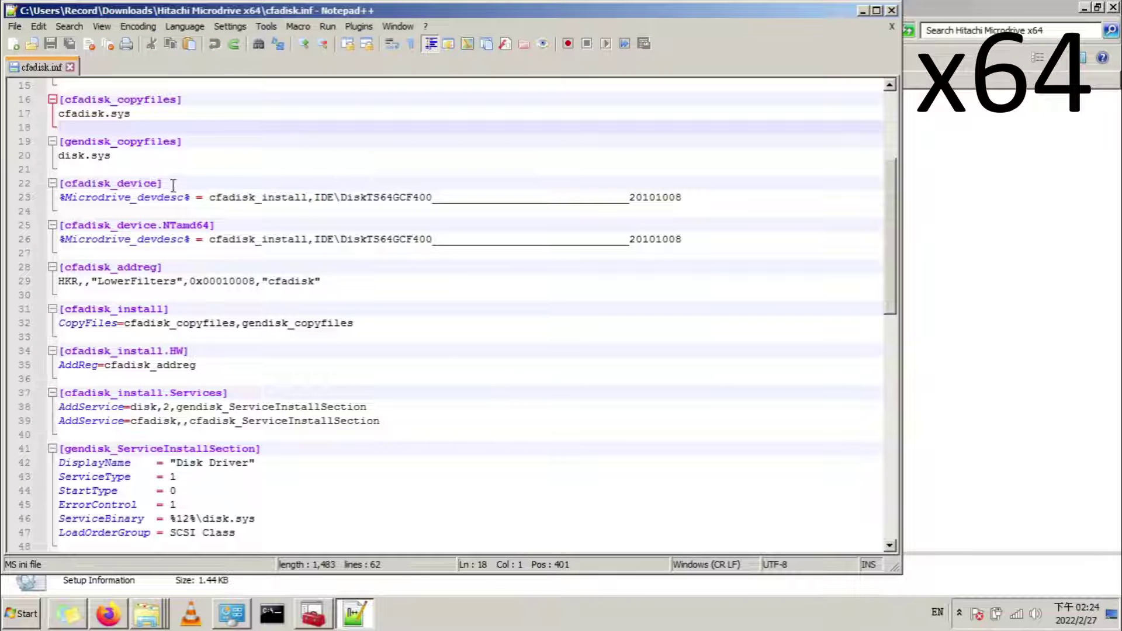
left_click_drag(165, 183, 63, 183)
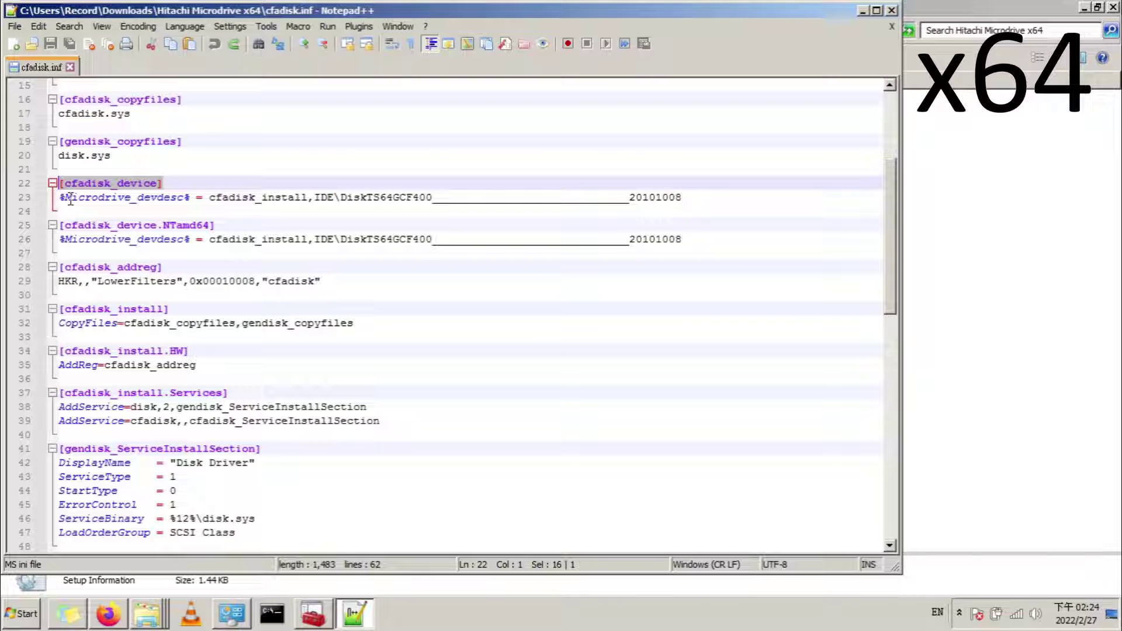
left_click_drag(59, 225, 215, 225)
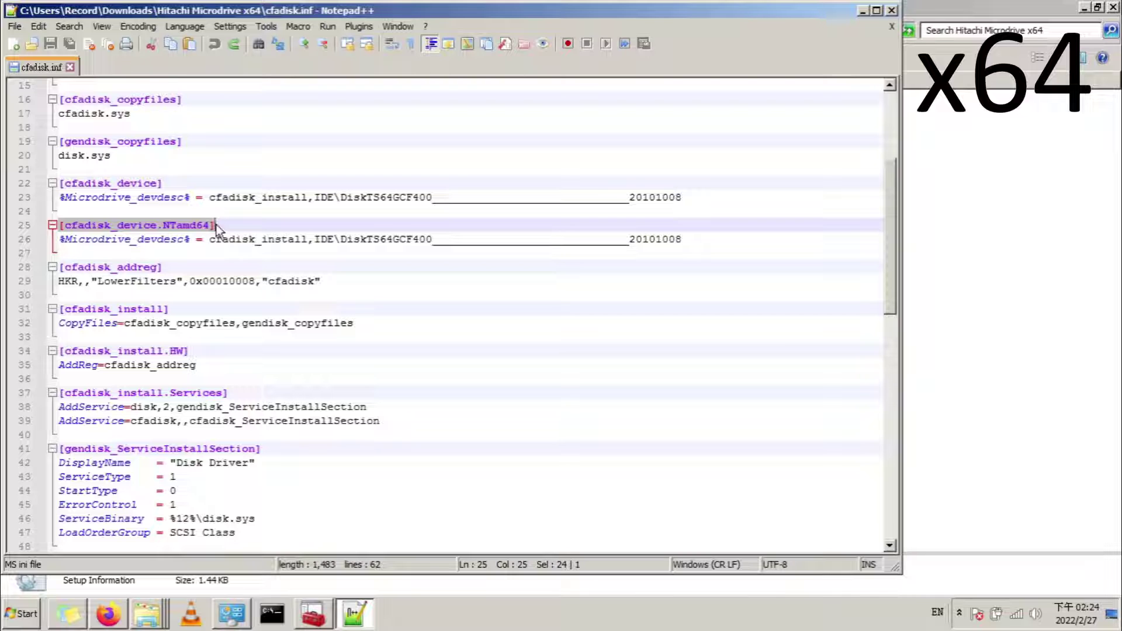
left_click(359, 253)
left_click_drag(341, 197, 695, 200)
key("ctrl+v")
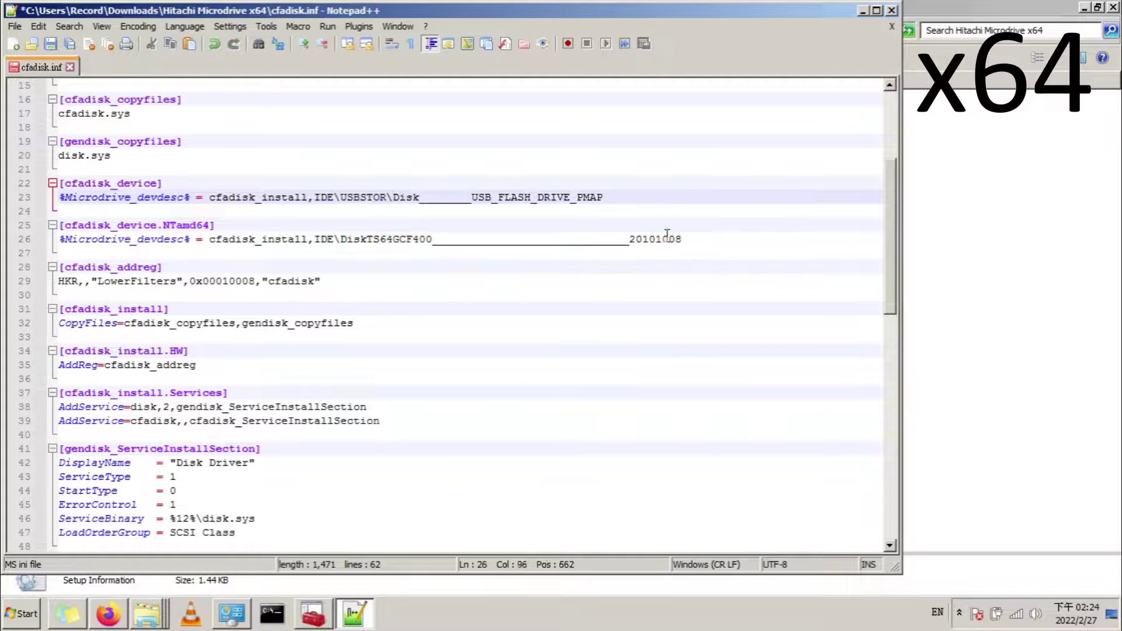
double_click(668, 239)
key("ctrl+v")
scroll(350, 269, "down", 3)
scroll(350, 269, "down", 6)
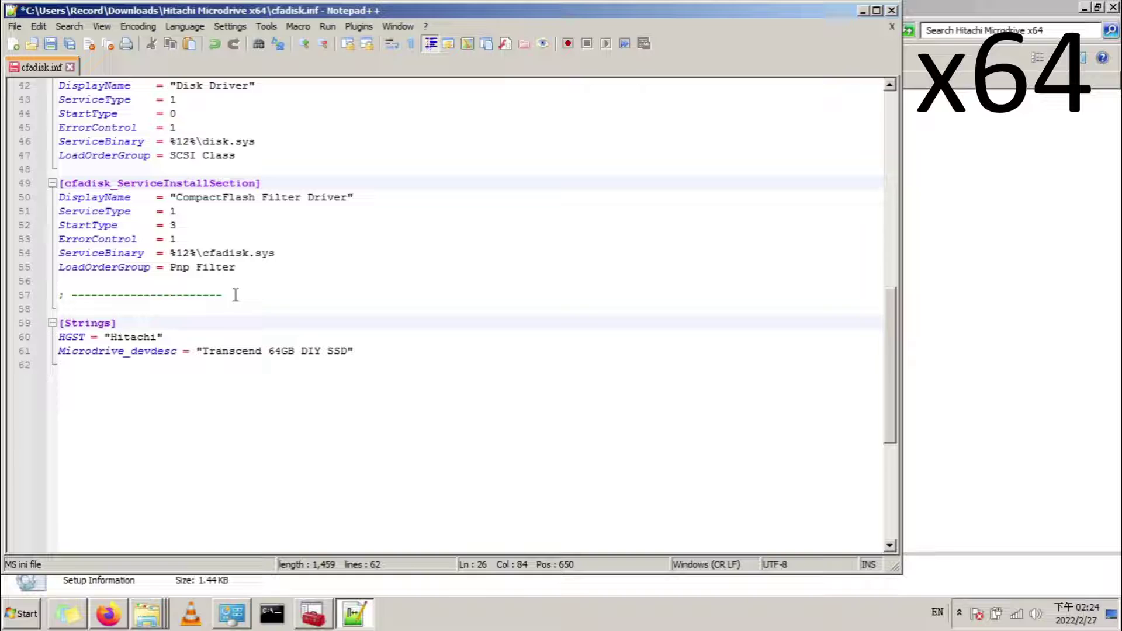
left_click_drag(200, 352, 360, 349)
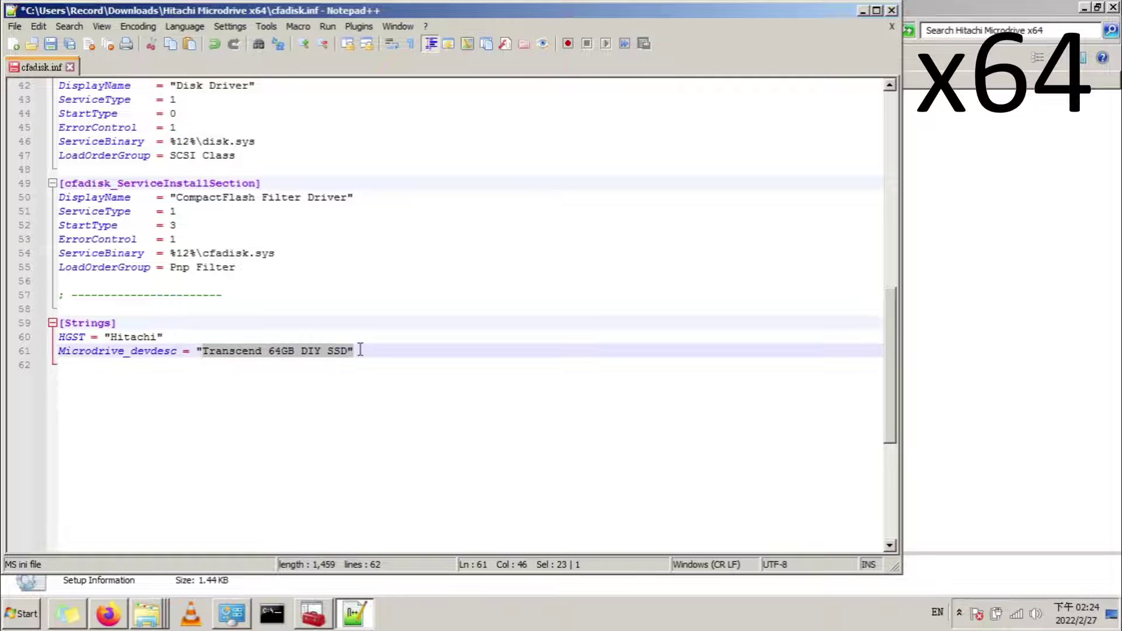
left_click(50, 43)
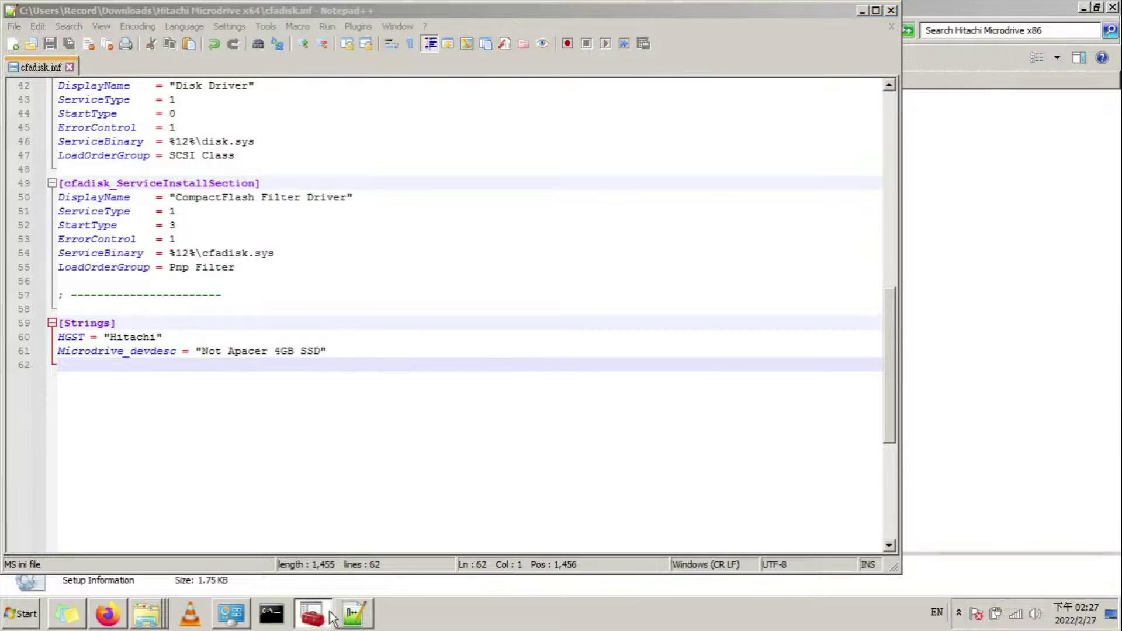
- Start a driver update for the USB FLASH DRIVE under Device Manager's Disk drives
left_click(313, 613)
left_click(89, 158)
left_click(138, 171)
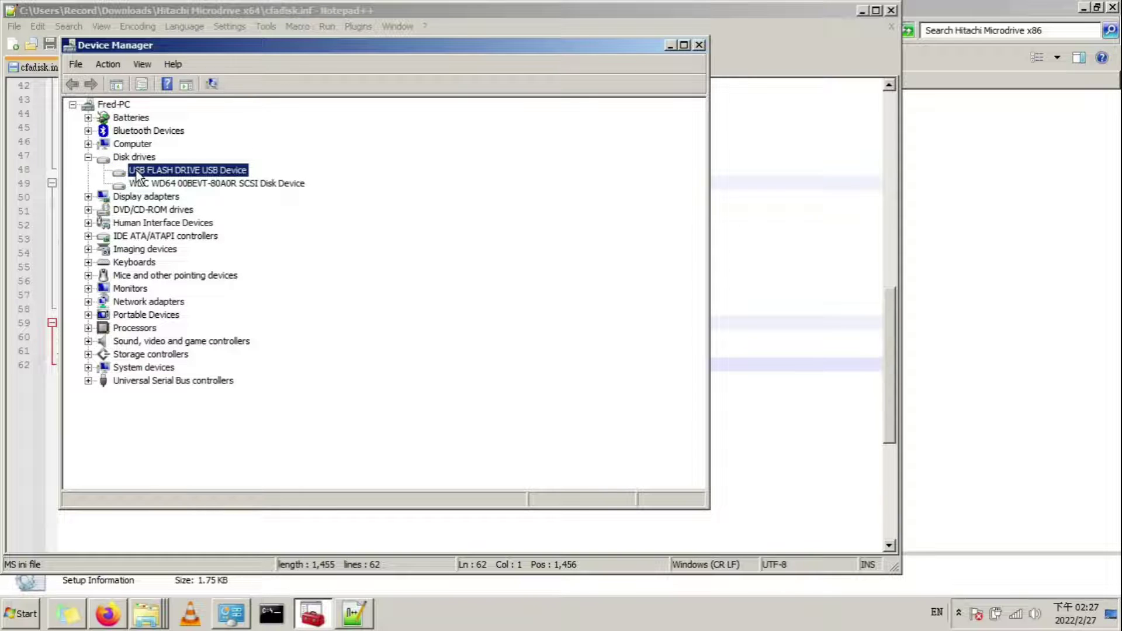
right_click(138, 172)
left_click(167, 179)
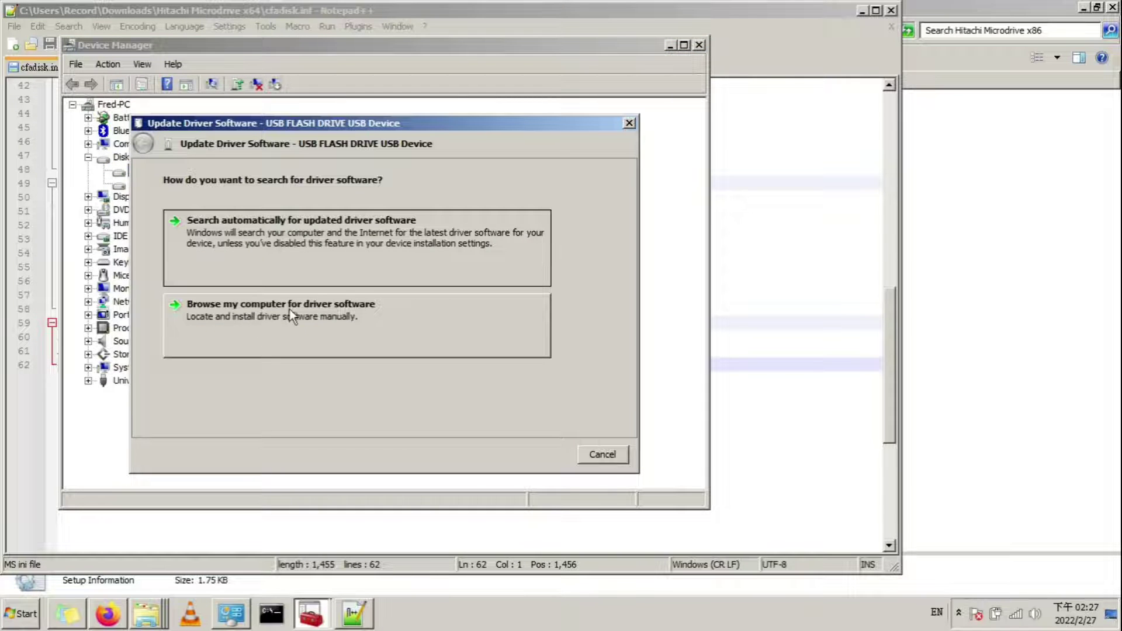
- Install the modified cfadisk.inf from disk, accepting the unsigned-driver warning
left_click(356, 311)
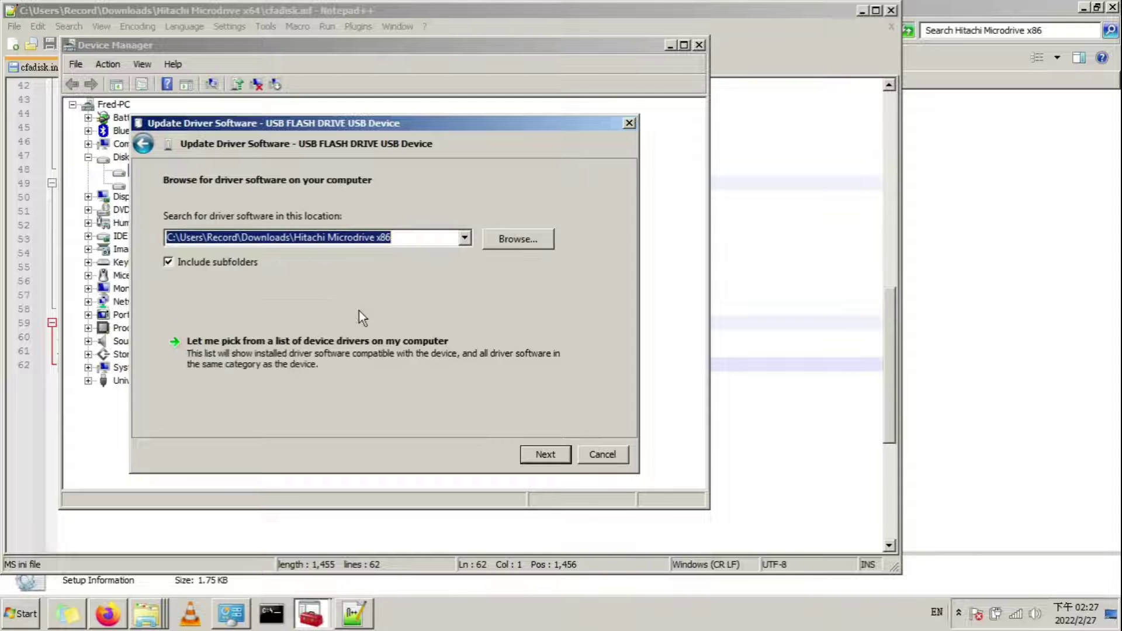
left_click(271, 354)
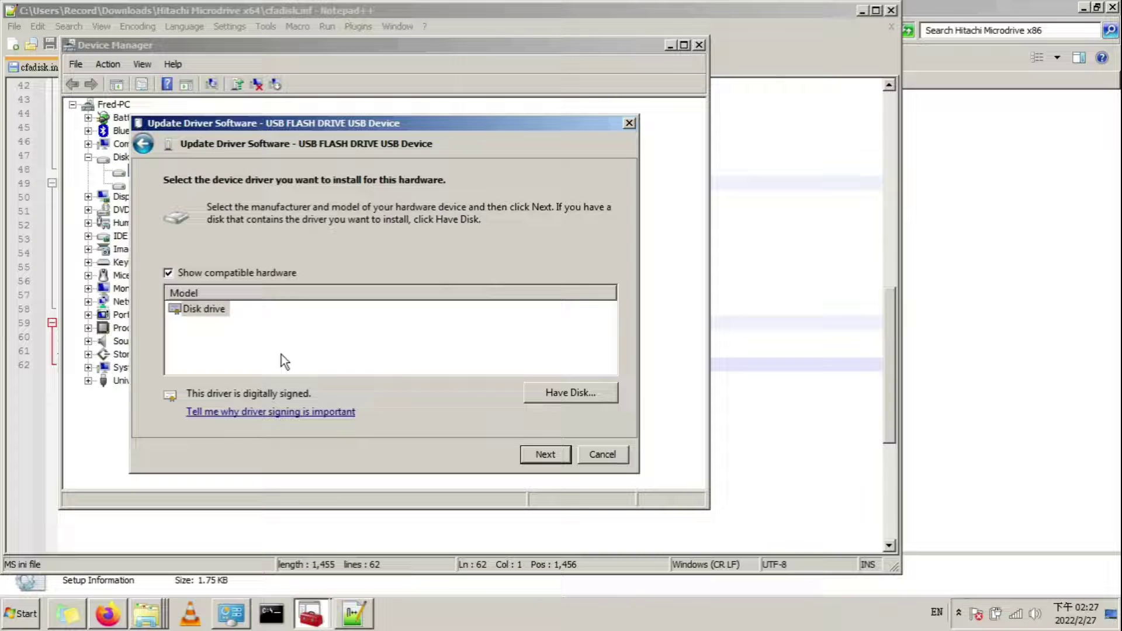
left_click(544, 399)
left_click(517, 370)
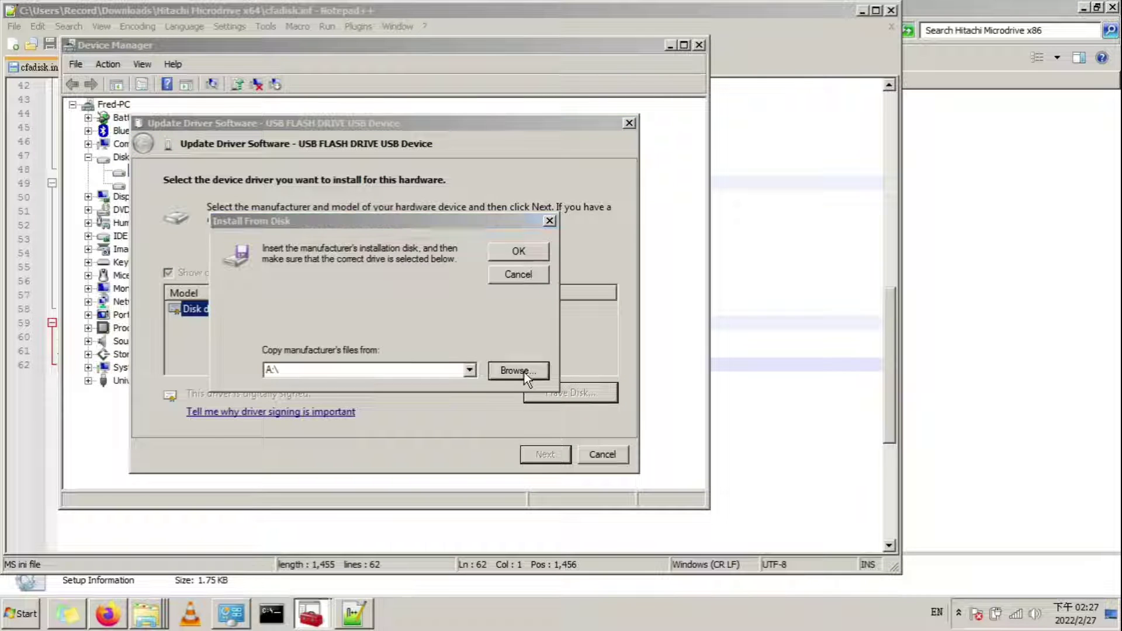
left_click(267, 296)
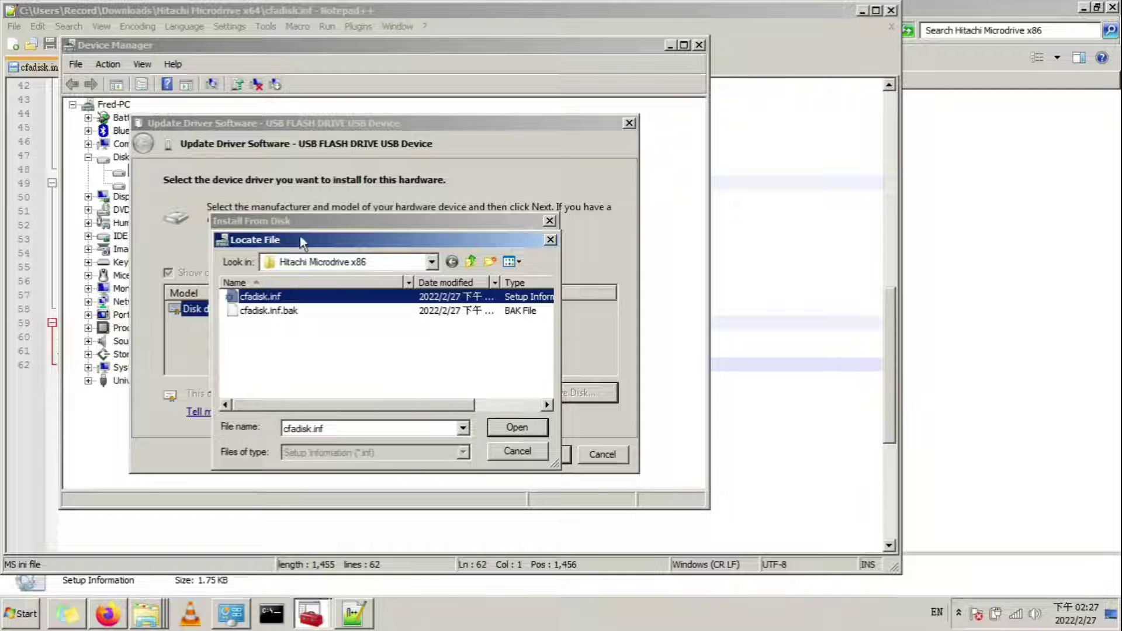
left_click(503, 427)
left_click(514, 250)
left_click(550, 455)
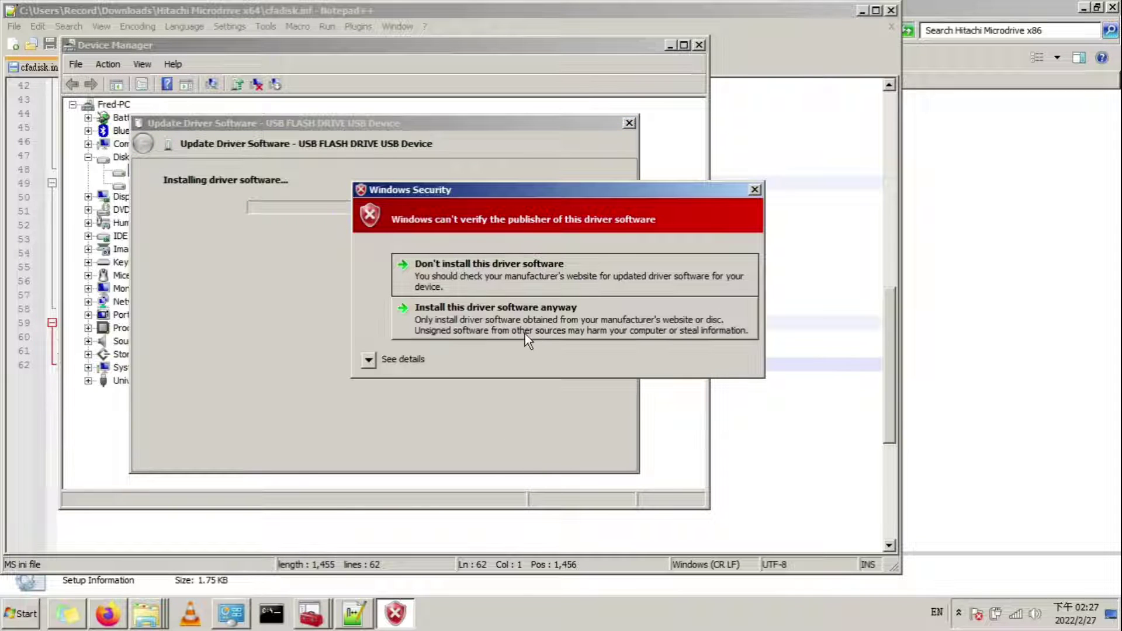
left_click(469, 311)
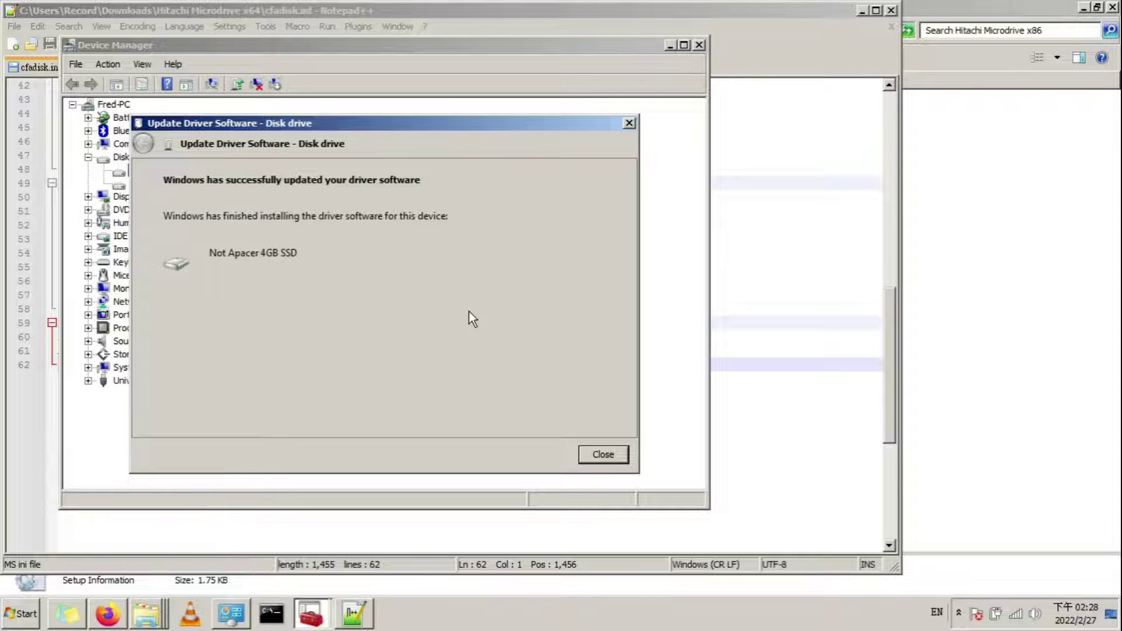
left_click(602, 454)
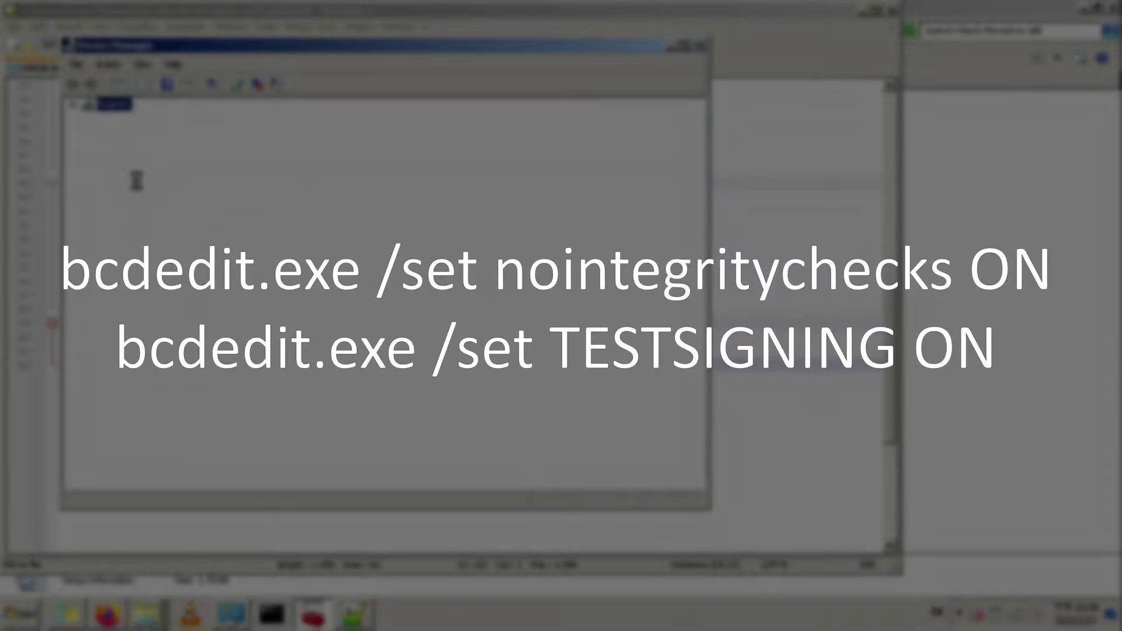
- Confirm the drive is listed as Not Apacer 4GB SSD, then restart from the Start menu
left_click(157, 185)
left_click(157, 170)
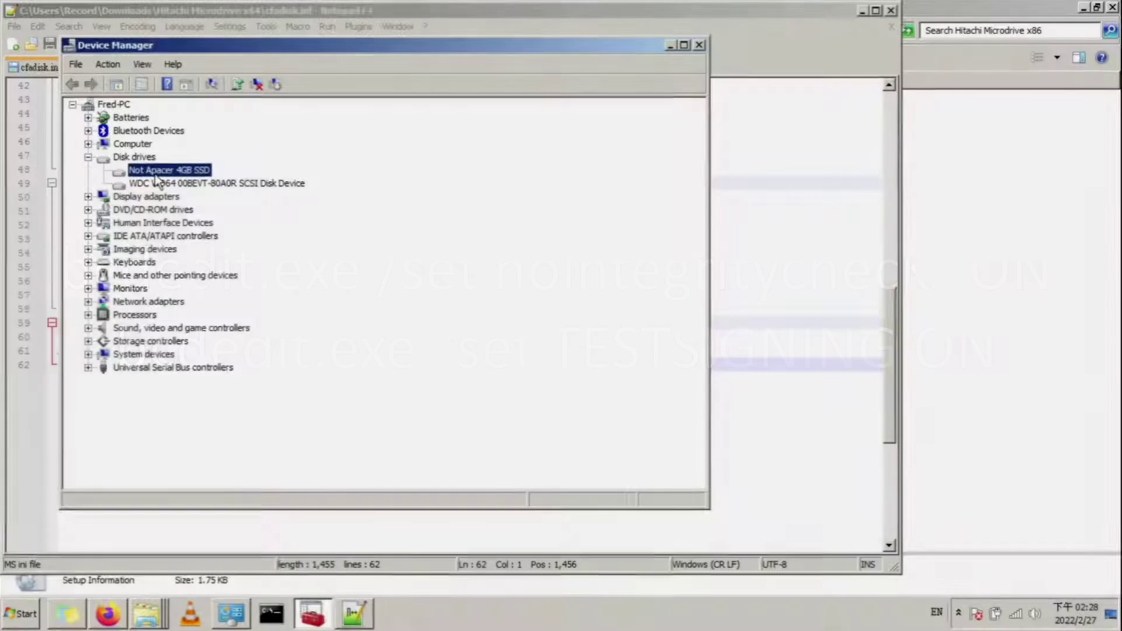
key("super")
mouse_move(278, 580)
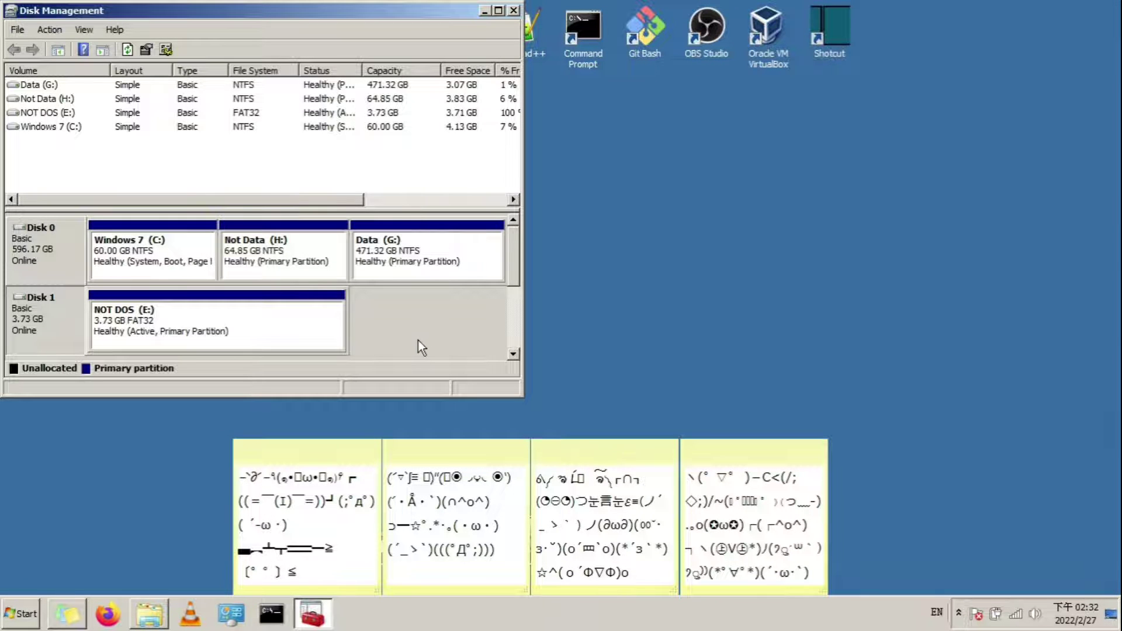
- Format the NOT DOS (E:) partition on Disk 1, confirming the active-partition warning
left_click(159, 317)
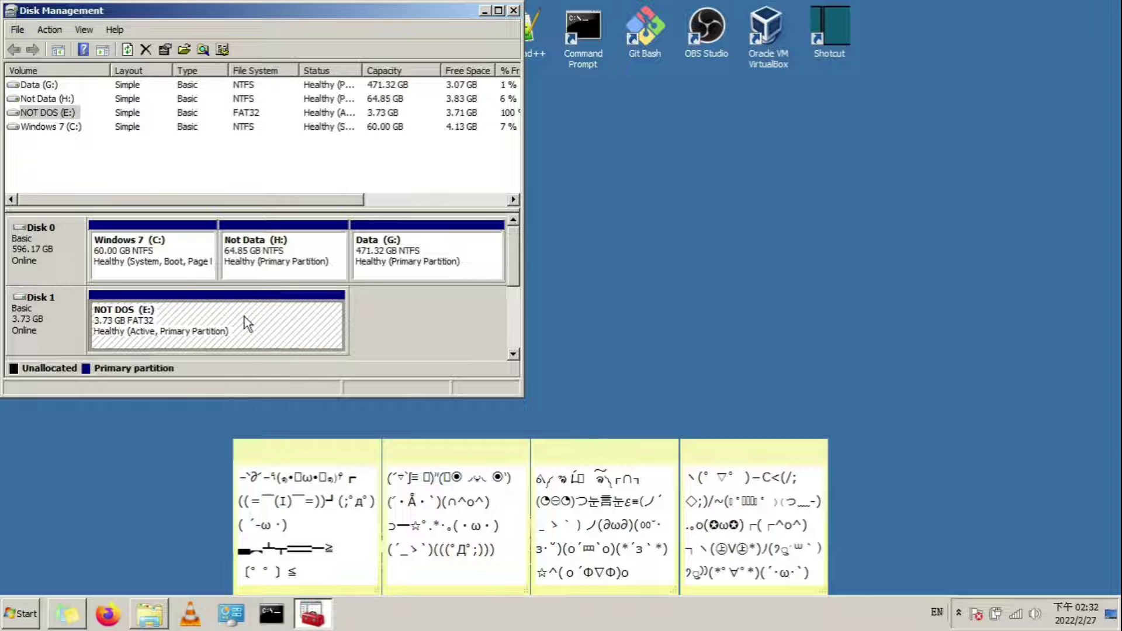
right_click(244, 317)
left_click(275, 386)
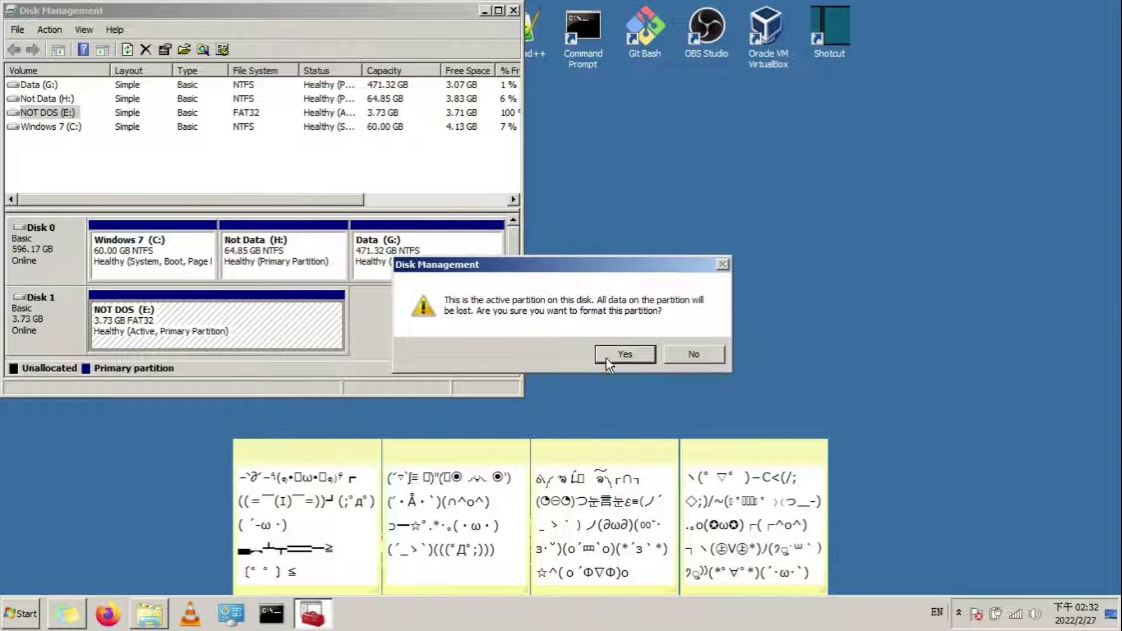
left_click(625, 354)
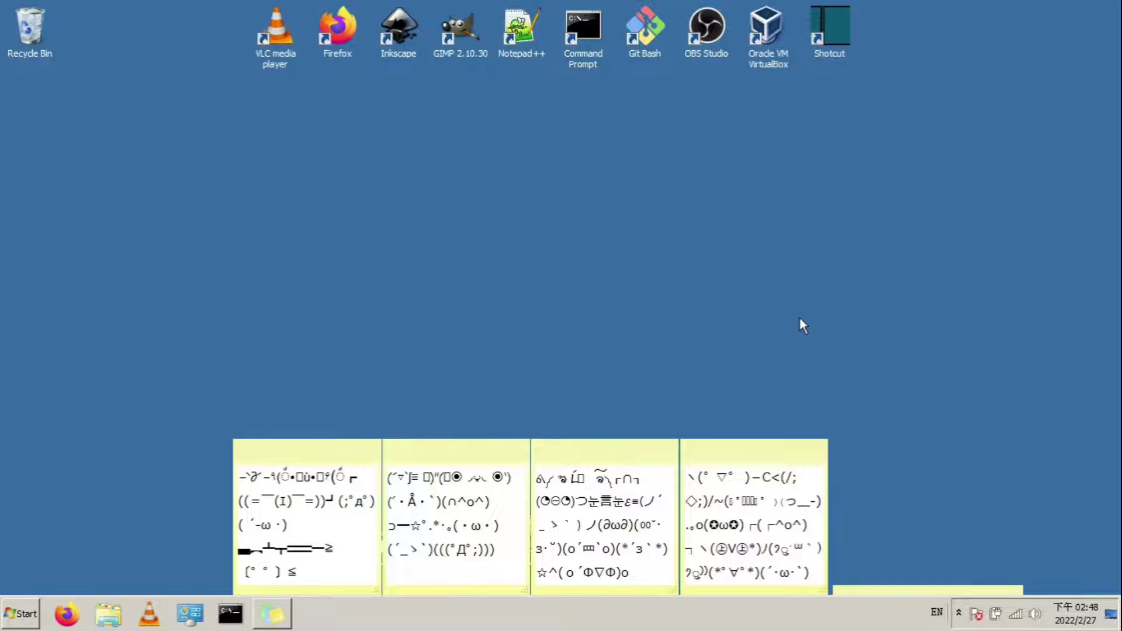
- In an administrator Command Prompt, start DiskPart, select disk 1 and list the disks
right_click(585, 27)
left_click(609, 124)
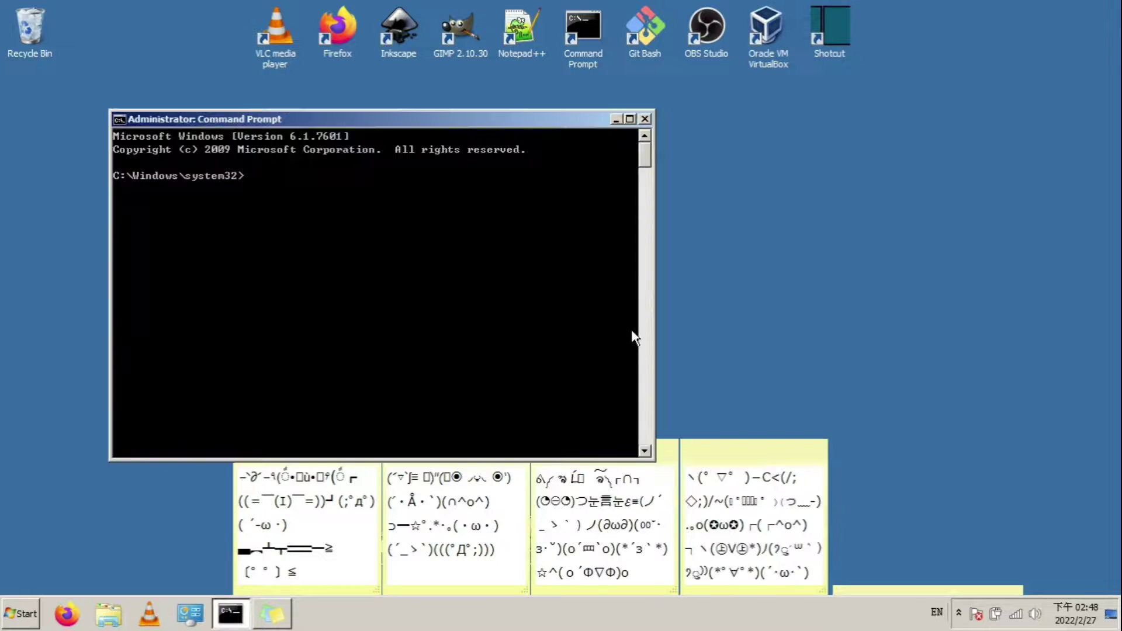
type("DISKPART")
key("Return")
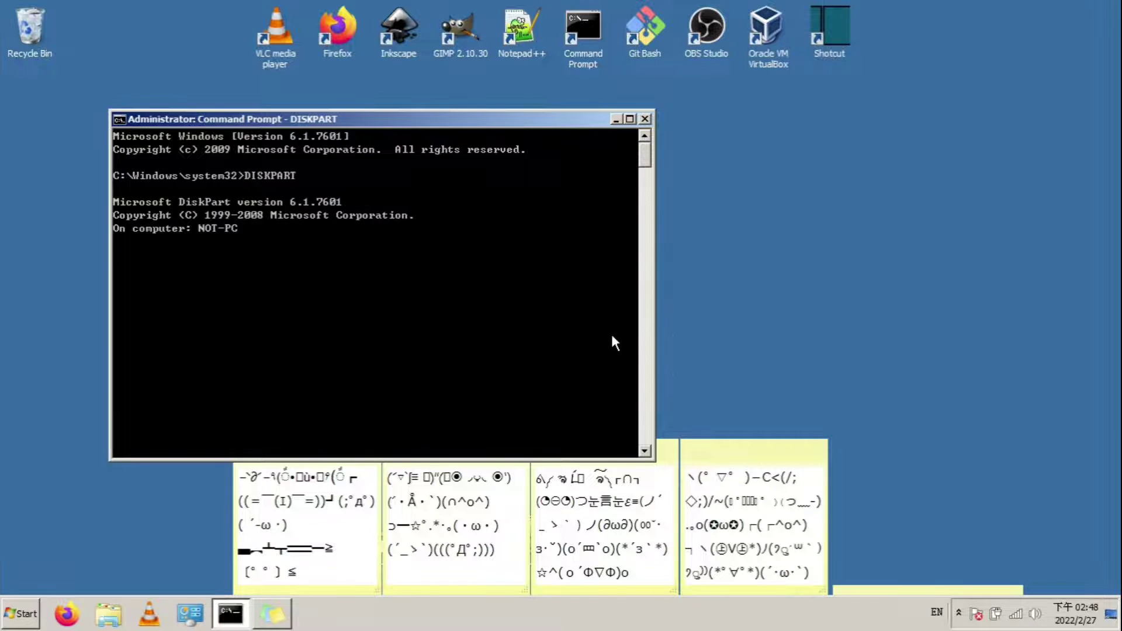
type("SELECT")
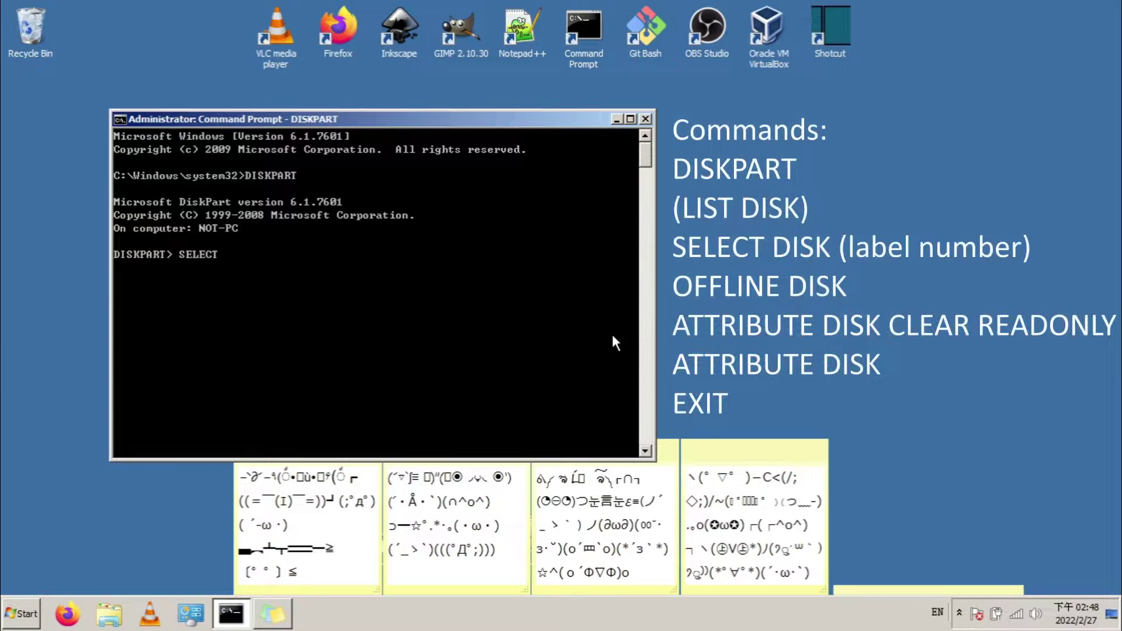
type(" DISK 1")
key("Return")
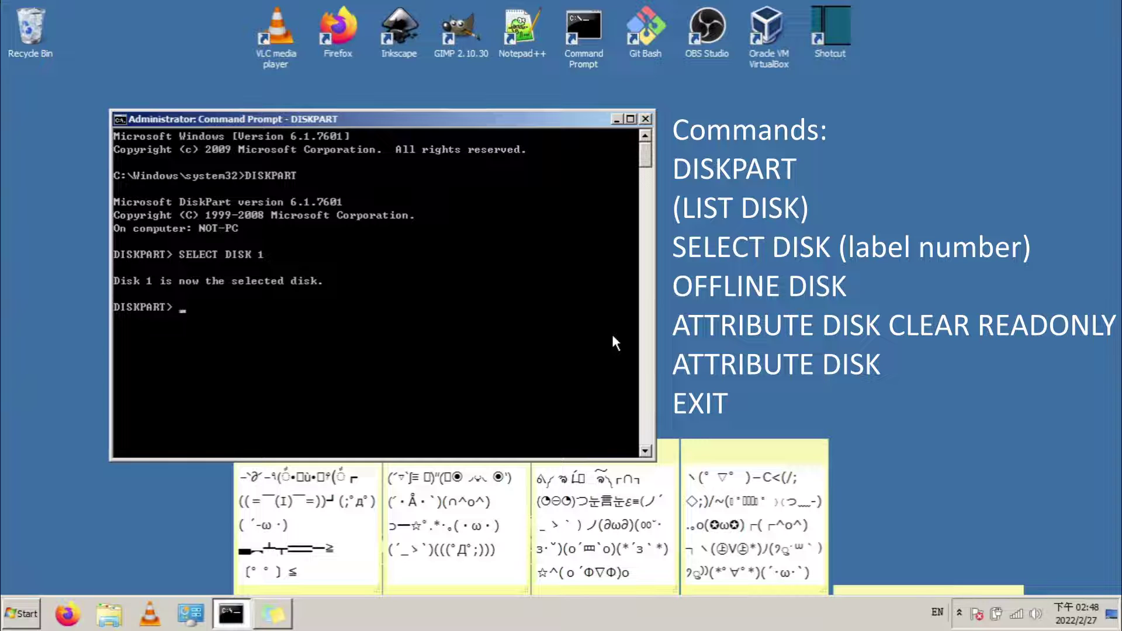
type("LIST DISK")
key("Return")
- Take Disk 1 offline, clear its read-only attribute, check the attributes, and exit DiskPart
type("OFFLINE")
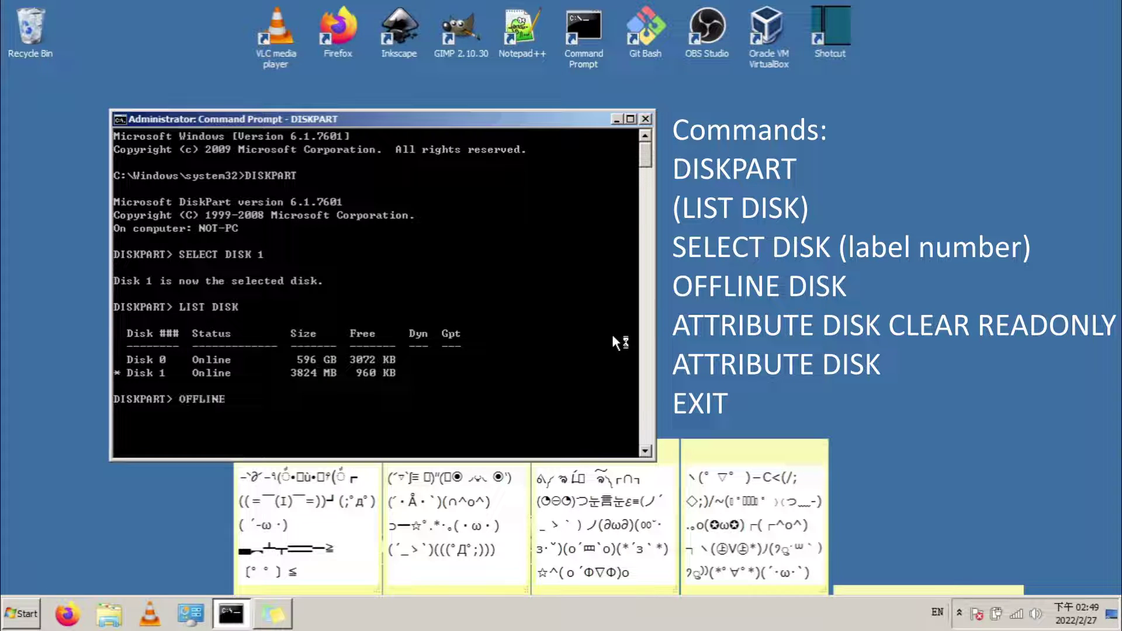
type(" DISK")
key("Return")
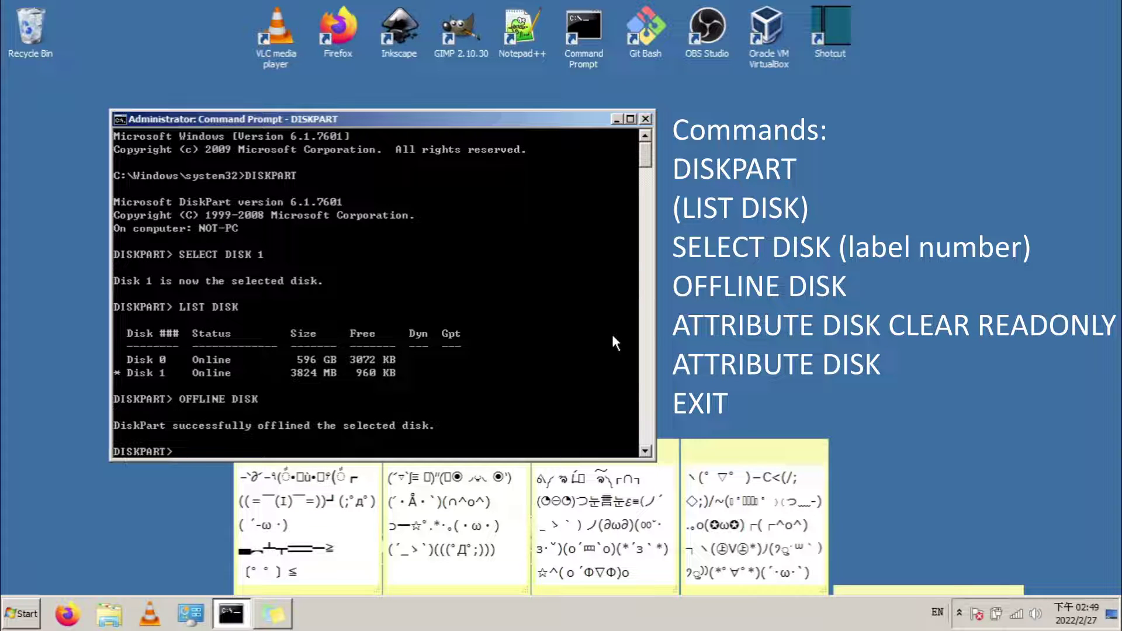
type("ATTRIBUTE DISK CLEAR RE")
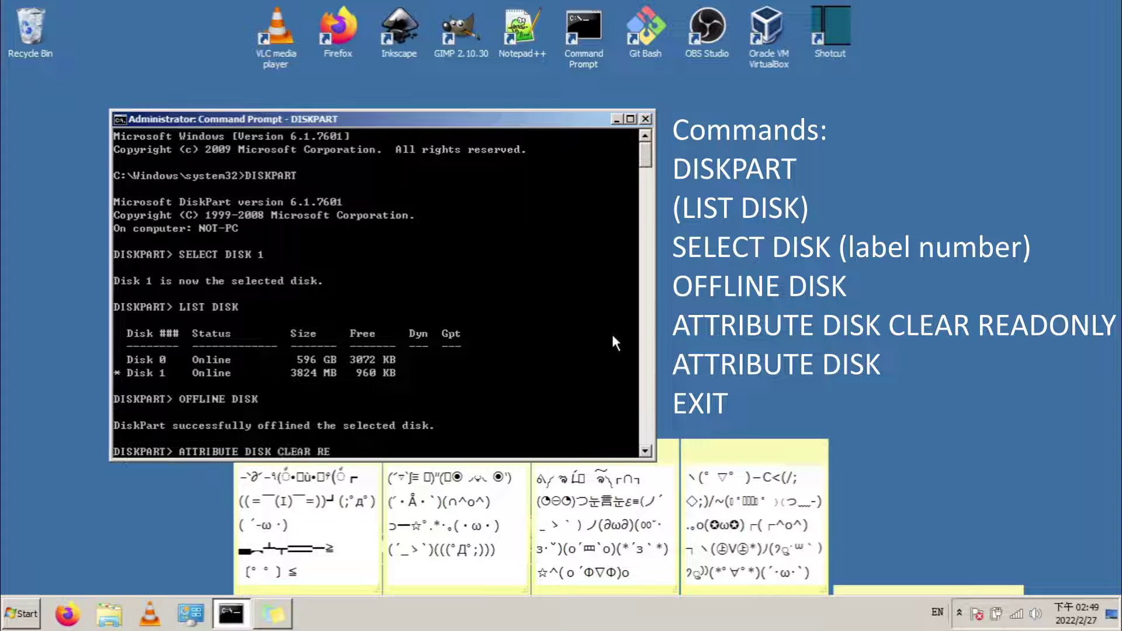
type("ADONLY")
key("Return")
type("ATTRIBUTE DISK")
key("Return")
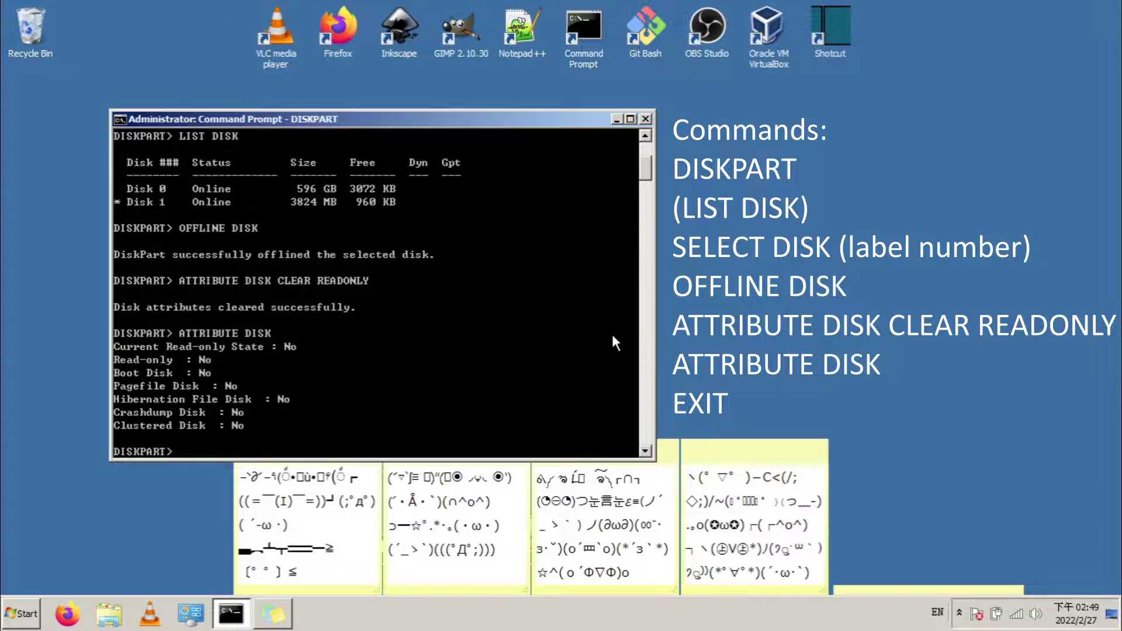
type("EXIT")
key("Return")
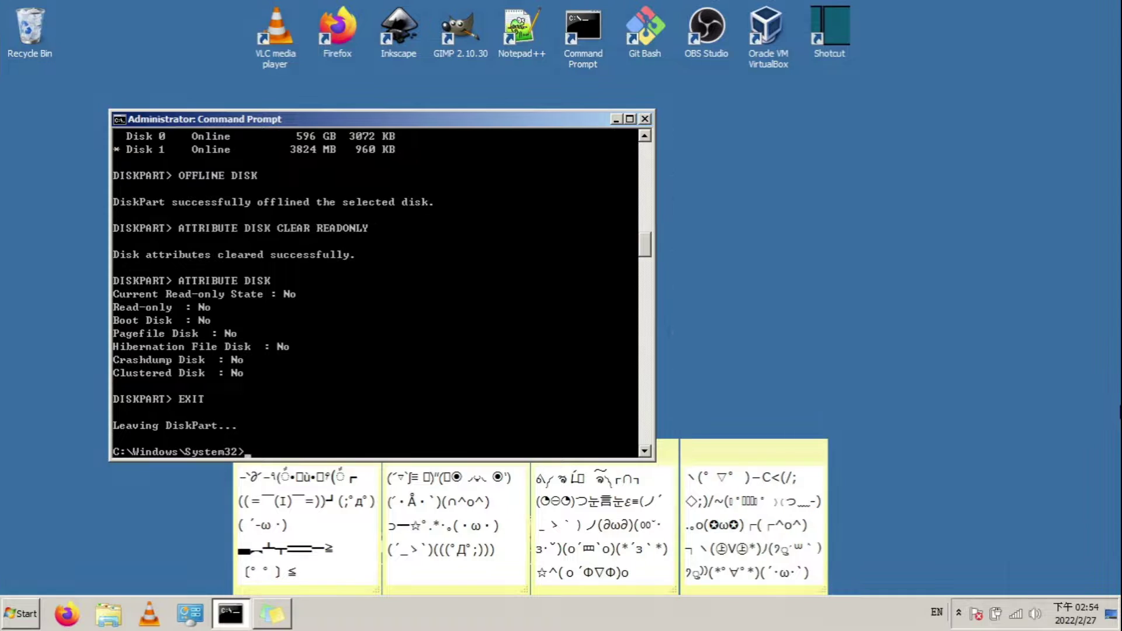
type("DISKPART")
key("Return")
key("Up")
key("Up")
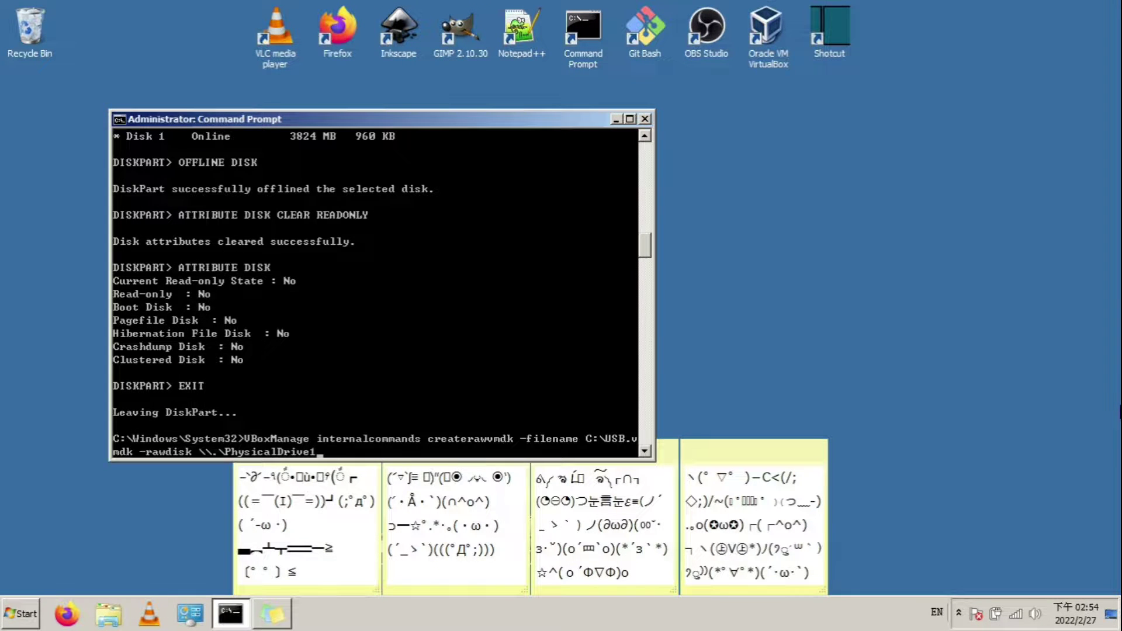
- From the VirtualBox folder, create raw-disk file C:\USB.vmdk for PhysicalDrive1 with VBoxManage
key("Return")
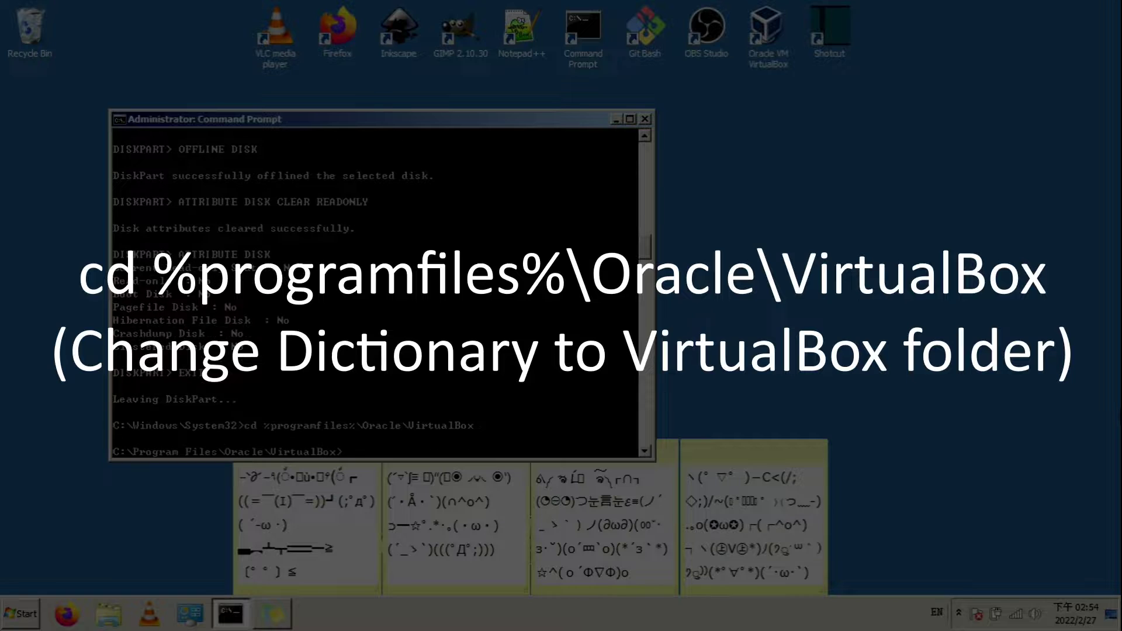
key("Up")
key("Up")
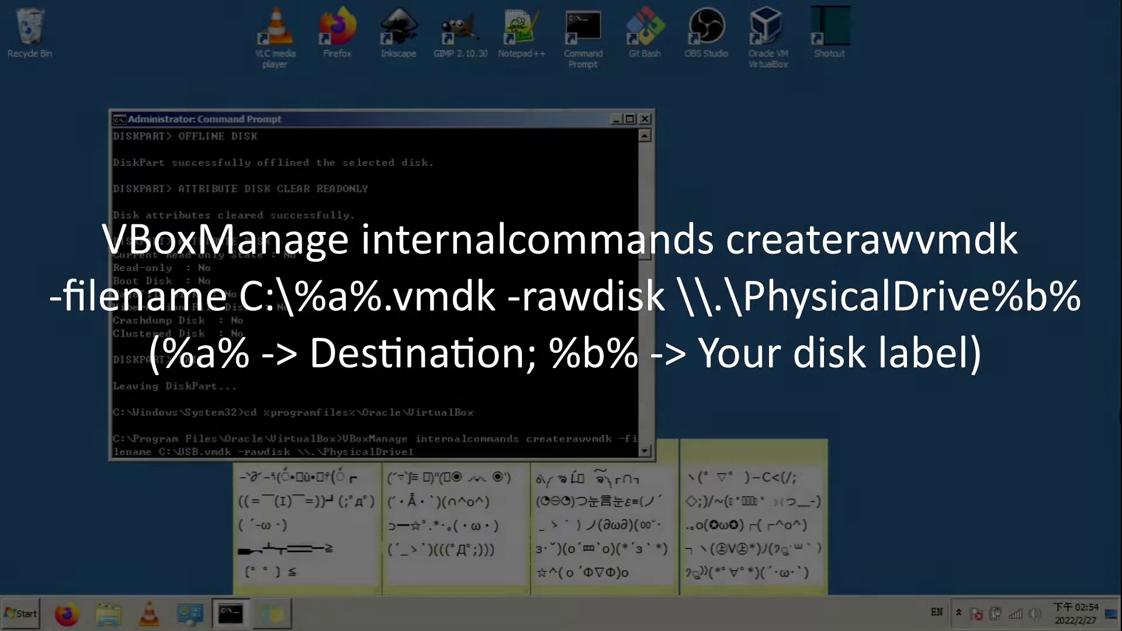
key("Return")
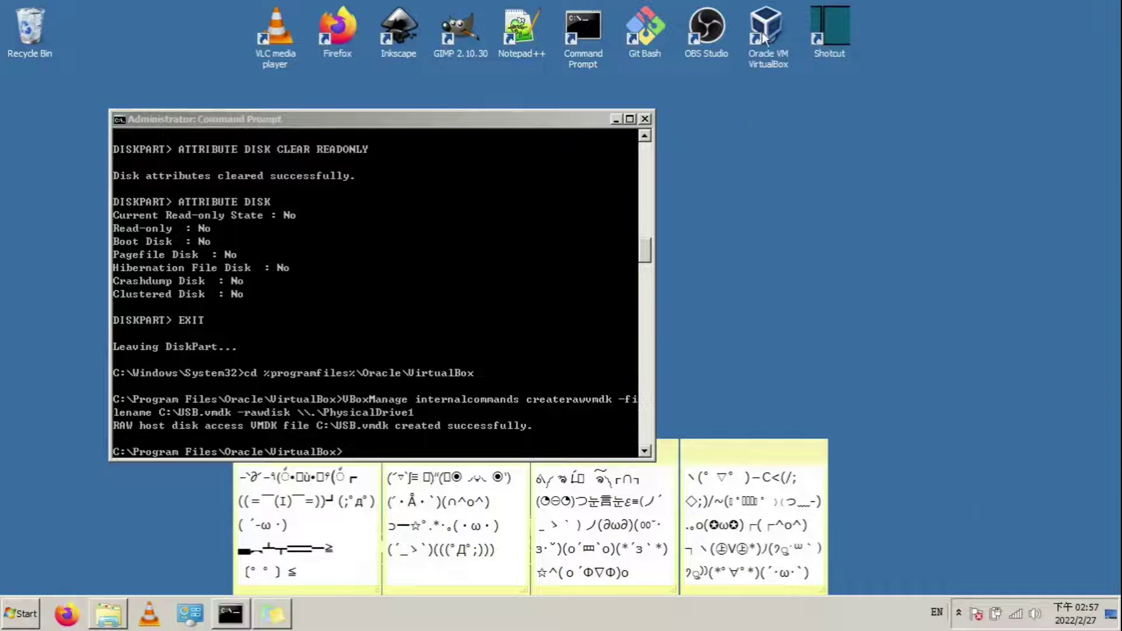
right_click(762, 32)
- Run VirtualBox as administrator and verify USB.vmdk sits under the IDE controller beside FD13LIVE.iso
left_click(792, 138)
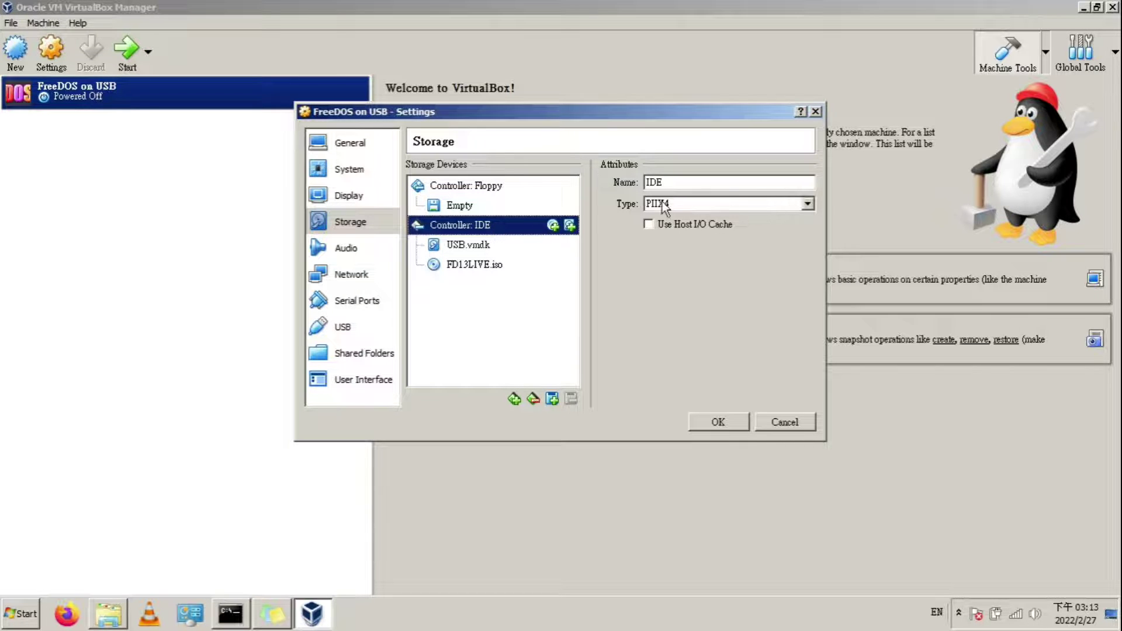
key("Down")
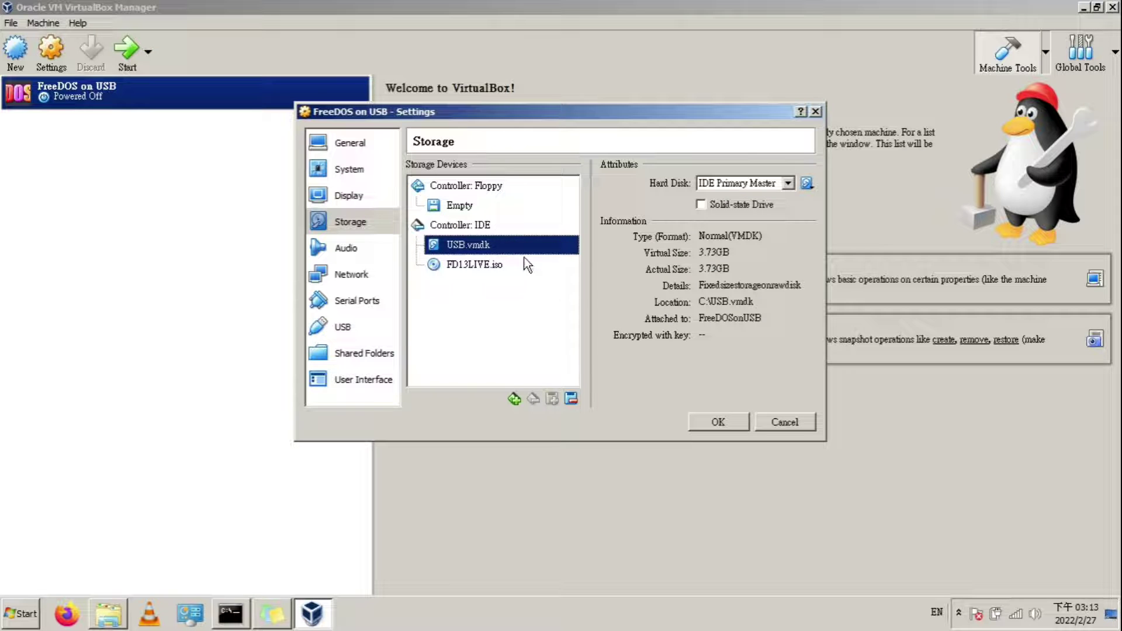
left_click(472, 228)
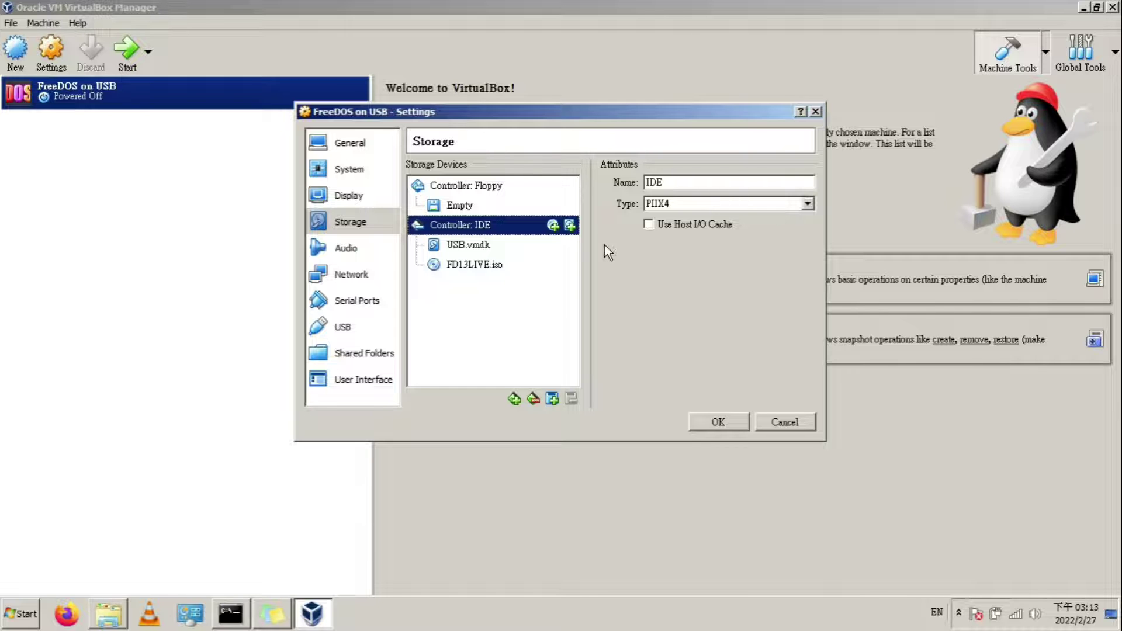
key("Return")
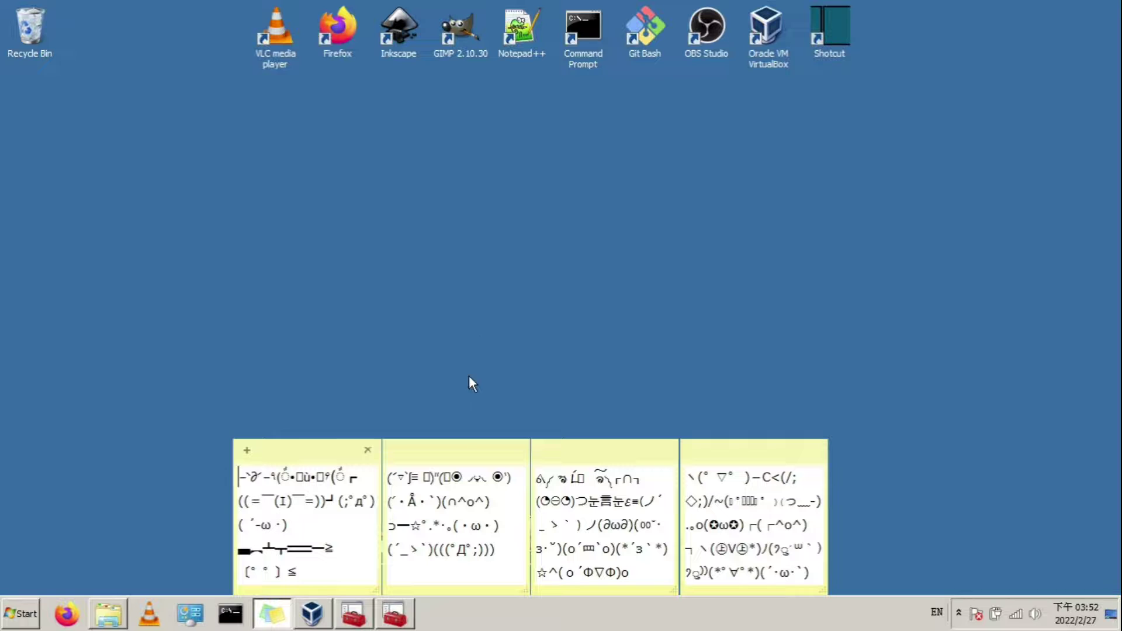
- Set Disk 1 online again in Disk Management so NOT DOS (E:) reappears
left_click(353, 613)
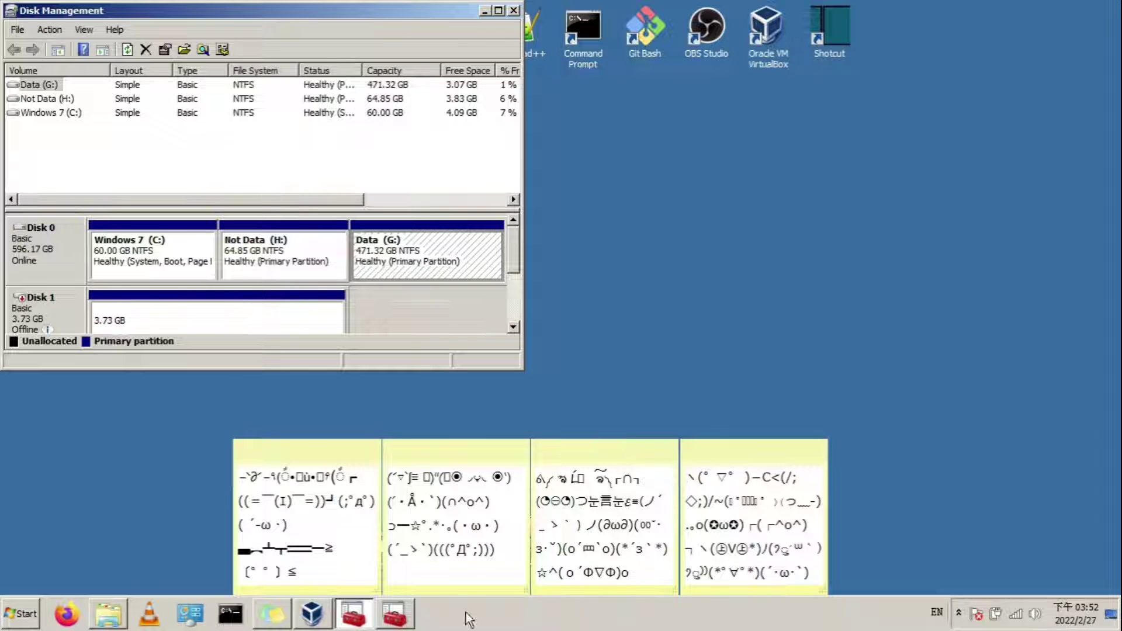
right_click(69, 314)
left_click(85, 320)
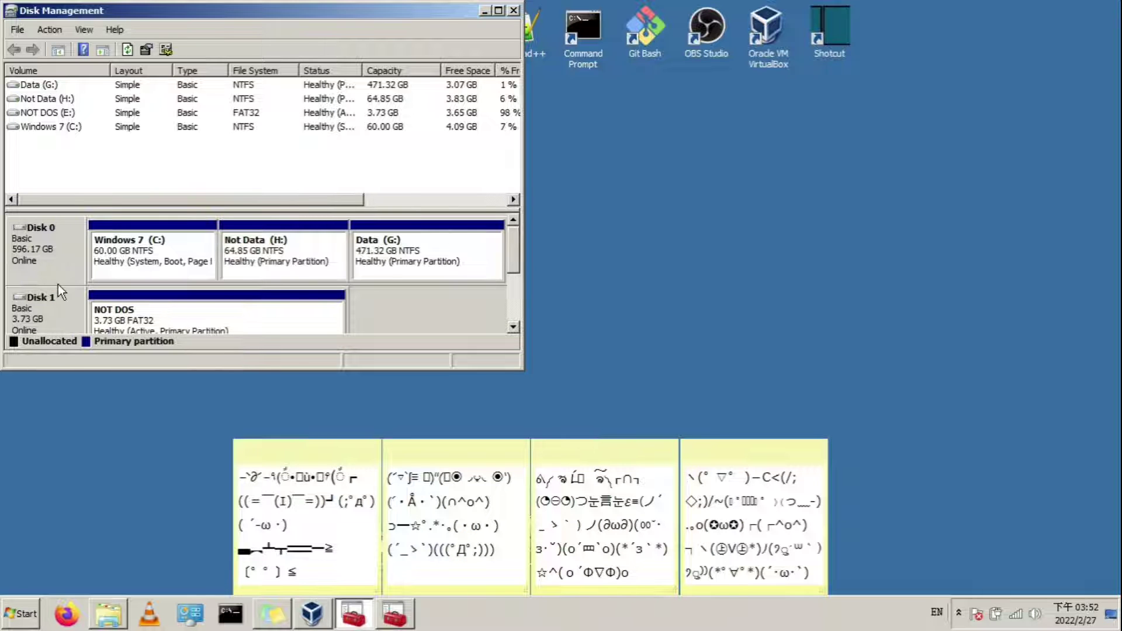
- Uninstall the Not Apacer 4GB SSD from Disk drives, deleting its driver software
left_click(396, 618)
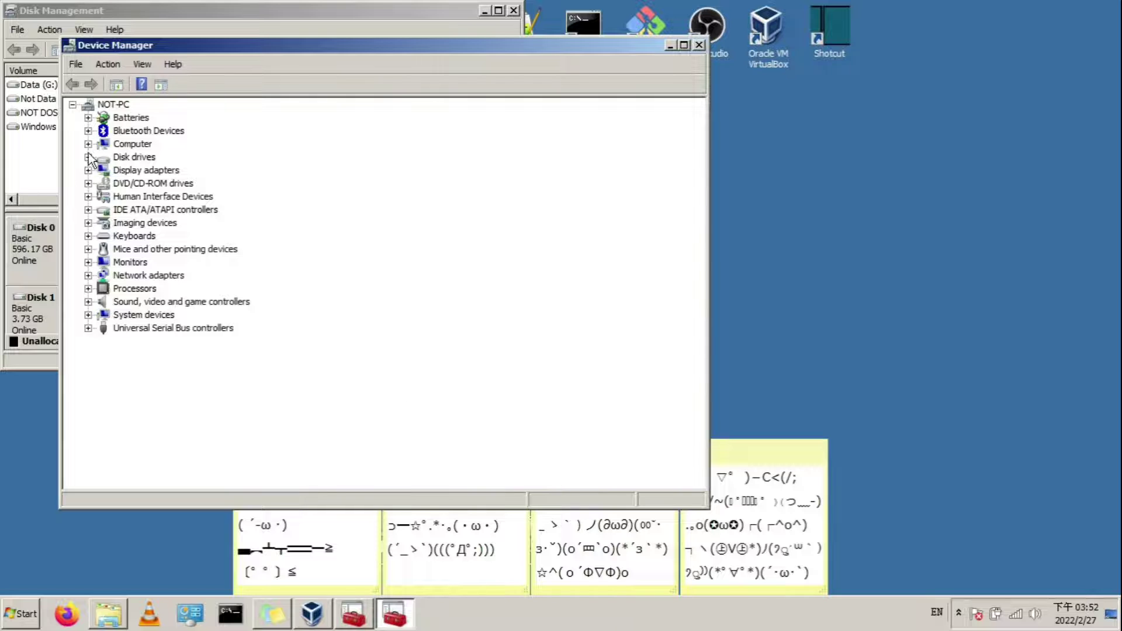
left_click(88, 157)
right_click(138, 170)
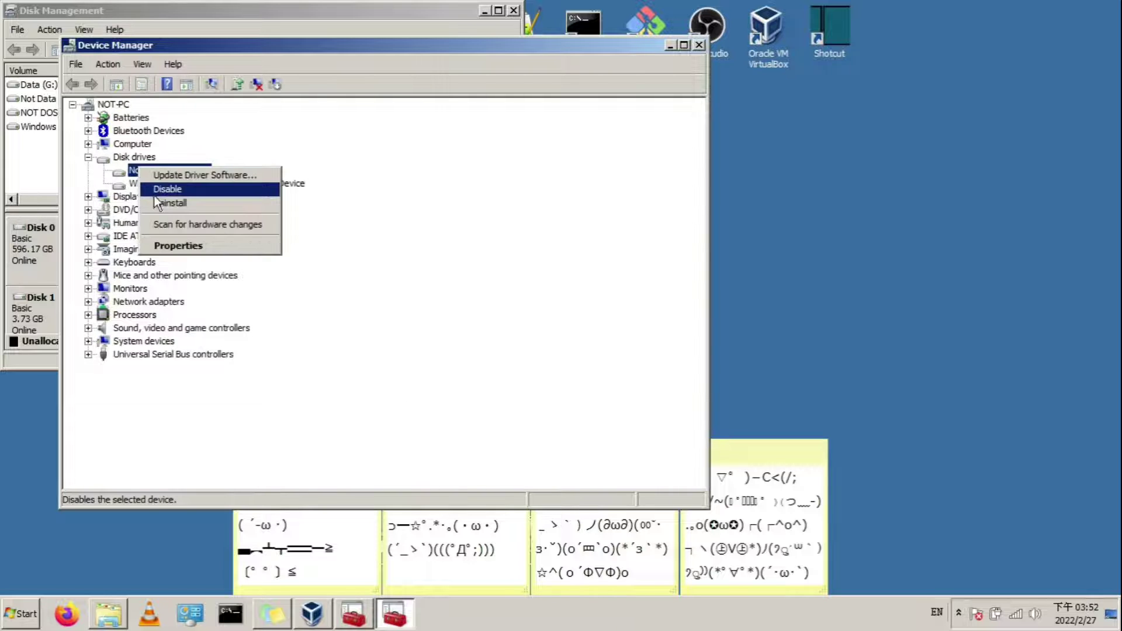
left_click(170, 203)
left_click(461, 322)
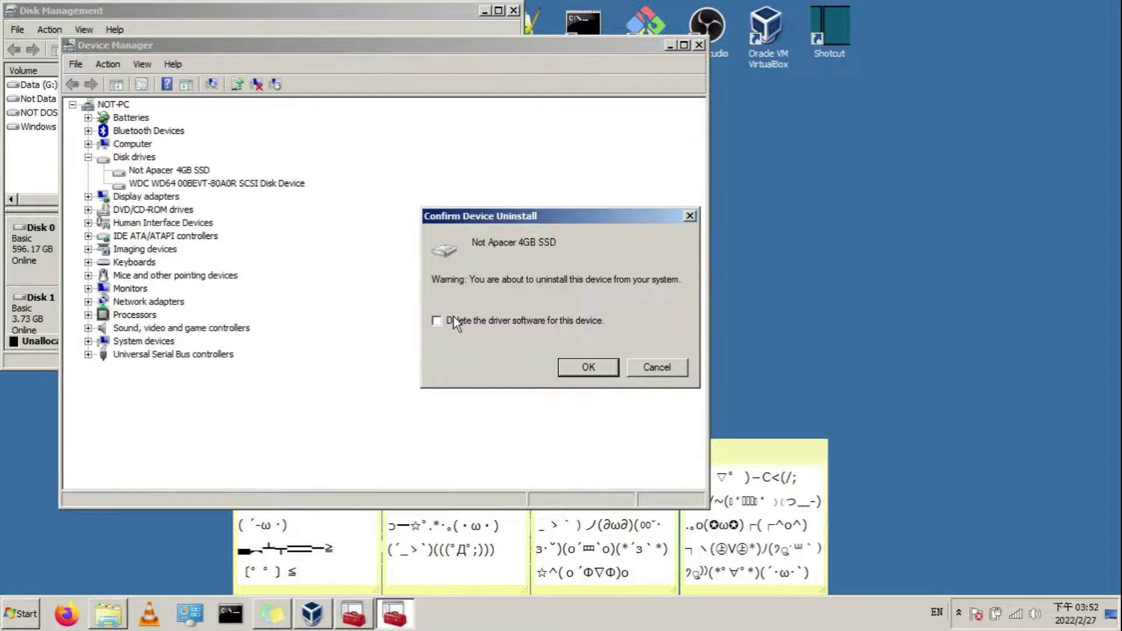
left_click(589, 367)
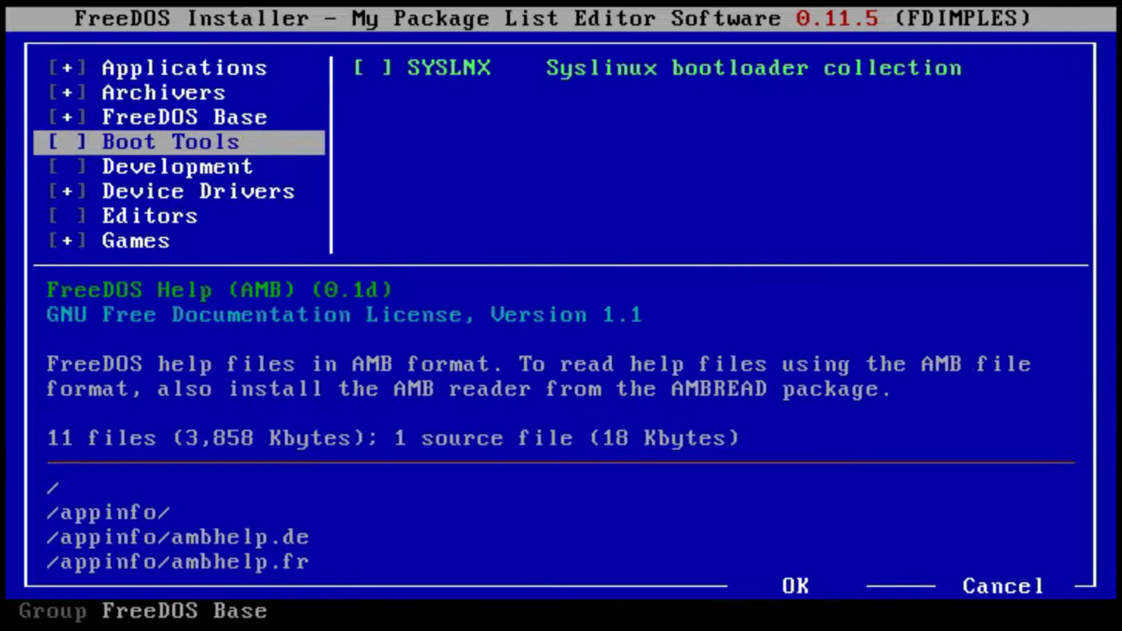
- Browse the Base, Boot Tools, Development, Drivers and Editors groups, viewing packages like KITTENC and FED
key("Down")
key("Tab")
key("Down")
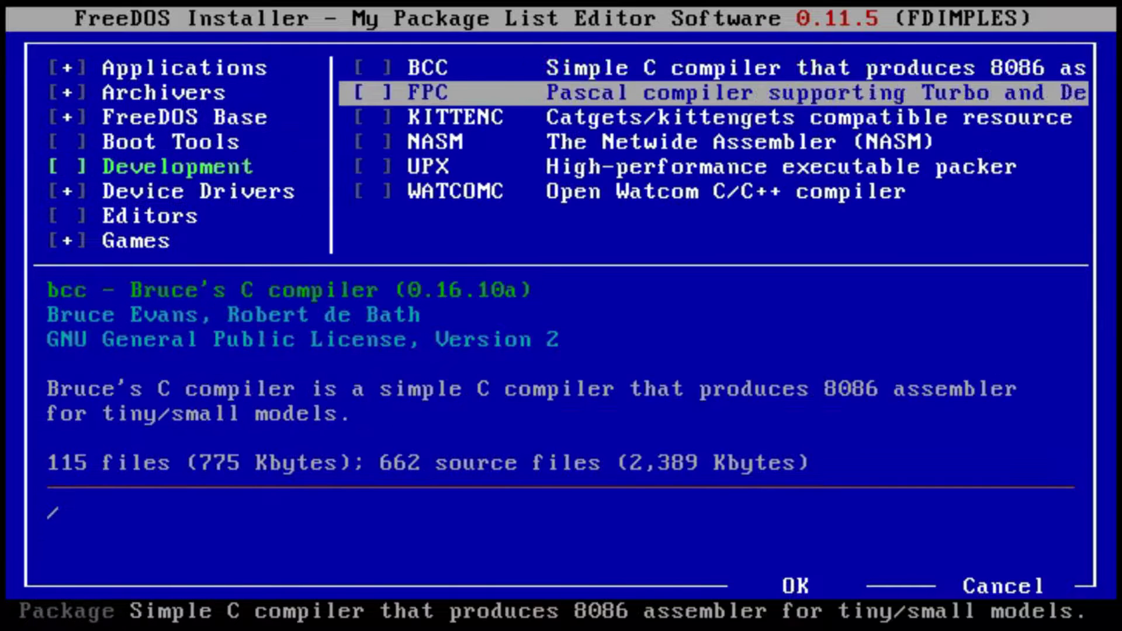
key("Down")
key("Tab")
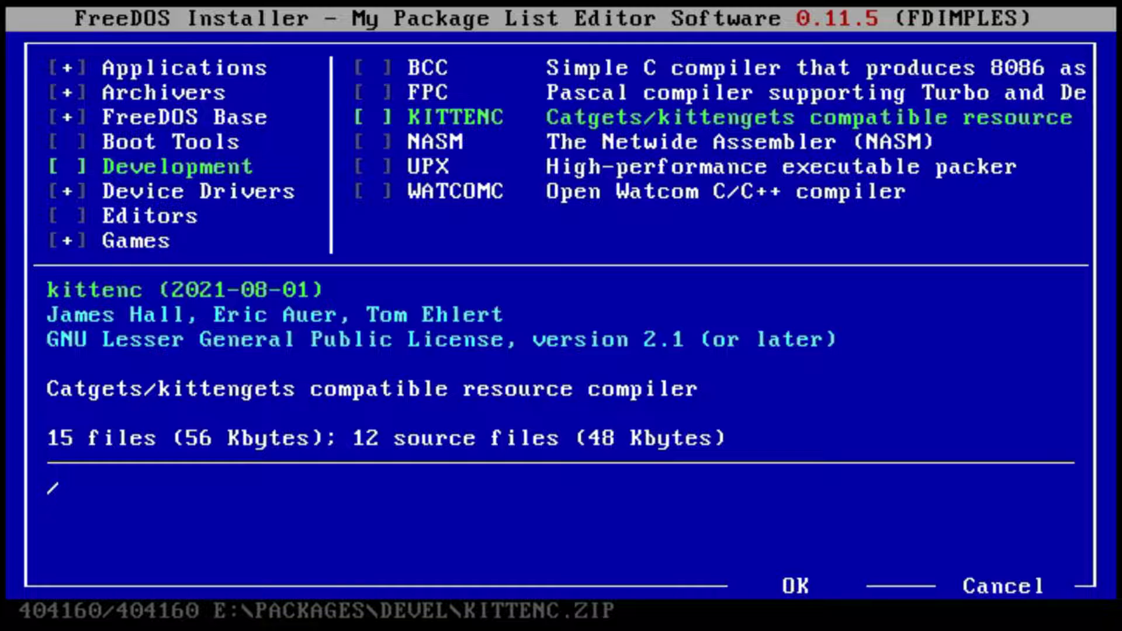
key("Tab")
key("Tab")
key("Down")
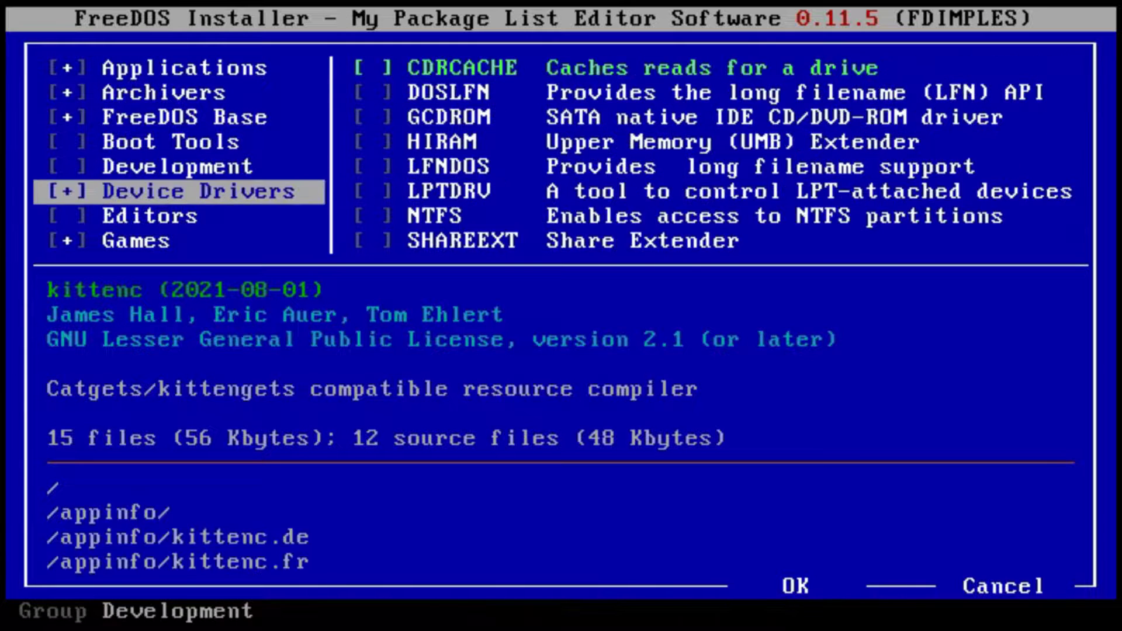
key("Down")
key("Tab")
key("Down")
key("Down")
key("Down")
key("Down")
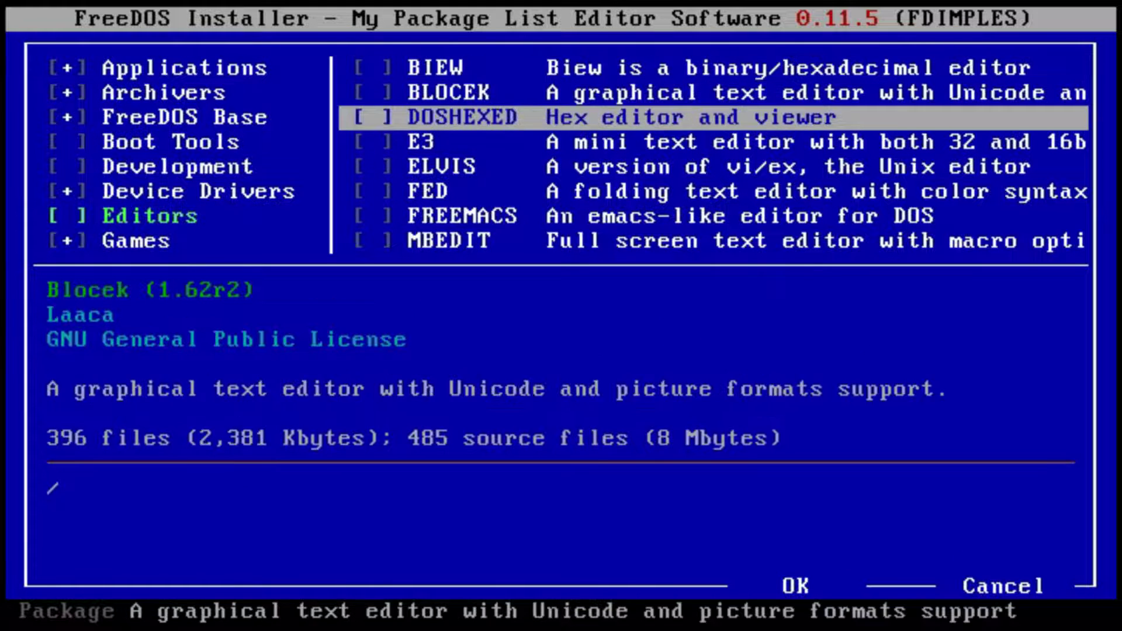
key("Down")
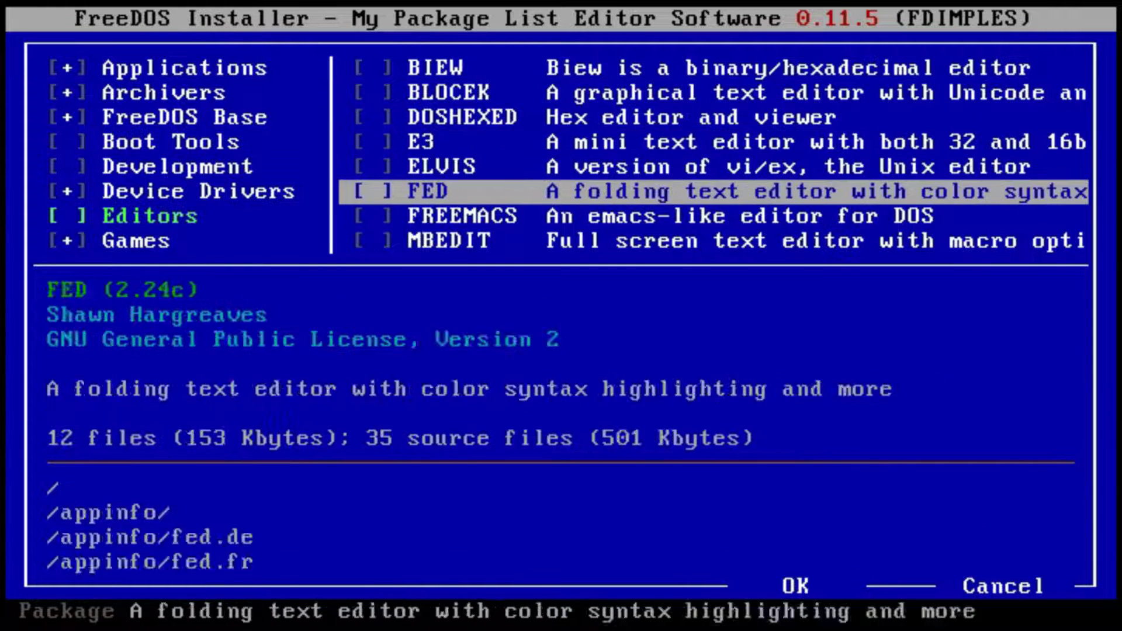
key("Up")
key("Down")
- Exit and relaunch FDIMPLES to review the Installed packages, then quit to the prompt
key("Escape")
key("Up")
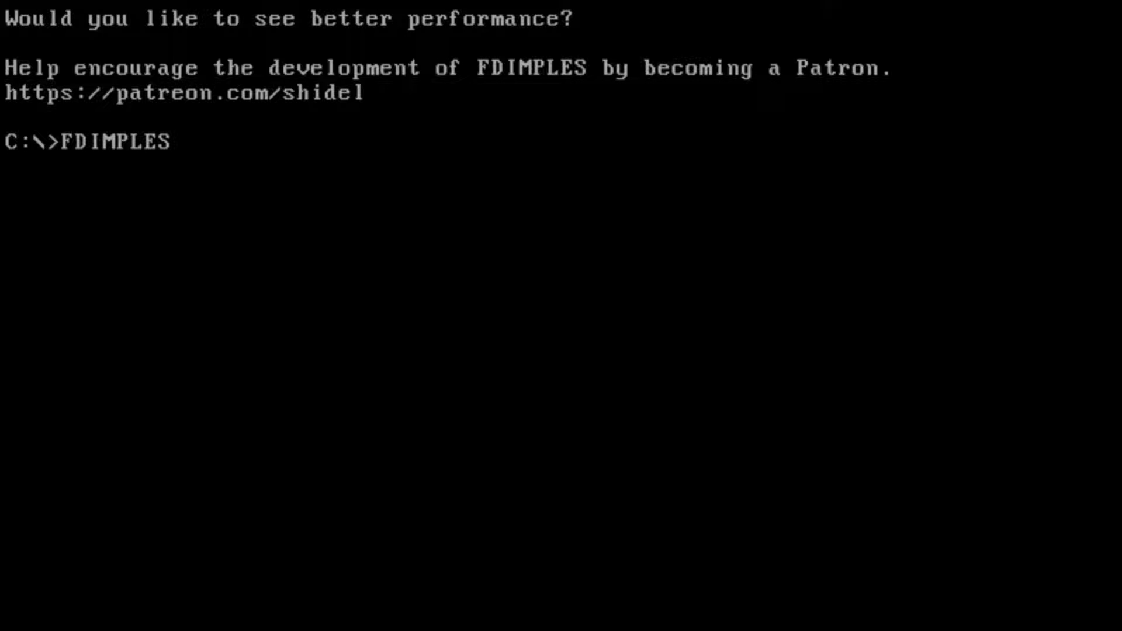
key("Return")
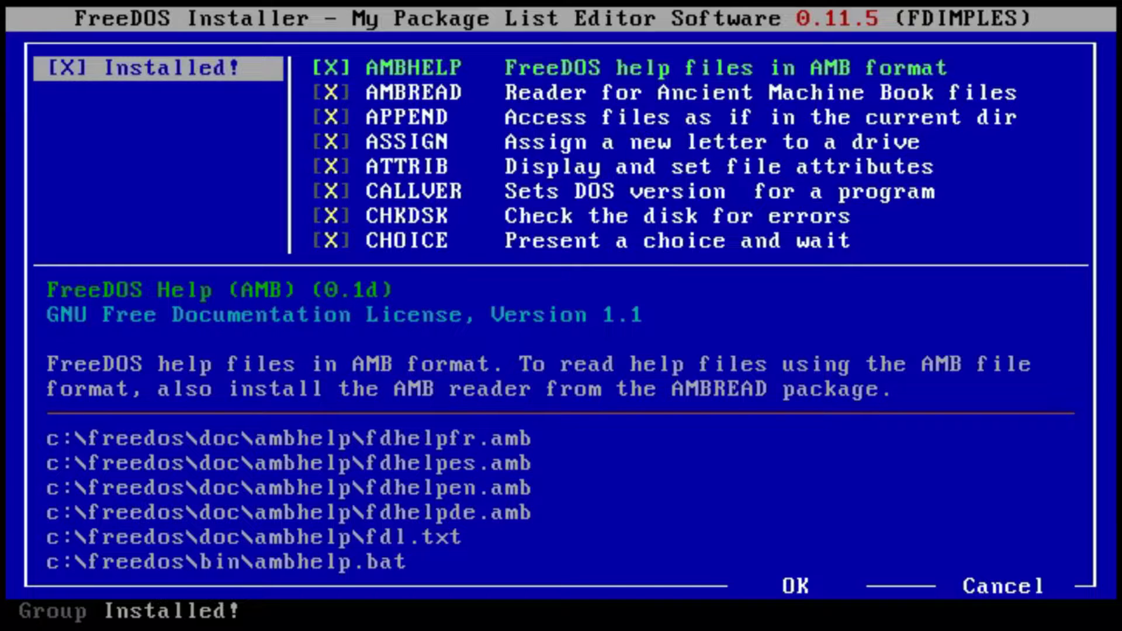
key("Tab")
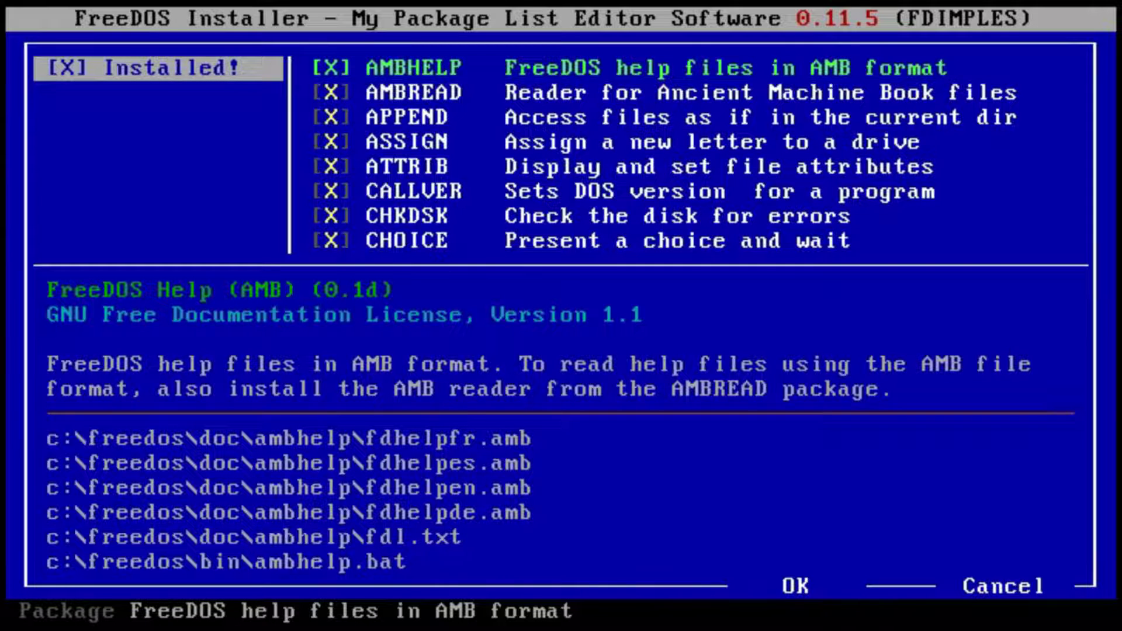
key("Escape")
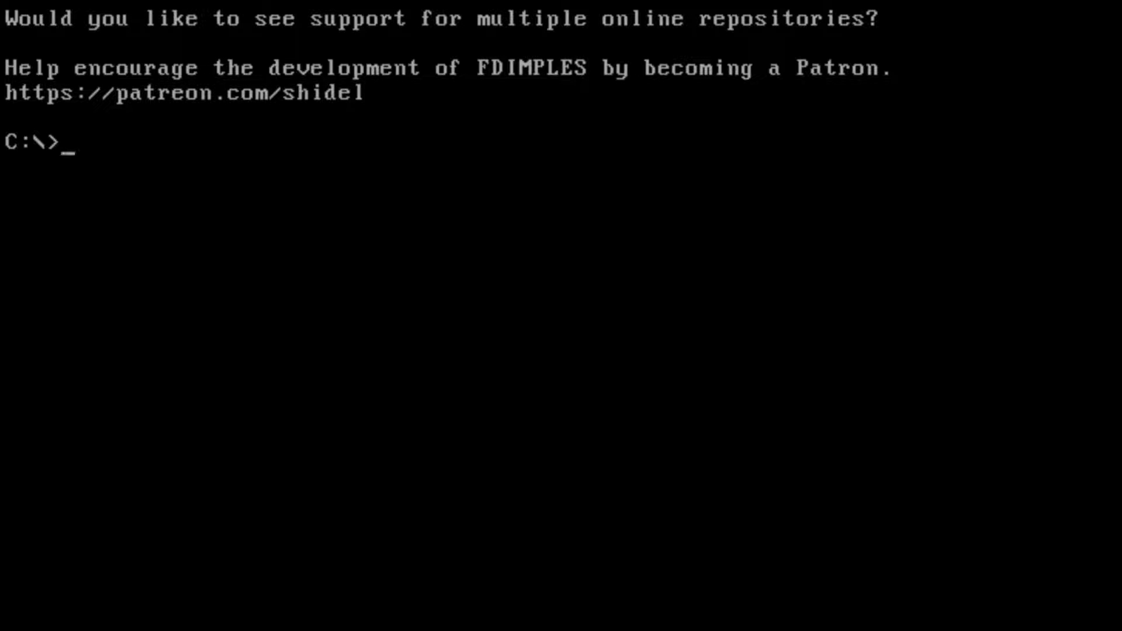
- Run FDIMPLES and mark Applications, Archivers, FreeDOS Base, Boot Tools, Development and Device Drivers
type("FDIMPLES")
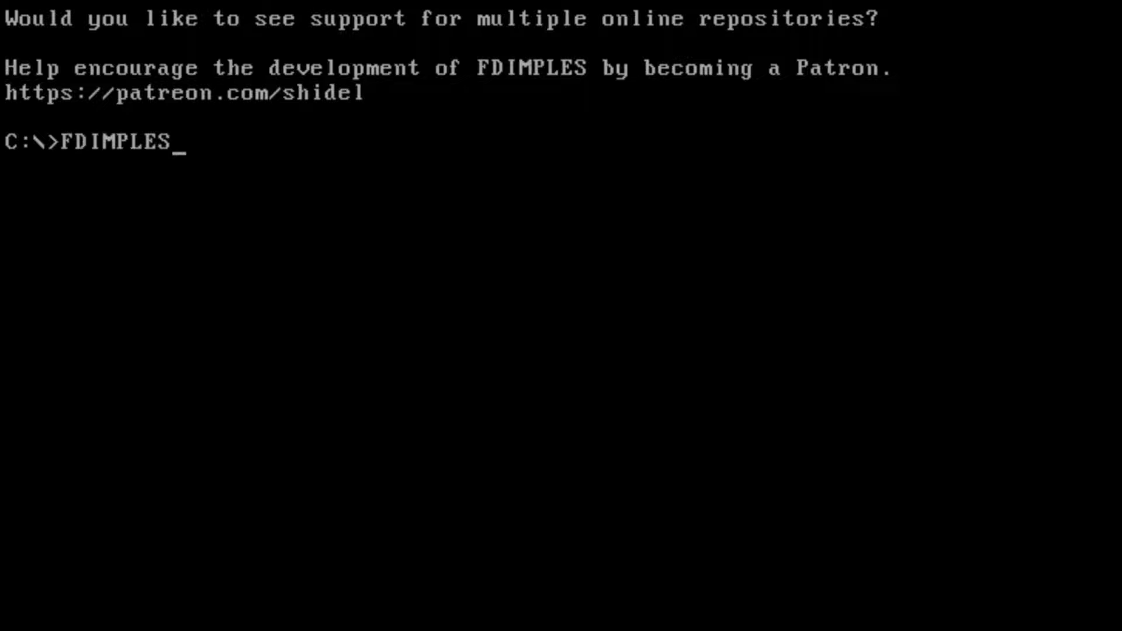
key("Return")
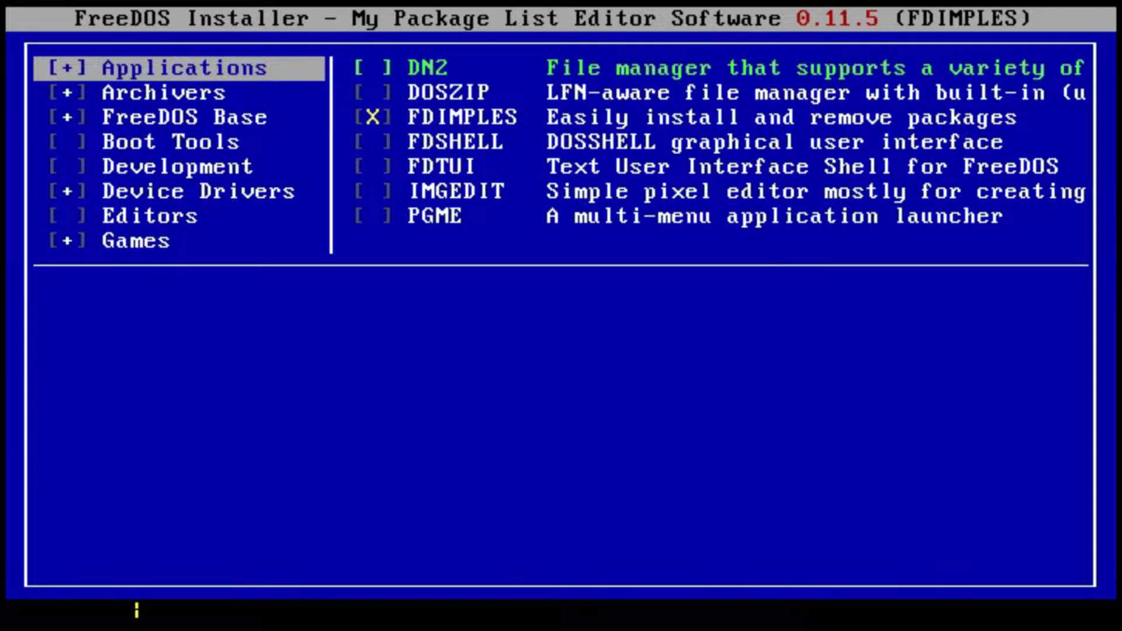
key("space")
key("Down")
key("space")
key("Down")
key("space")
key("Down")
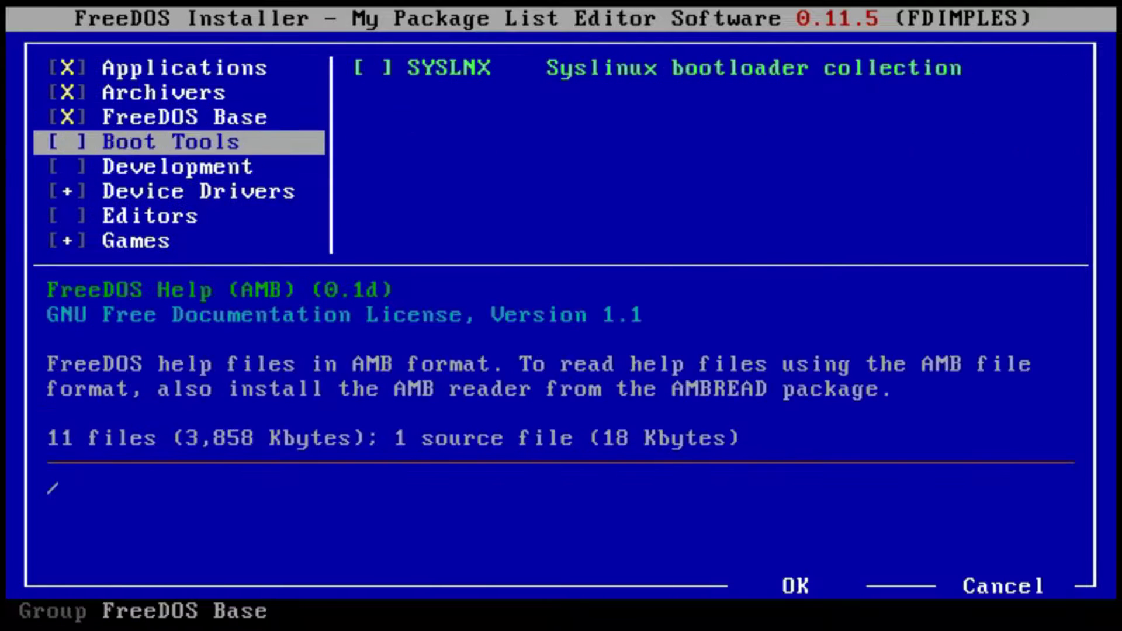
key("space")
key("Down")
key("space")
key("Down")
key("space")
- Mark Editors, Games, Networking, Sound Tools and Unix Like Tools, then confirm to install
key("Down")
key("space")
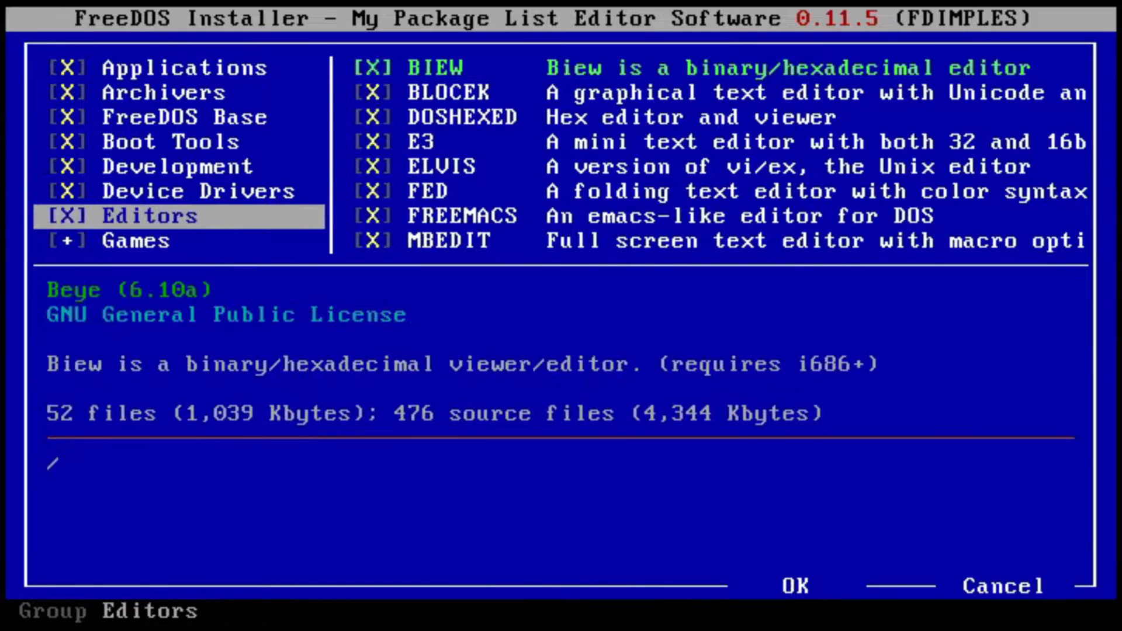
key("Down")
key("space")
key("Down")
key("space")
key("Down")
key("space")
key("Down")
key("space")
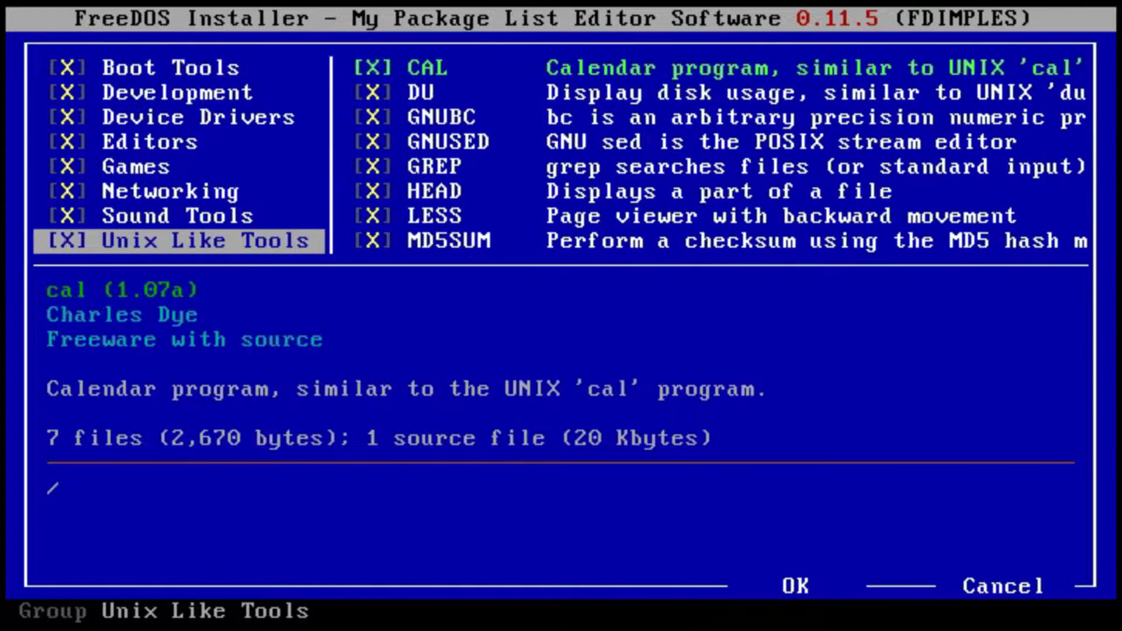
key("Down")
key("space")
key("Tab")
key("Tab")
key("Tab")
key("Return")
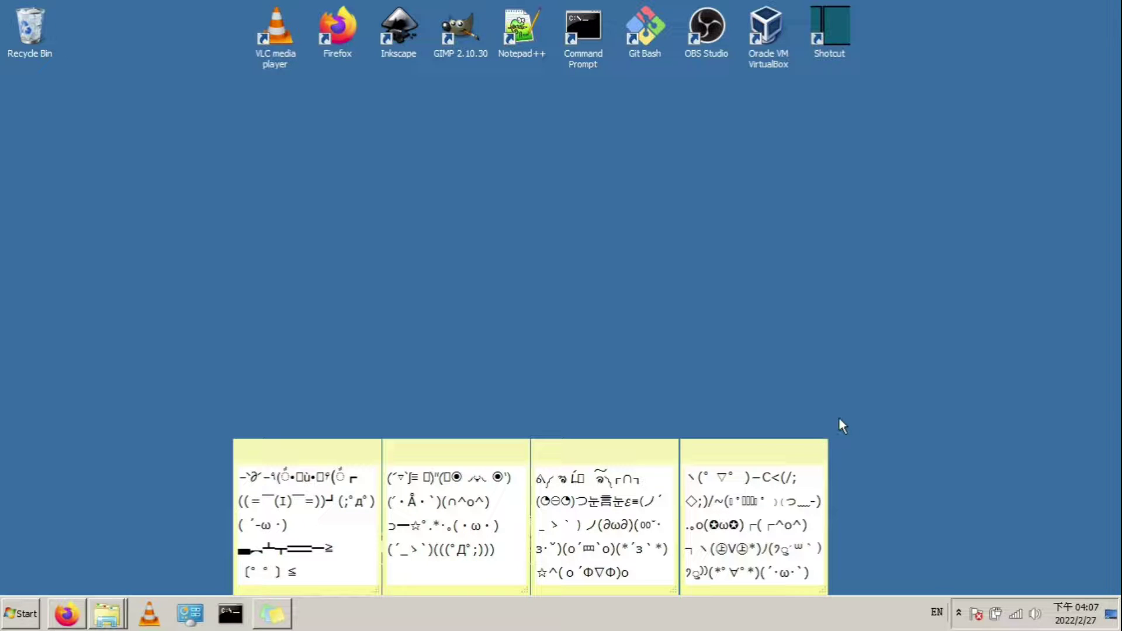
- Open fdimples.zip from the FDIMPLES package page with Windows Explorer
left_click(69, 614)
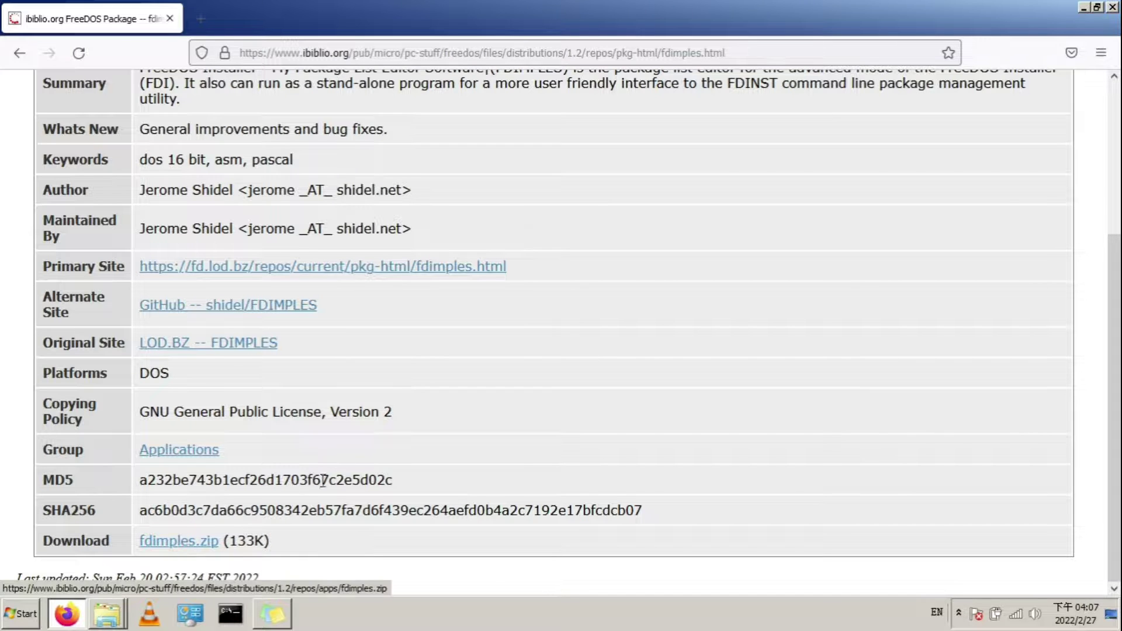
left_click(450, 329)
left_click(456, 311)
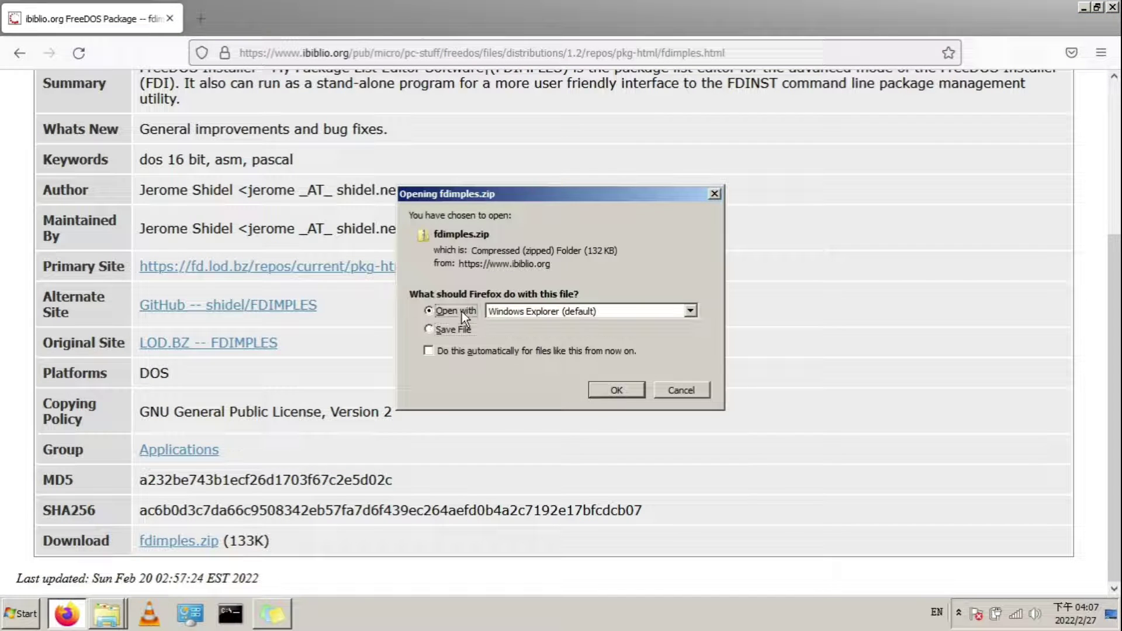
left_click(617, 390)
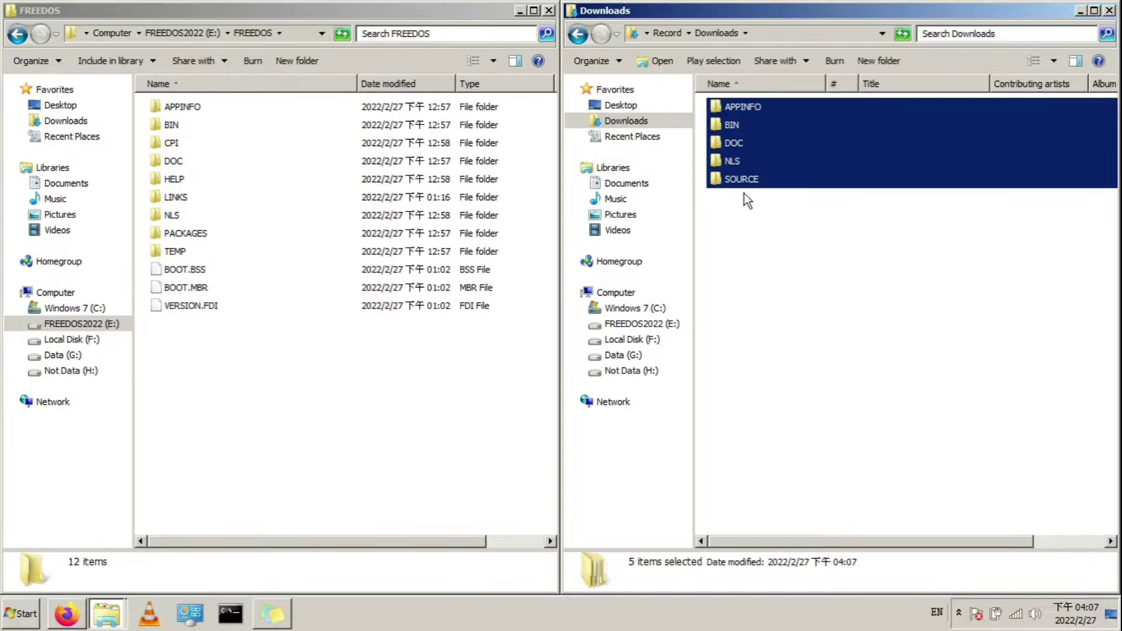
- Open the APPINFO folder in Downloads and select its five FDIMPLES files for the USB's APPINFO folder
left_click(744, 105)
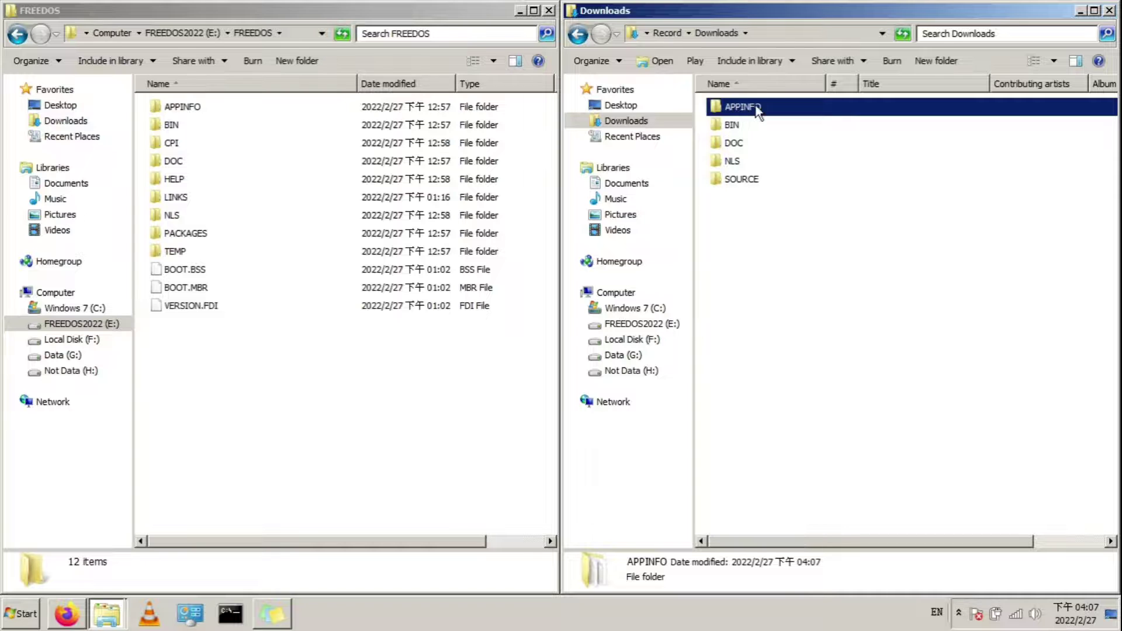
left_click(258, 108)
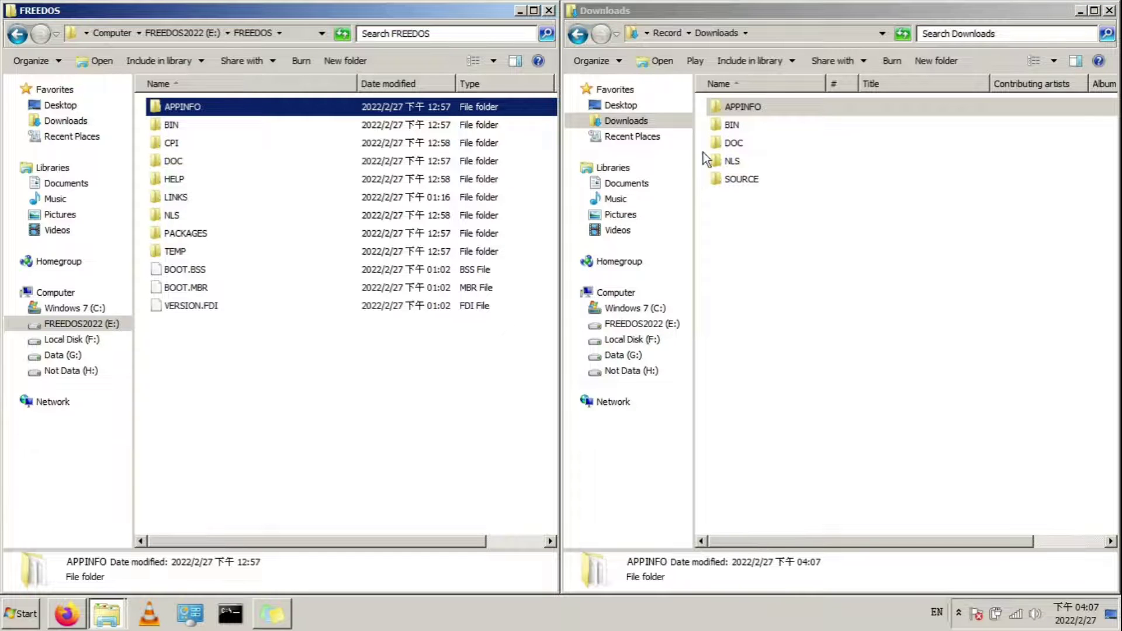
double_click(763, 114)
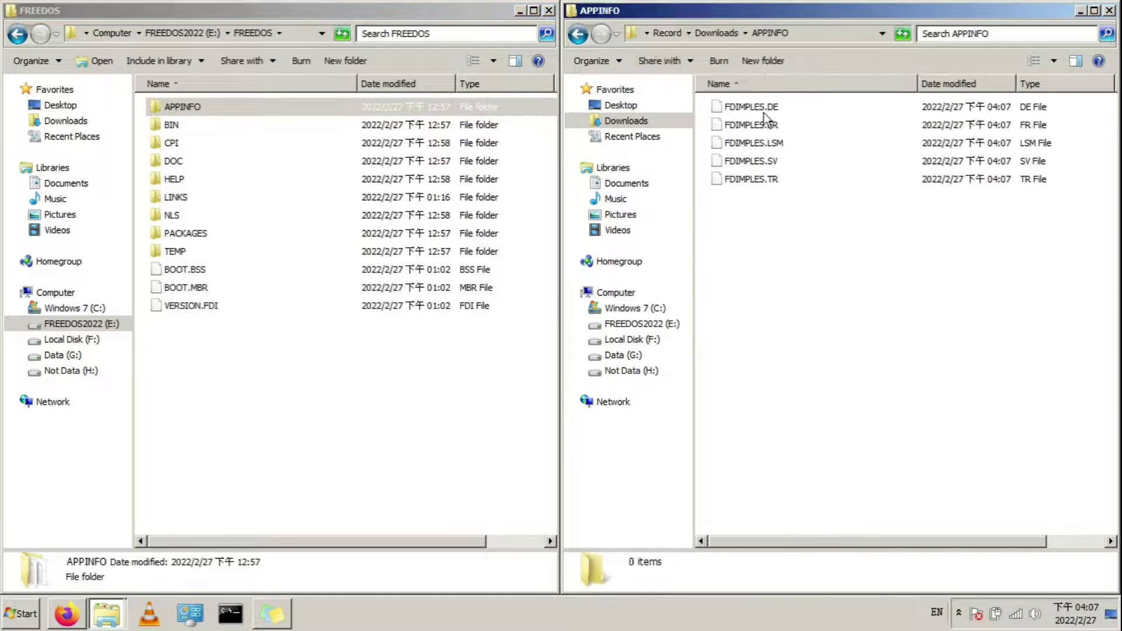
left_click_drag(735, 245, 257, 109)
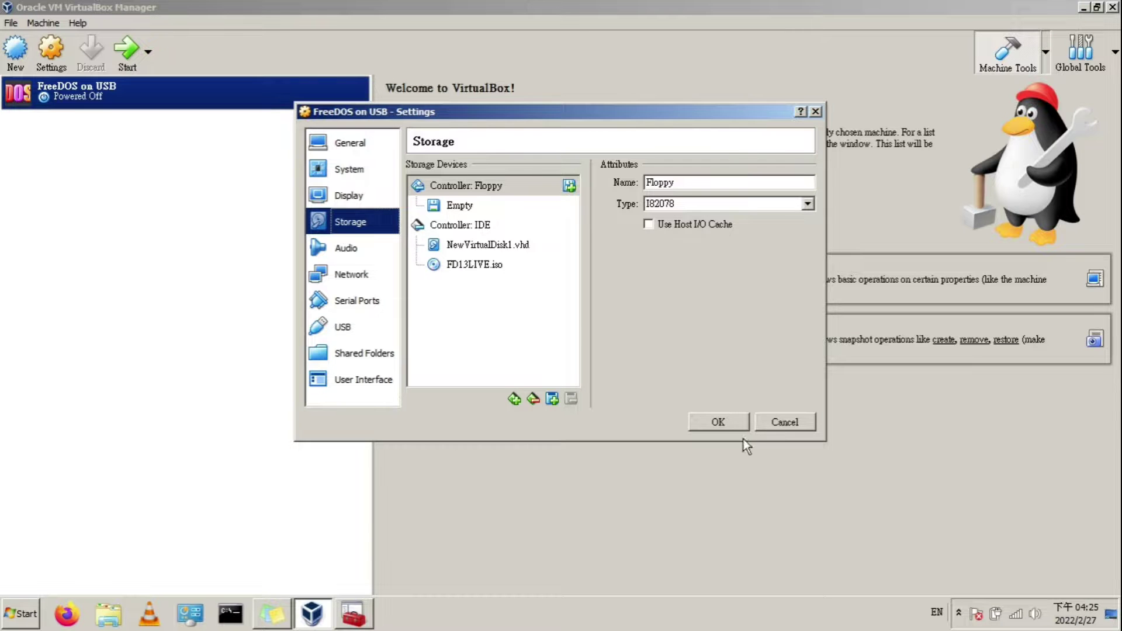
- Close the storage settings and start the FreeDOS on USB virtual machine
left_click(716, 421)
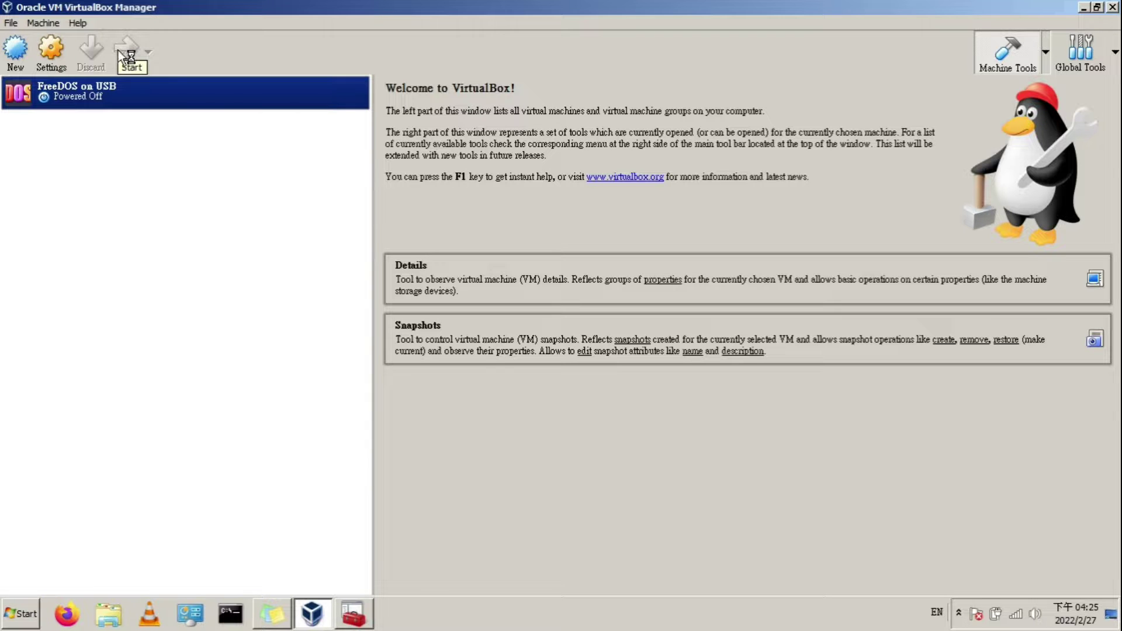
left_click(120, 54)
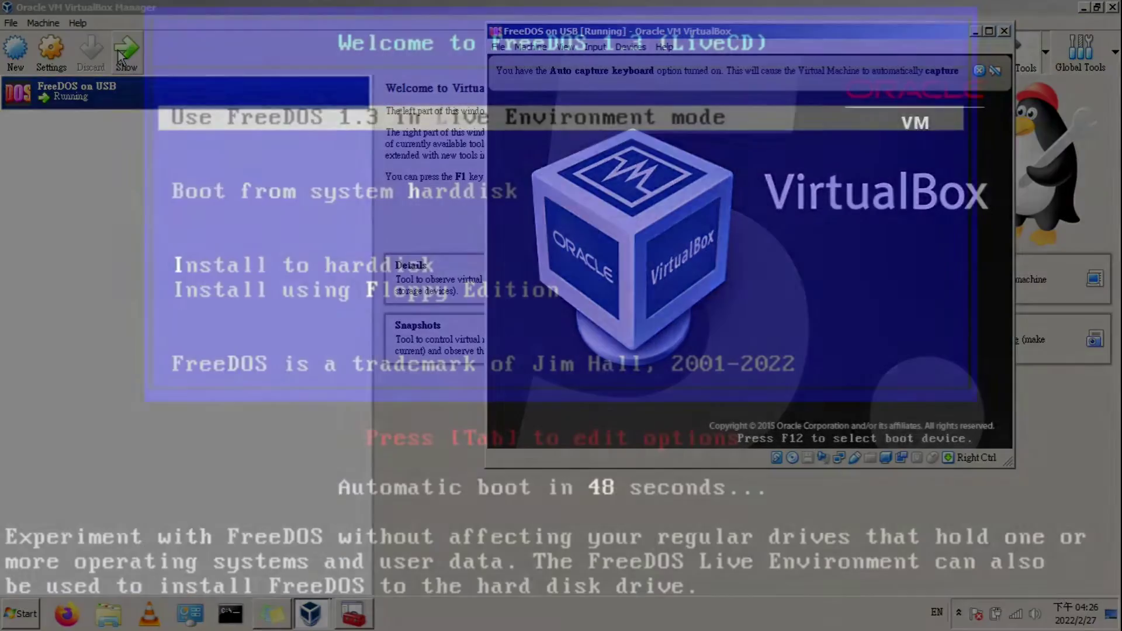
- Boot the Live Environment and use FDISK to create a primary DOS partition on fixed disk 1
key("Down")
key("Down")
key("Down")
key("Down")
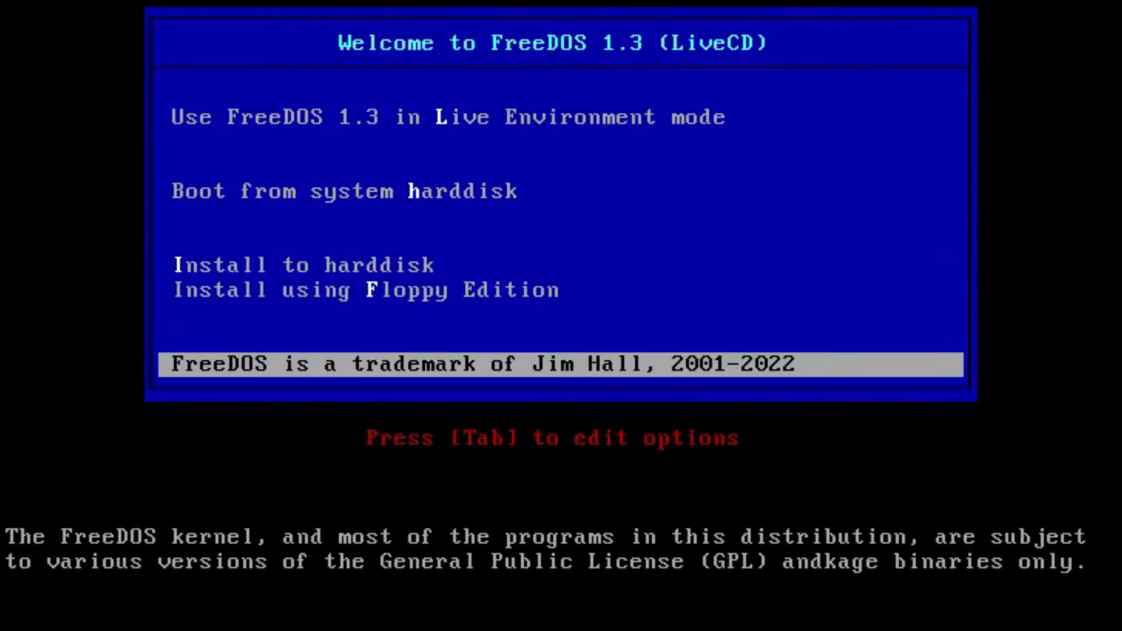
key("Up")
key("Up")
key("Up")
key("Up")
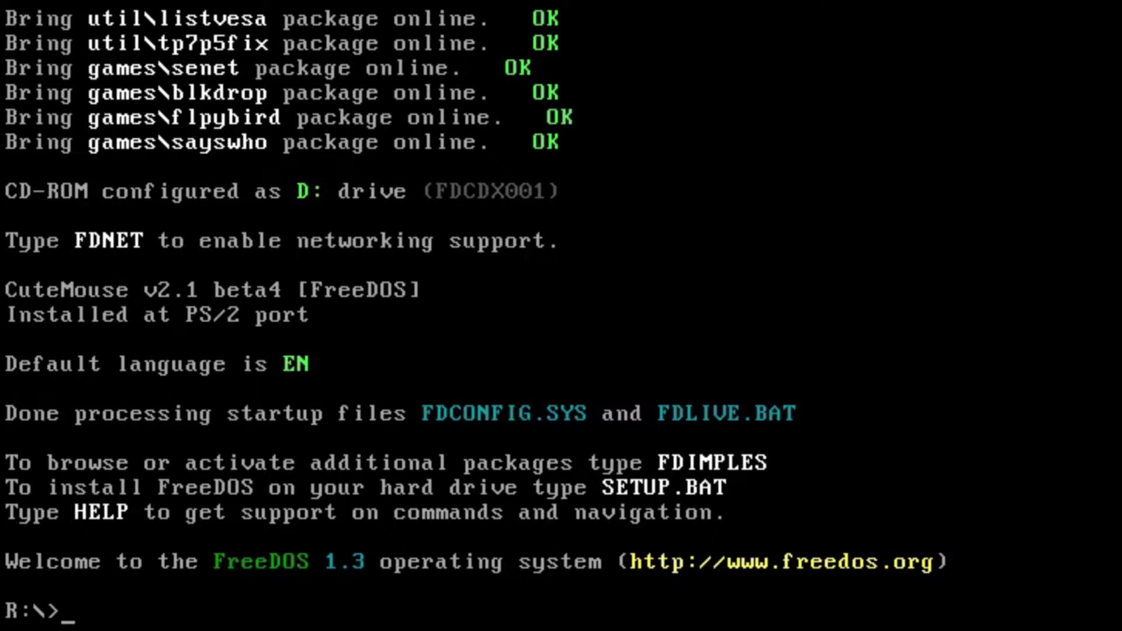
type("FDISK")
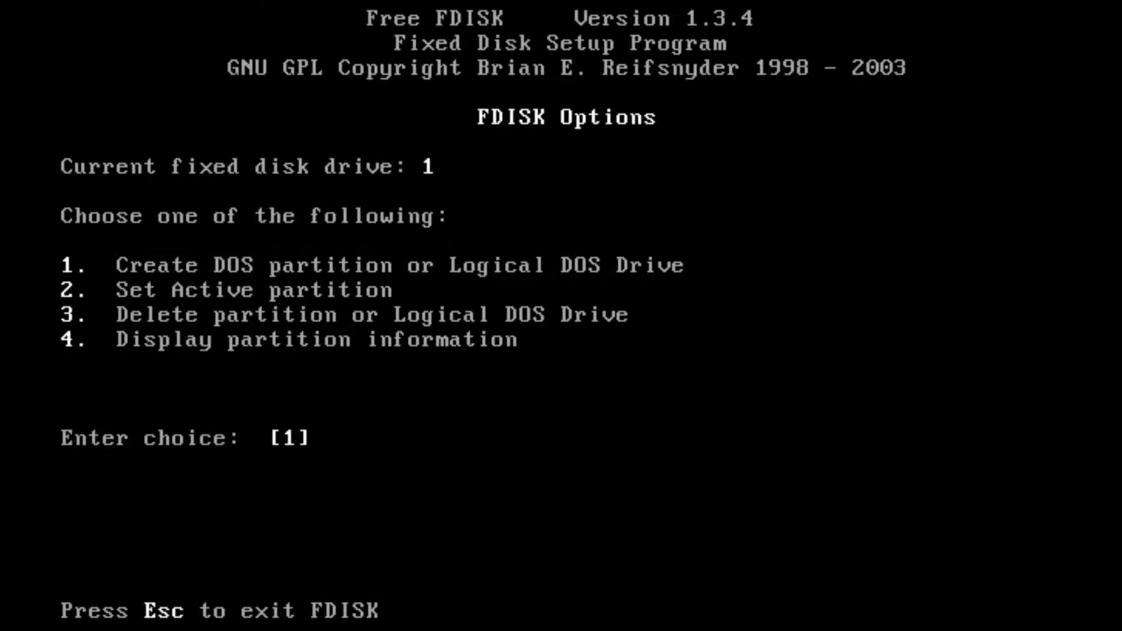
key("Return")
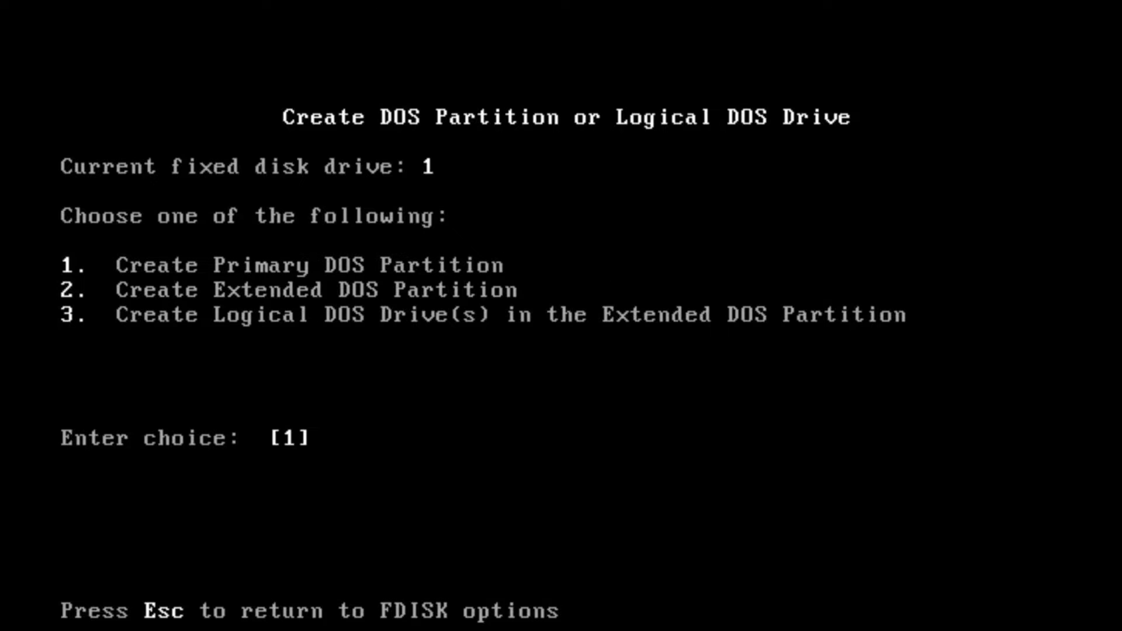
key("Return")
key("Return")
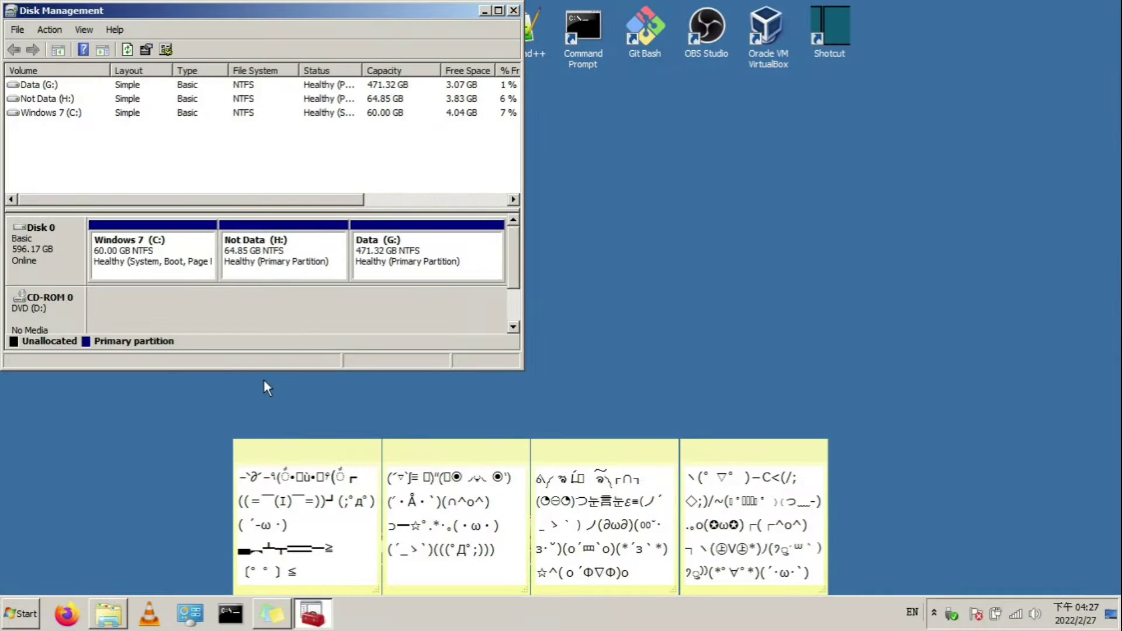
- Enlarge the Disk Management window and show the Editors menu's list of editors
left_click_drag(264, 377, 264, 408)
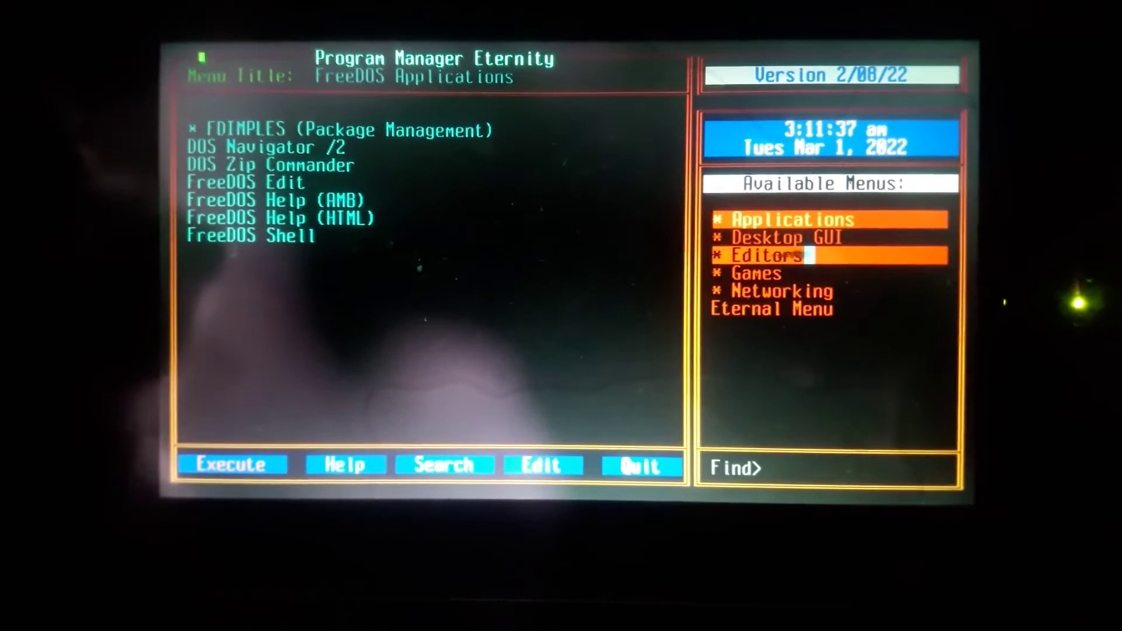
left_click(810, 255)
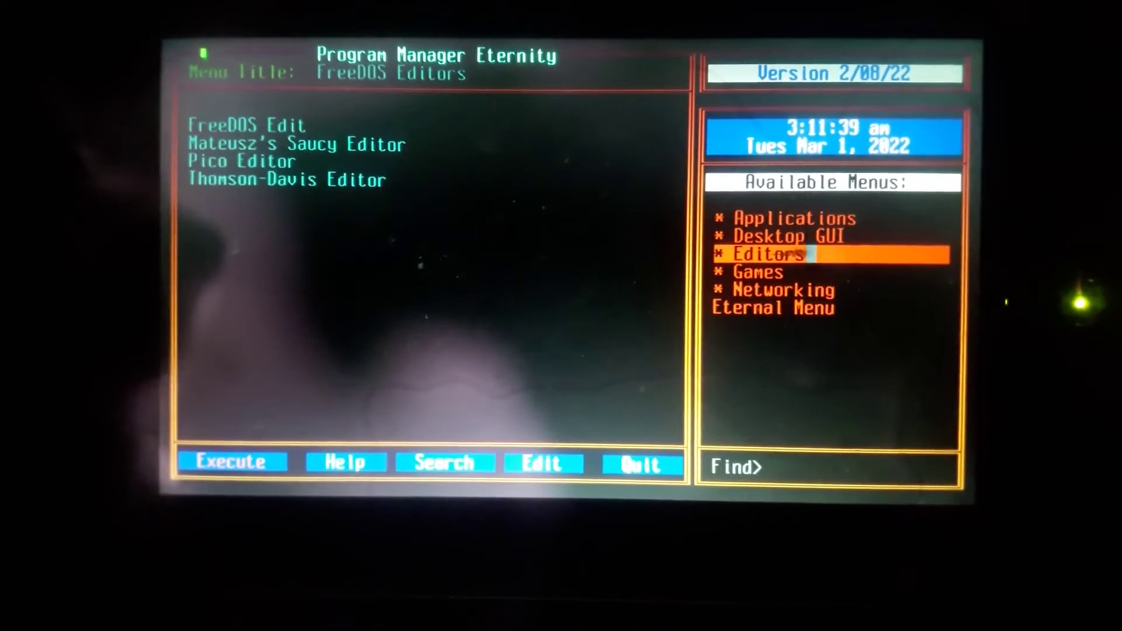